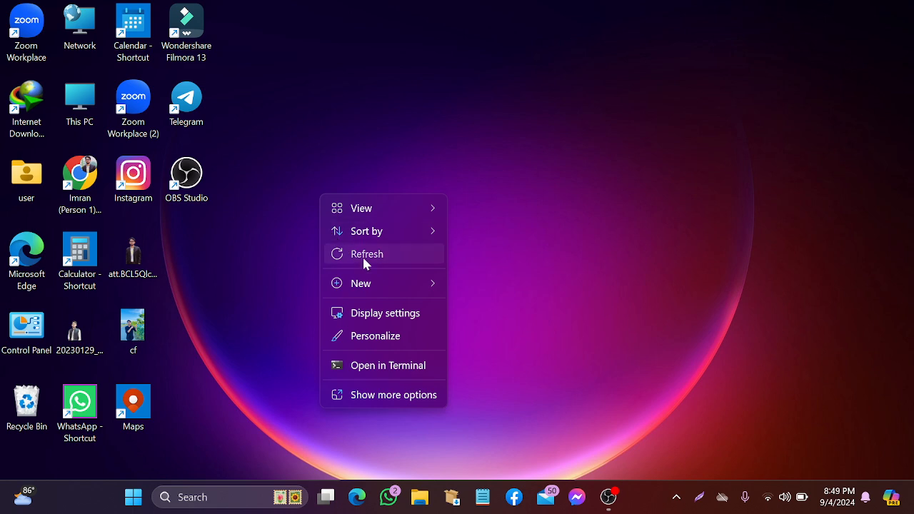
Refresh the desktop twice from its right-click menu
{"action": "left_click", "coordinate": [362, 255]}
{"action": "right_click", "coordinate": [330, 84]}
{"action": "left_click", "coordinate": [363, 150]}
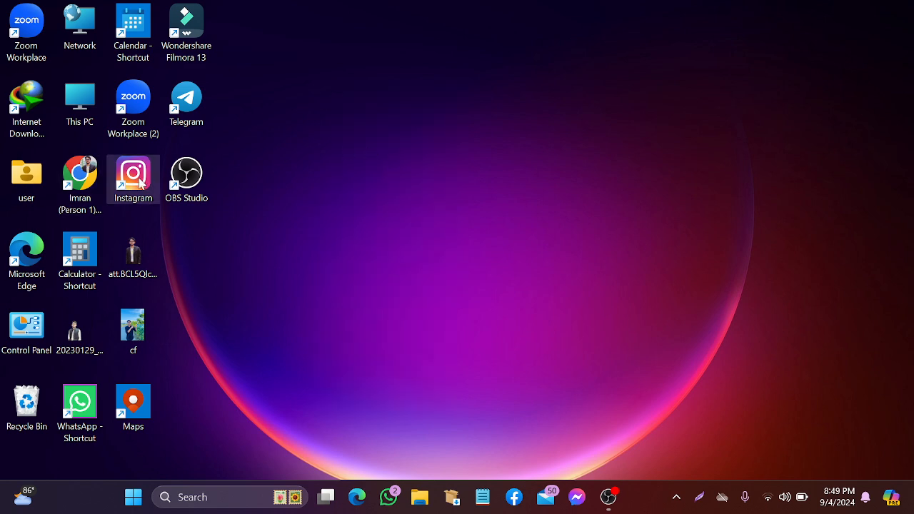
Launch Chrome, search Google for Facebook and follow the 'Facebook - log in or sign up' result
{"action": "double_click", "coordinate": [81, 187]}
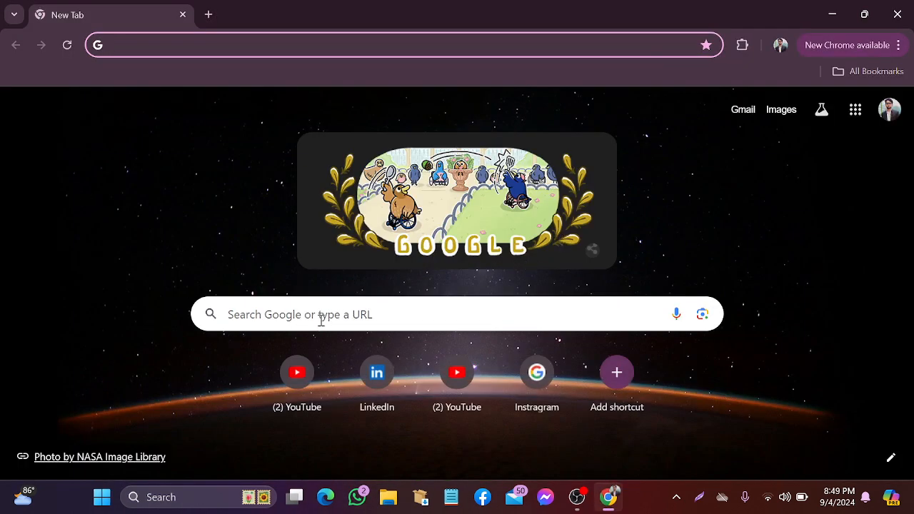
{"action": "left_click", "coordinate": [320, 316]}
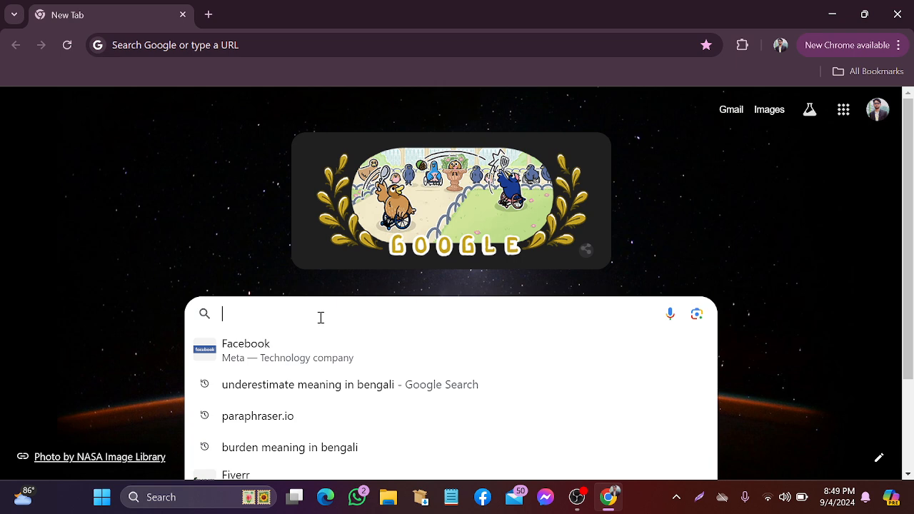
{"action": "left_click", "coordinate": [296, 357]}
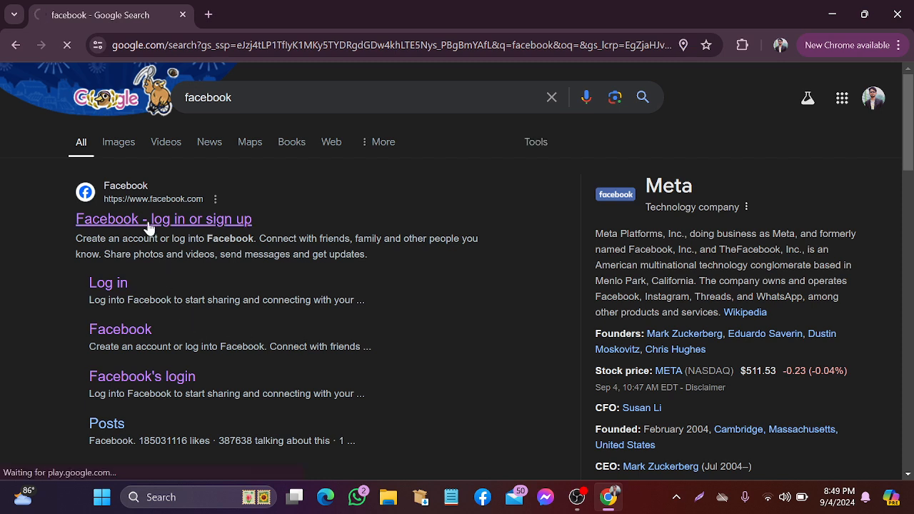
{"action": "left_click", "coordinate": [149, 225]}
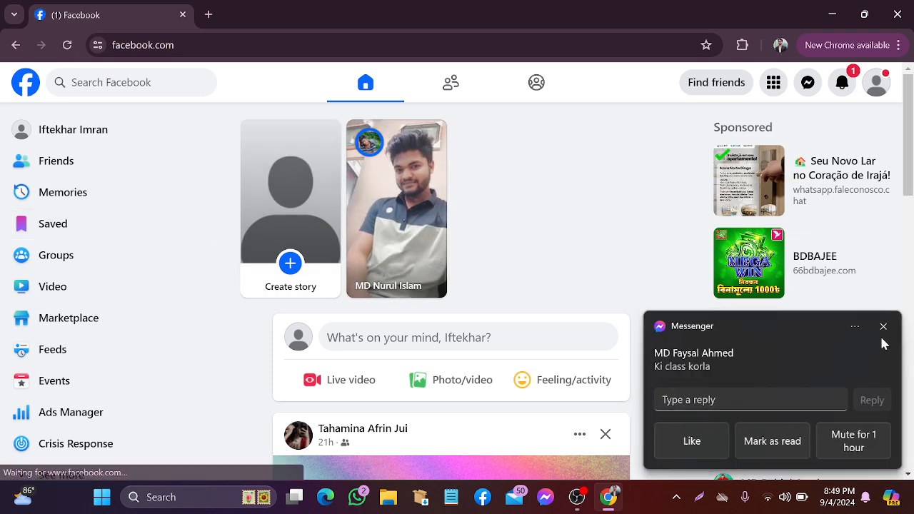
Close the Messenger chat popup and expand the sidebar with See more, scrolling down to Pages
{"action": "left_click", "coordinate": [884, 330]}
{"action": "scroll", "coordinate": [381, 247], "scroll_direction": "down", "scroll_amount": 6}
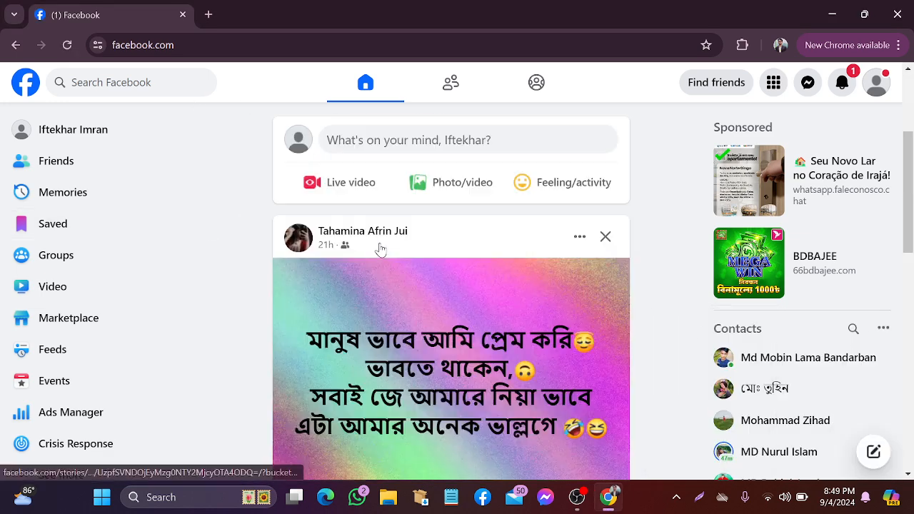
{"action": "scroll", "coordinate": [382, 247], "scroll_direction": "down", "scroll_amount": 10}
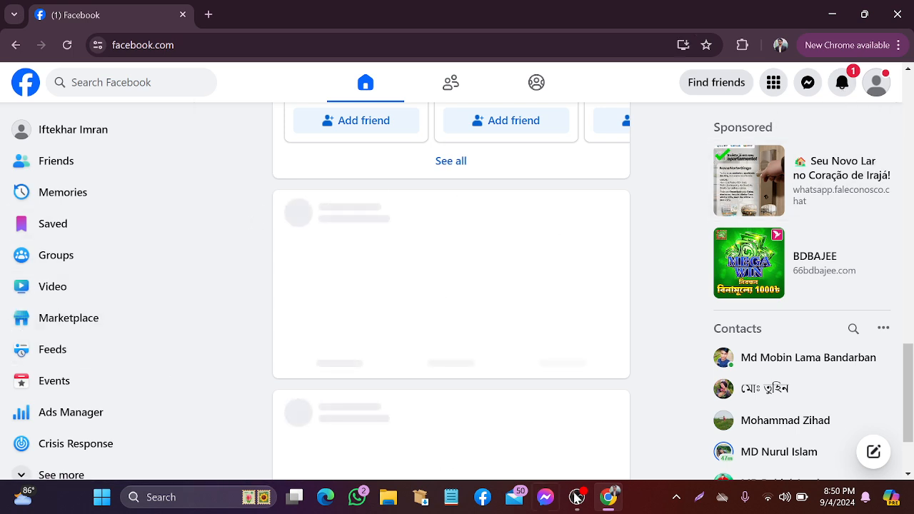
{"action": "scroll", "coordinate": [136, 322], "scroll_direction": "down", "scroll_amount": 2}
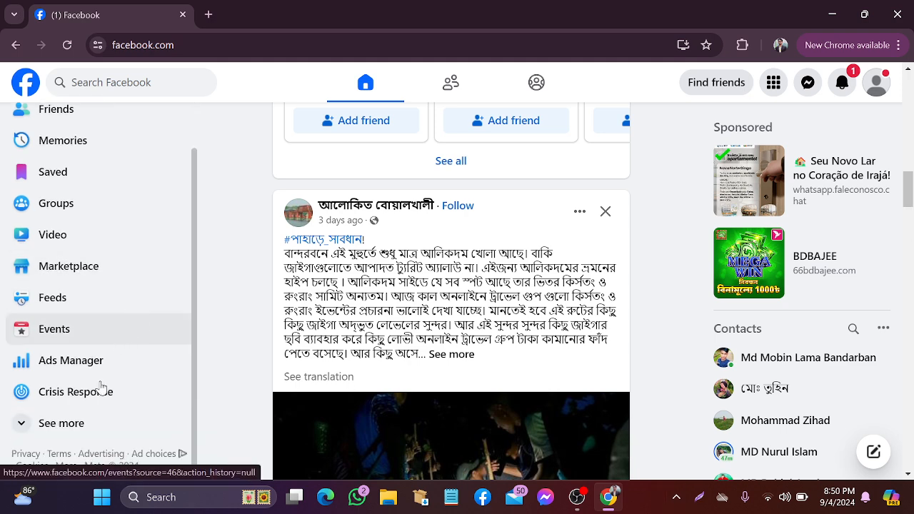
{"action": "left_click", "coordinate": [74, 426]}
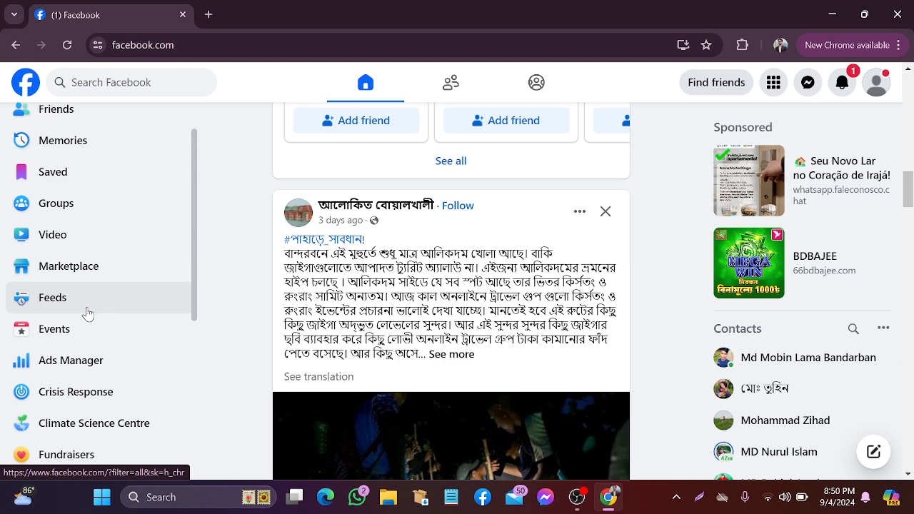
{"action": "scroll", "coordinate": [82, 322], "scroll_direction": "down", "scroll_amount": 3}
{"action": "scroll", "coordinate": [80, 348], "scroll_direction": "down", "scroll_amount": 3}
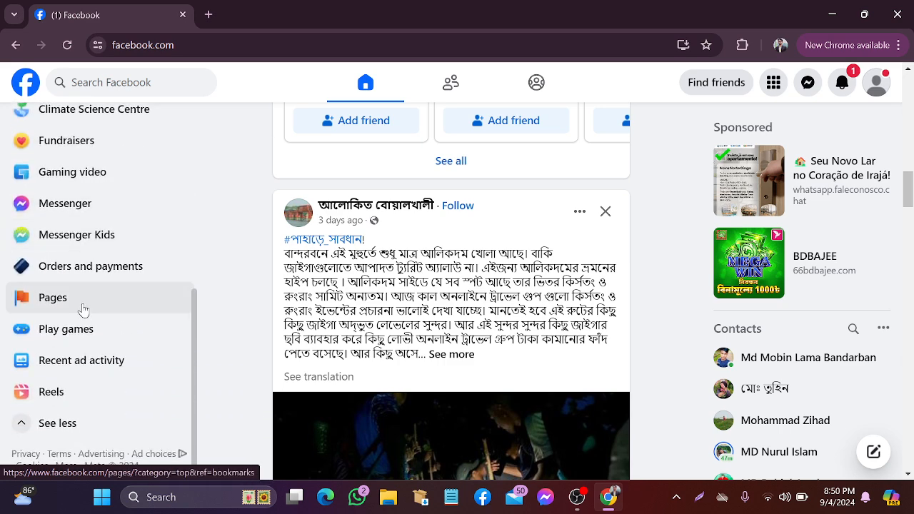
{"action": "key", "text": "super+shift+s"}
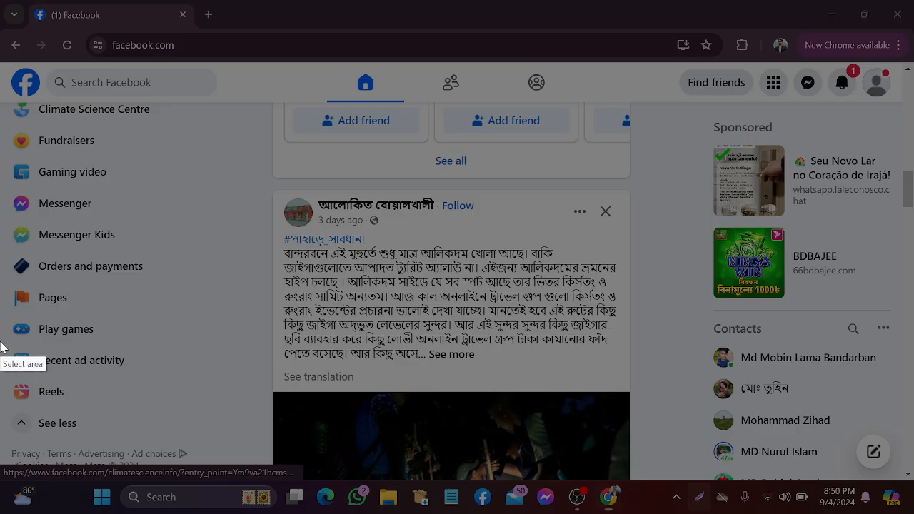
{"action": "left_click_drag", "start_coordinate": [8, 262], "coordinate": [253, 370]}
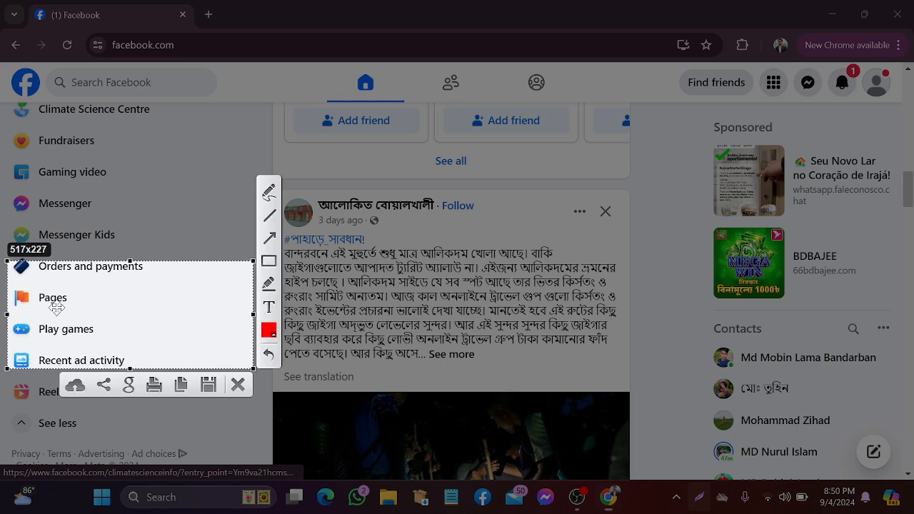
{"action": "left_click", "coordinate": [269, 237]}
{"action": "mouse_move", "coordinate": [140, 348]}
{"action": "left_mouse_down"}
{"action": "mouse_move", "coordinate": [80, 334]}
{"action": "mouse_move", "coordinate": [61, 316]}
{"action": "left_mouse_up"}
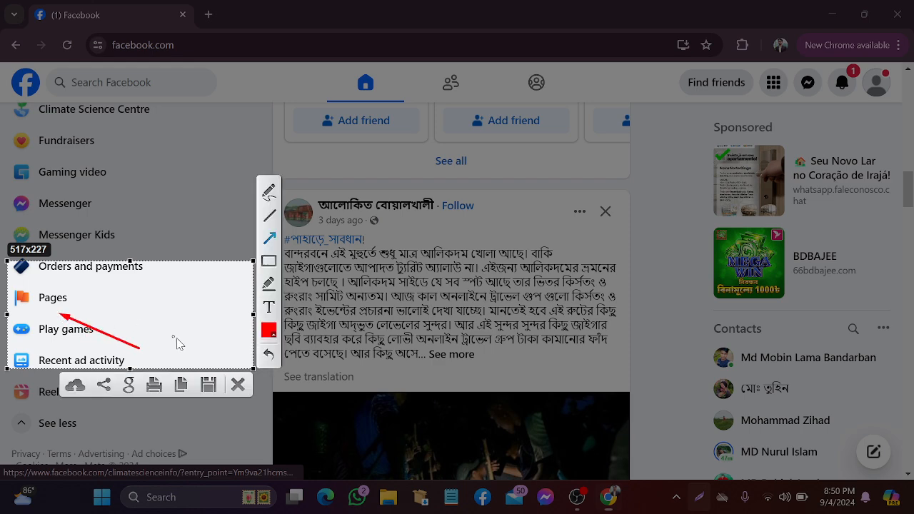
{"action": "left_click", "coordinate": [236, 386]}
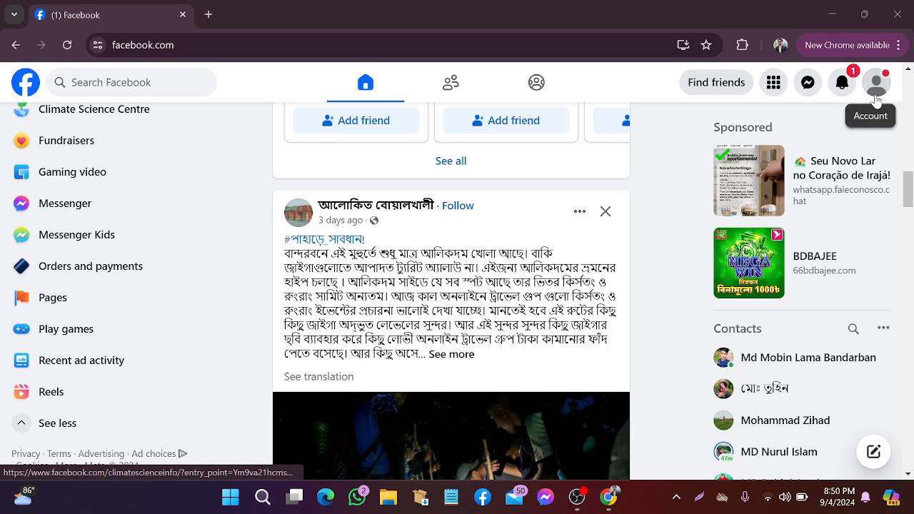
Open the Pages section from the left sidebar
{"action": "left_click", "coordinate": [105, 304]}
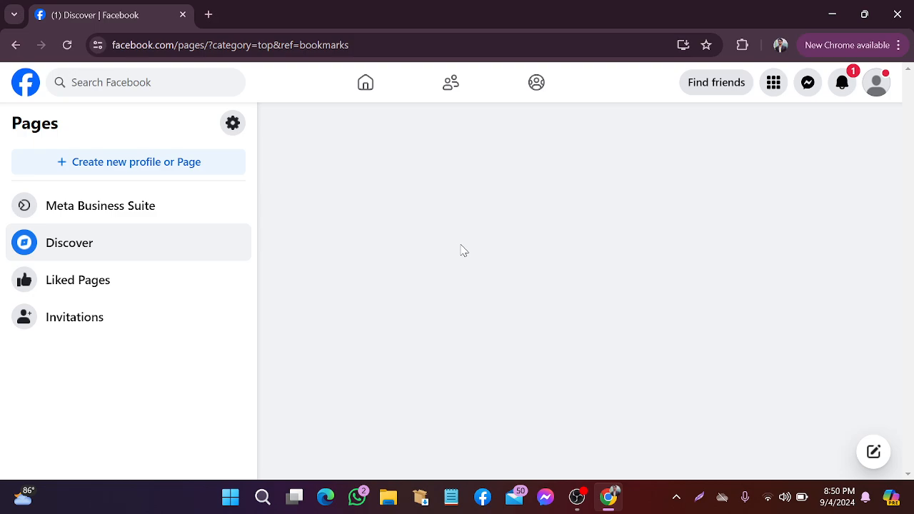
{"action": "scroll", "coordinate": [526, 303], "scroll_direction": "down", "scroll_amount": 5}
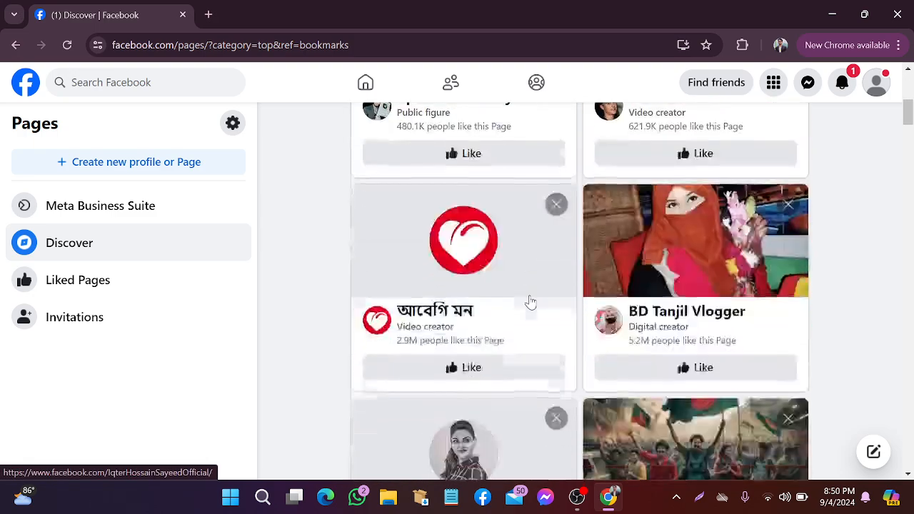
{"action": "scroll", "coordinate": [530, 302], "scroll_direction": "up", "scroll_amount": 3}
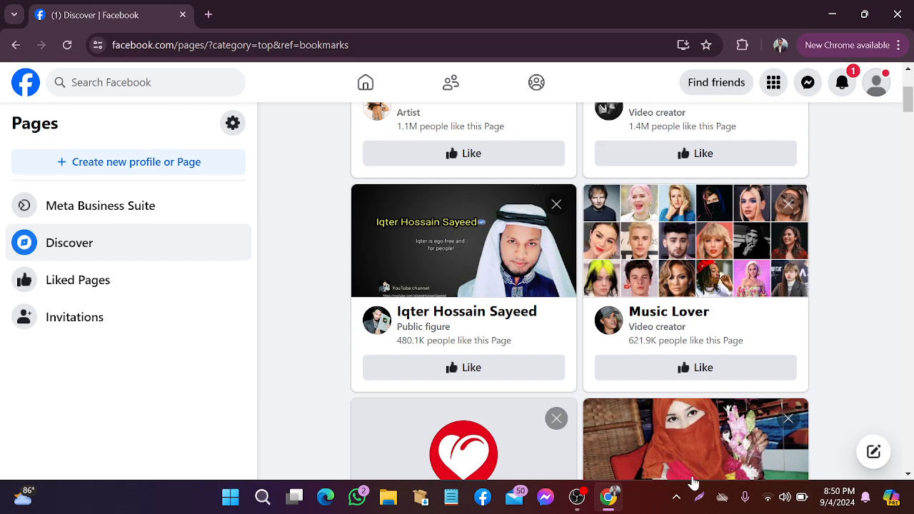
Take and discard two screen captures of the Pages view, then choose 'Create new profile or Page'
{"action": "left_click", "coordinate": [698, 496]}
{"action": "left_click_drag", "start_coordinate": [318, 92], "coordinate": [869, 495]}
{"action": "left_click", "coordinate": [863, 428]}
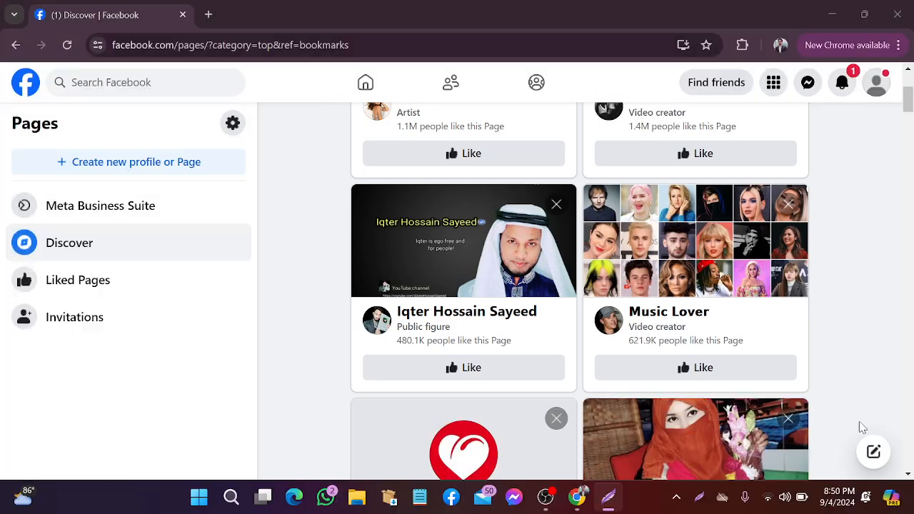
{"action": "left_click", "coordinate": [700, 496]}
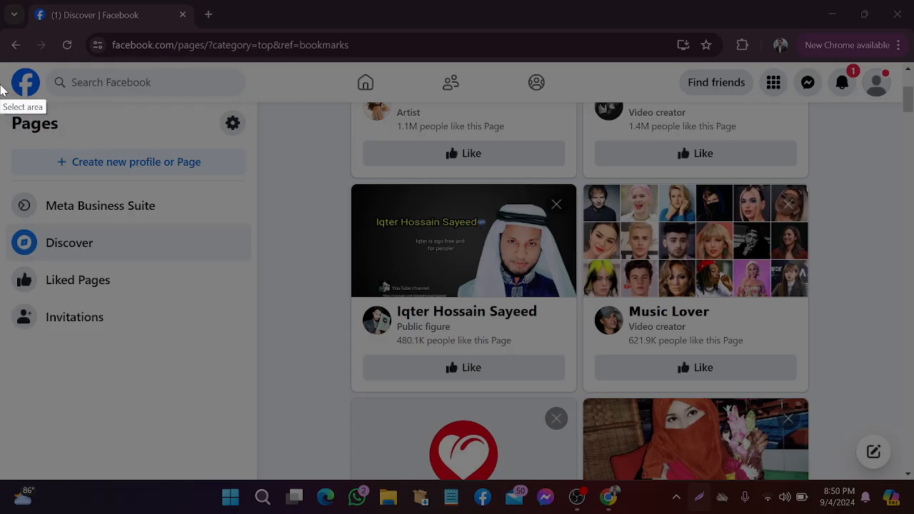
{"action": "left_click_drag", "start_coordinate": [1, 84], "coordinate": [306, 205]}
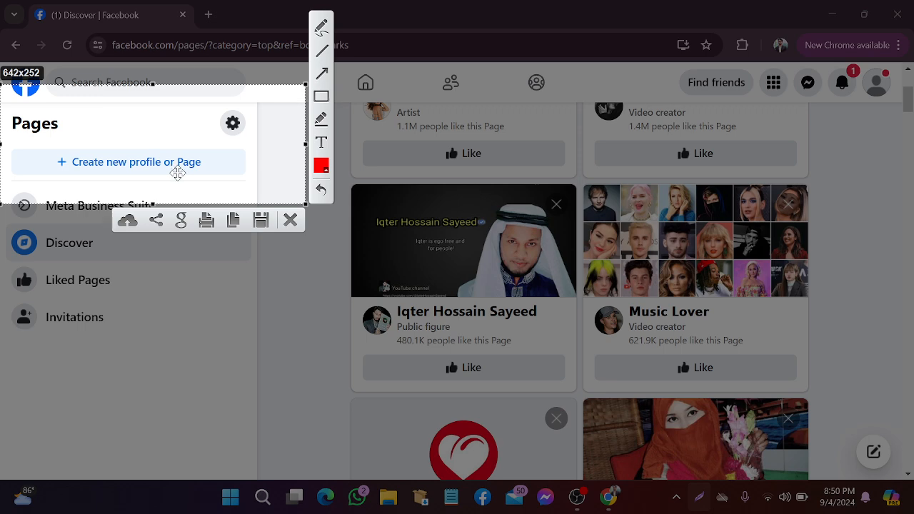
{"action": "left_click", "coordinate": [290, 220]}
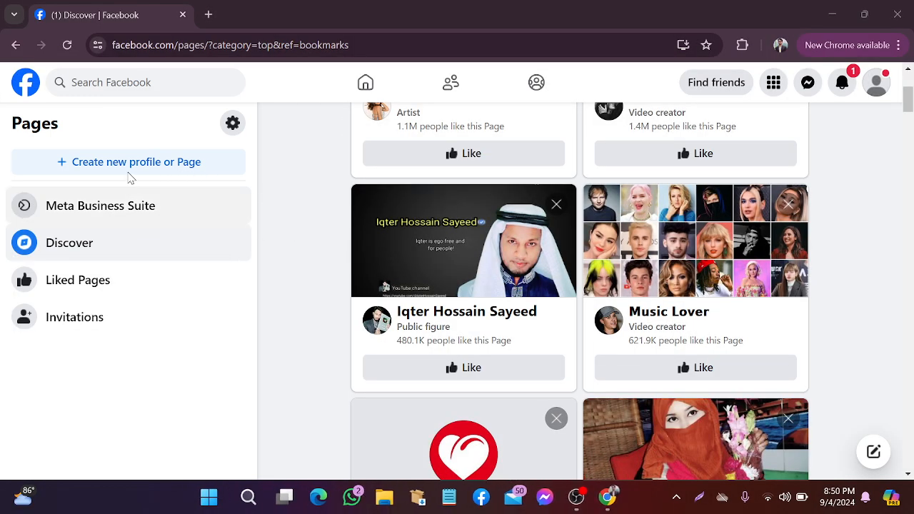
{"action": "left_click", "coordinate": [130, 175]}
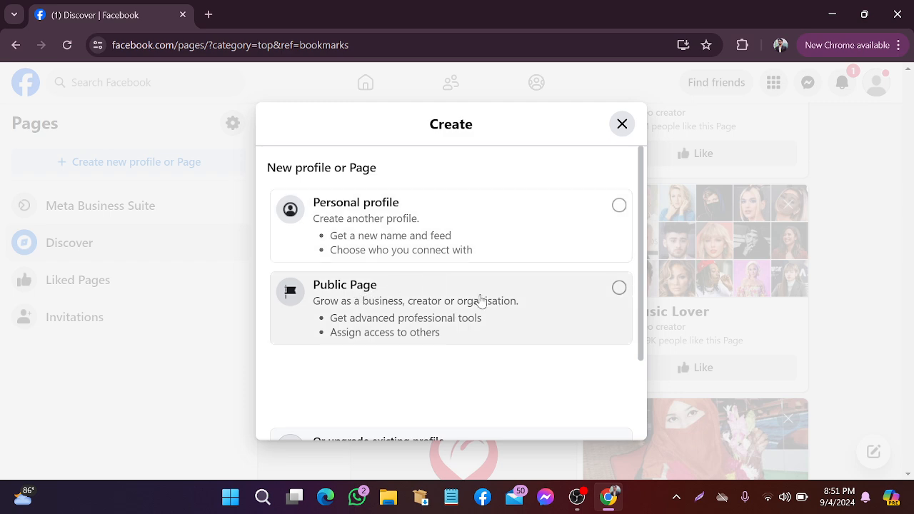
Choose Public Page instead of Personal profile, then continue with Next and Get started
{"action": "left_click", "coordinate": [621, 208]}
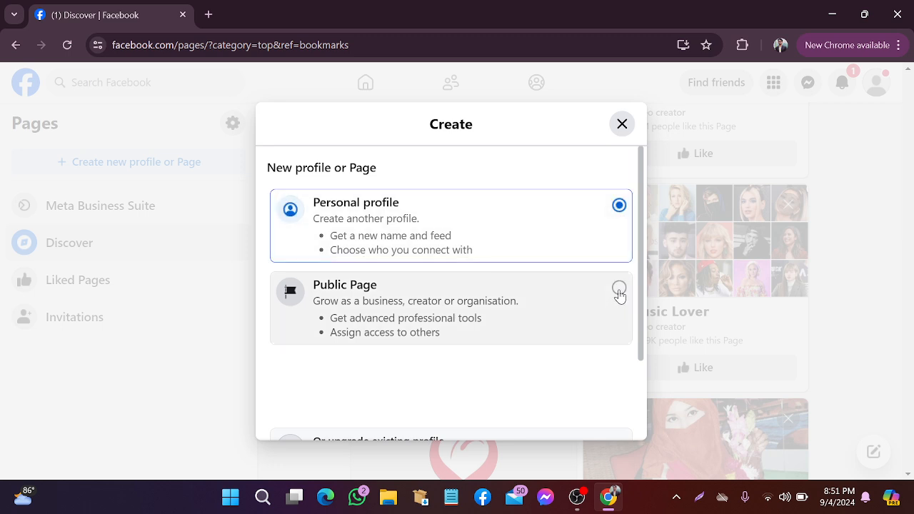
{"action": "left_click", "coordinate": [619, 290]}
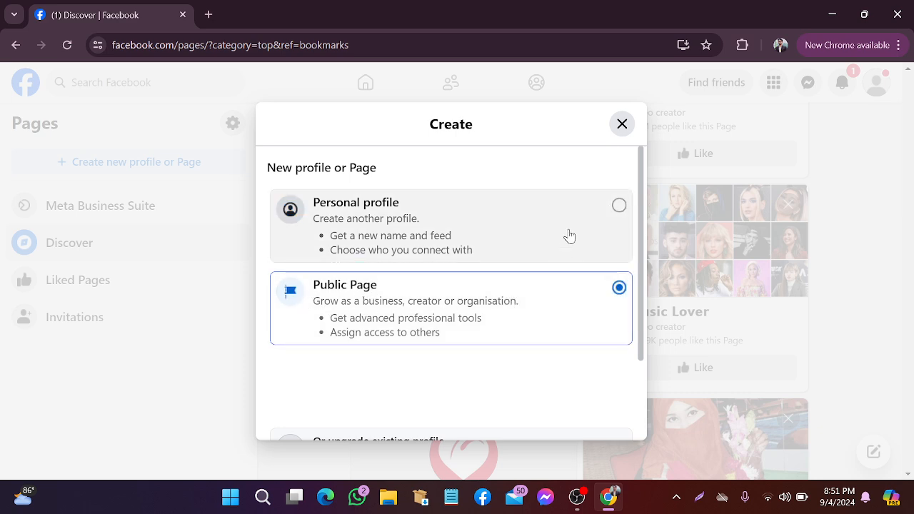
{"action": "scroll", "coordinate": [537, 339], "scroll_direction": "down", "scroll_amount": 2}
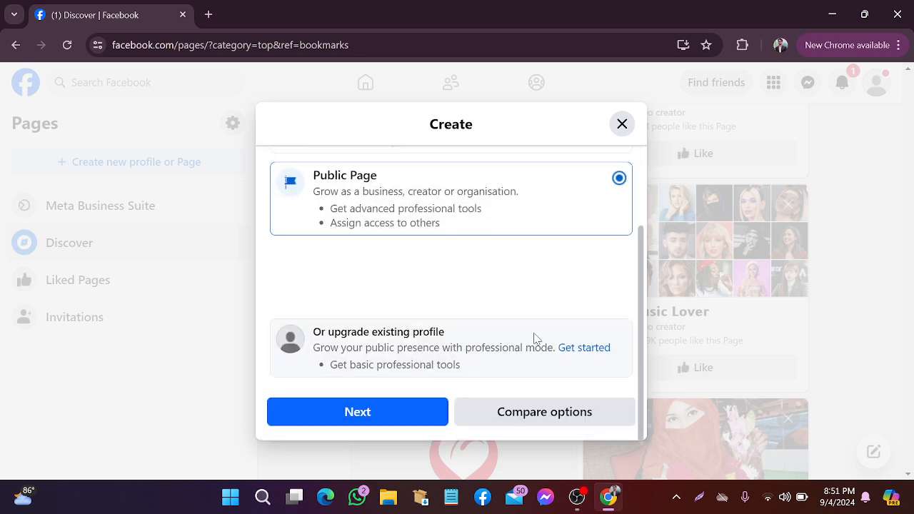
{"action": "left_click", "coordinate": [367, 422]}
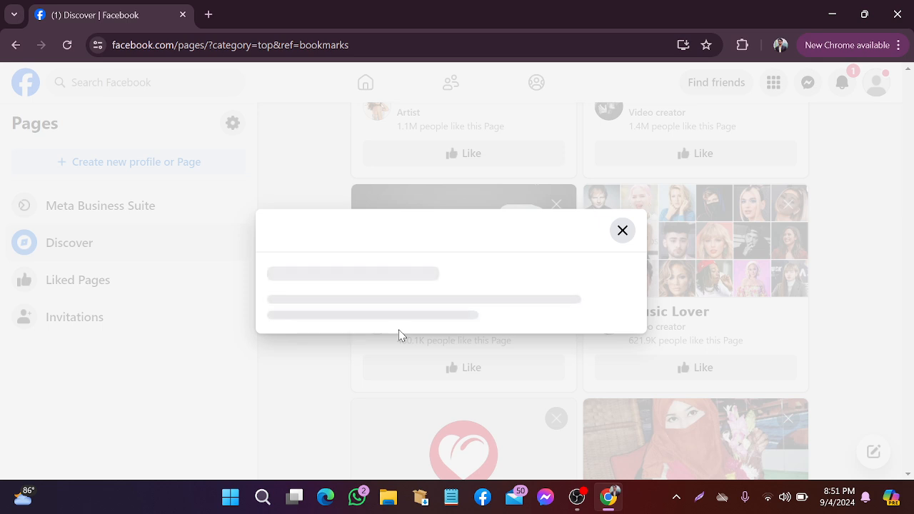
{"action": "scroll", "coordinate": [410, 335], "scroll_direction": "down", "scroll_amount": 1}
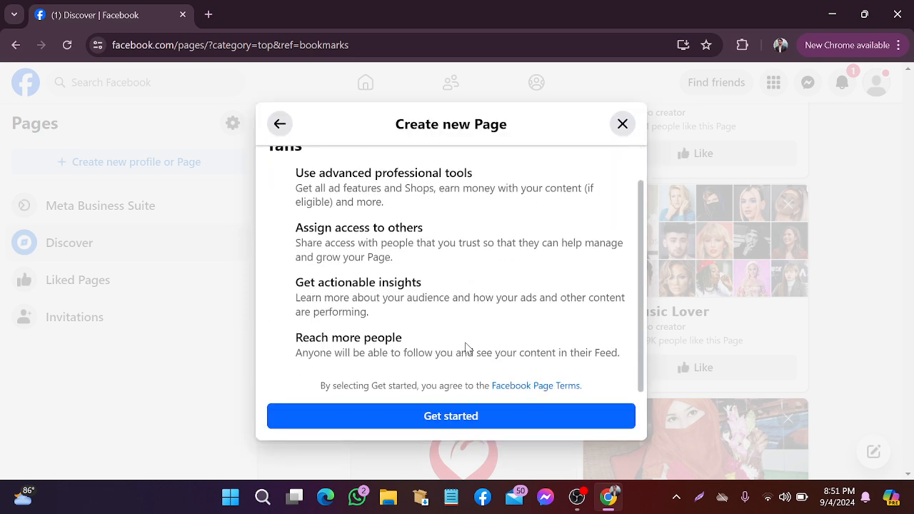
{"action": "left_click", "coordinate": [463, 417]}
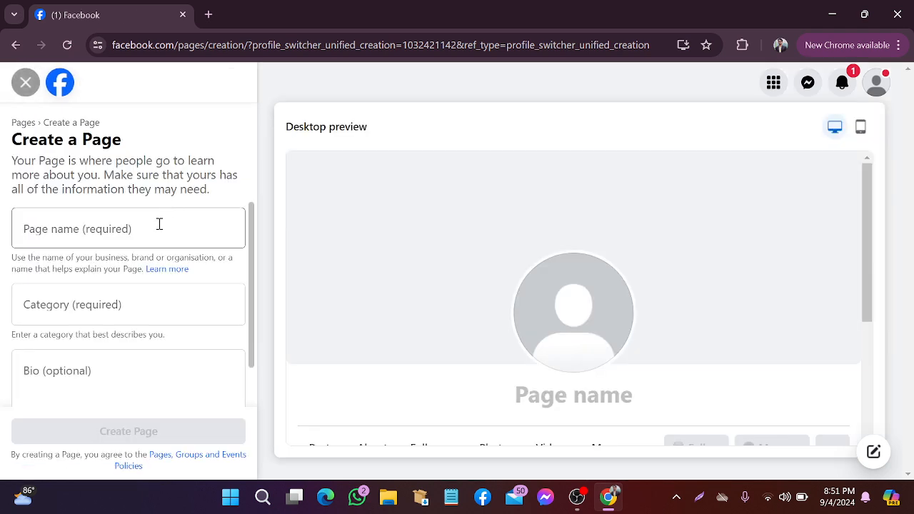
{"action": "scroll", "coordinate": [728, 322], "scroll_direction": "down", "scroll_amount": 3}
{"action": "scroll", "coordinate": [598, 331], "scroll_direction": "up", "scroll_amount": 3}
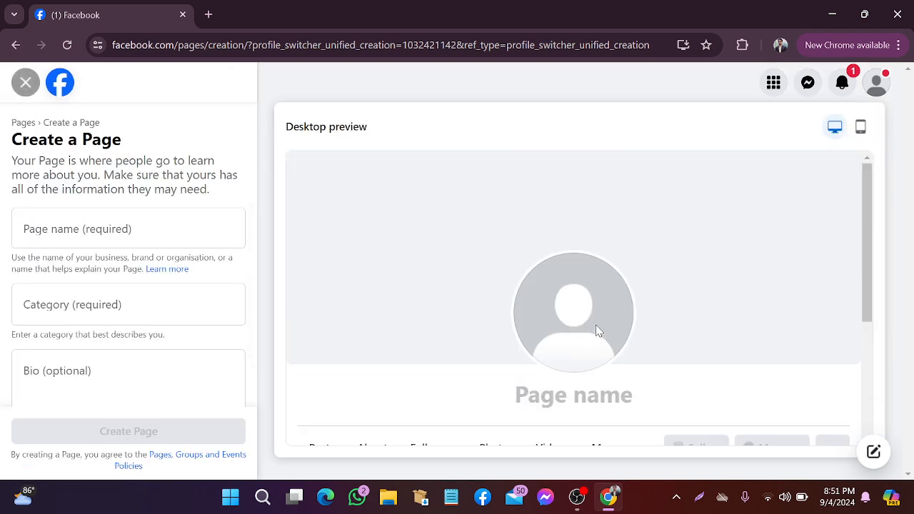
{"action": "scroll", "coordinate": [415, 255], "scroll_direction": "down", "scroll_amount": 3}
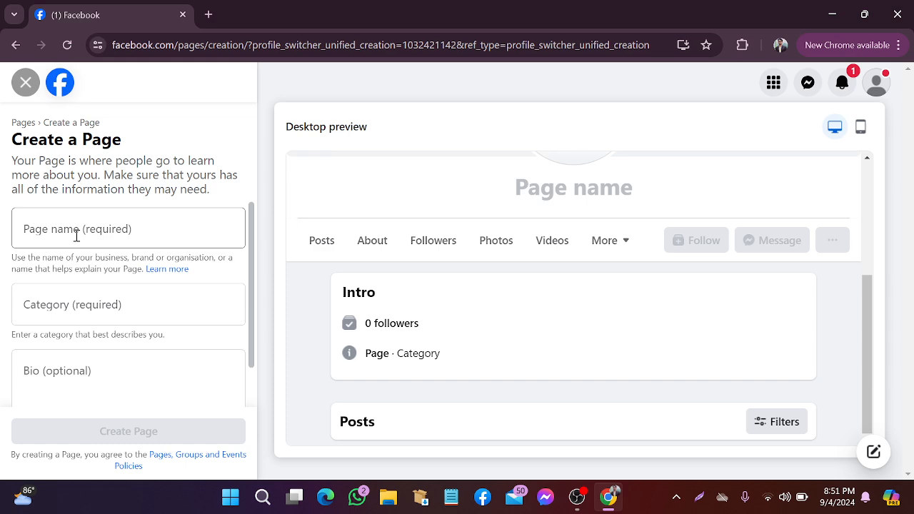
{"action": "left_click", "coordinate": [70, 234]}
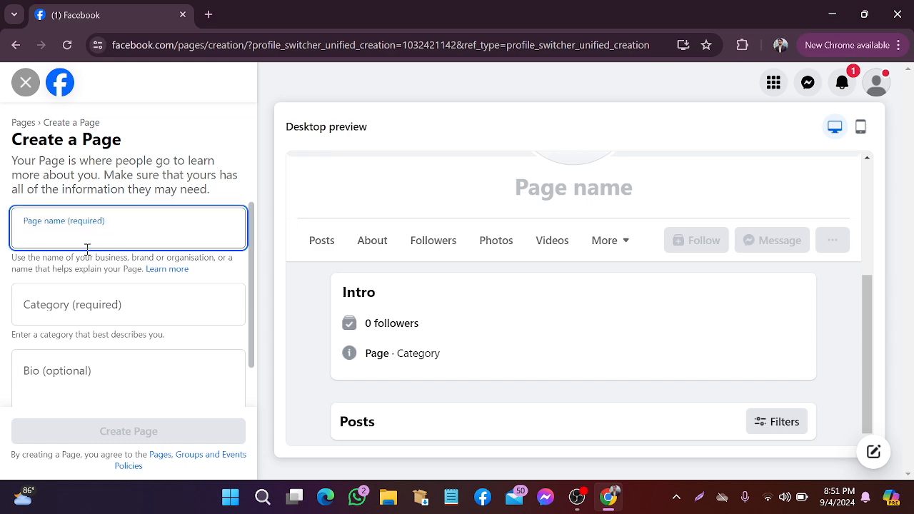
{"action": "left_click", "coordinate": [97, 307]}
{"action": "left_click", "coordinate": [74, 228]}
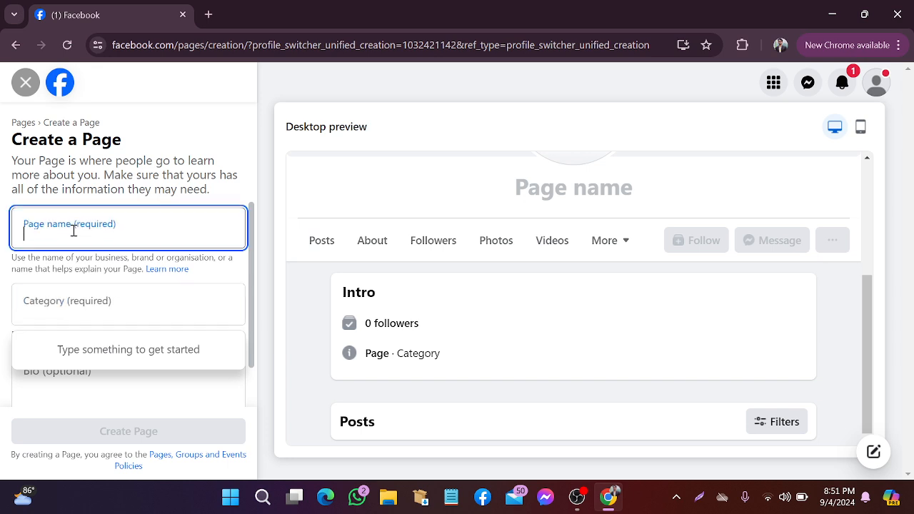
{"action": "scroll", "coordinate": [544, 313], "scroll_direction": "up", "scroll_amount": 3}
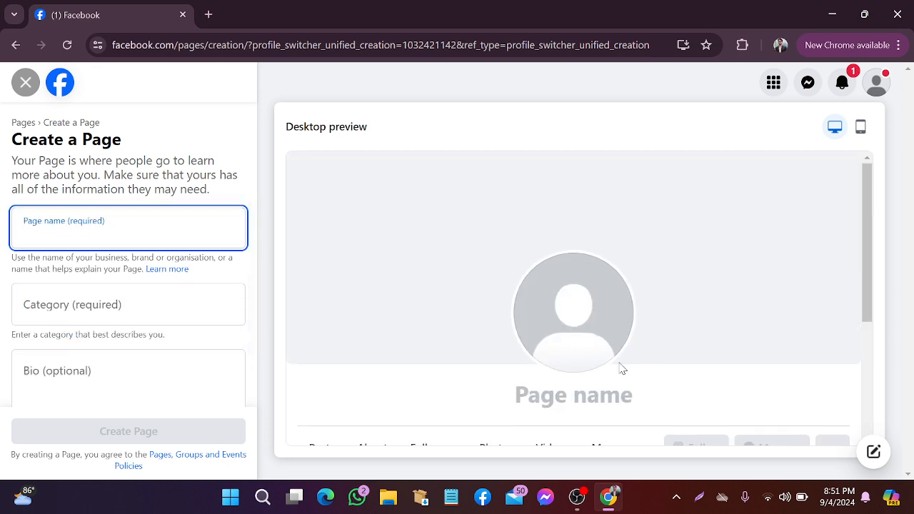
{"action": "scroll", "coordinate": [562, 354], "scroll_direction": "down", "scroll_amount": 2}
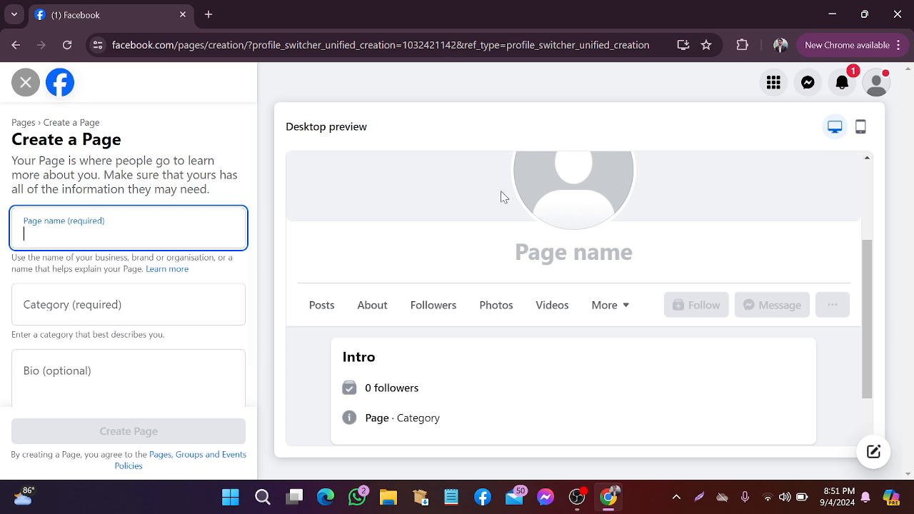
{"action": "scroll", "coordinate": [500, 195], "scroll_direction": "down", "scroll_amount": 1}
{"action": "scroll", "coordinate": [504, 210], "scroll_direction": "up", "scroll_amount": 3}
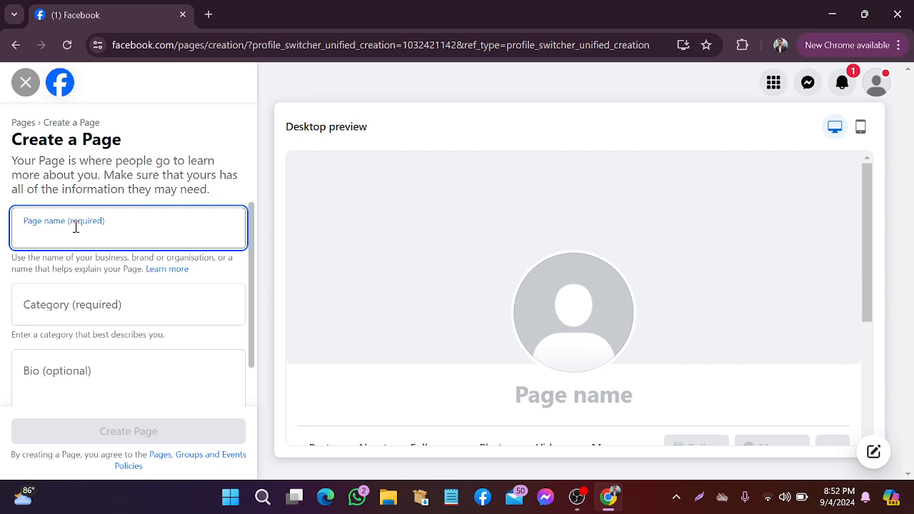
Enter 'Social media service' as the Page name, correcting typos along the way
{"action": "type", "text": "Socil"}
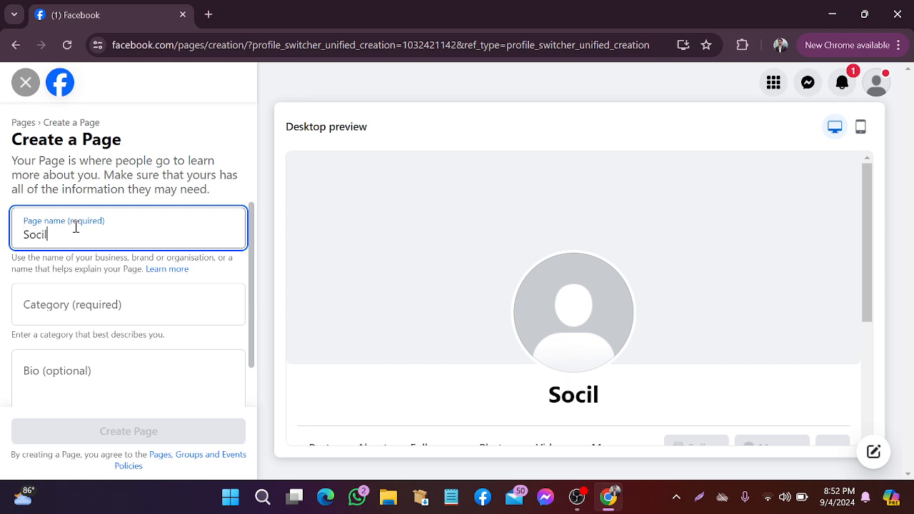
{"action": "key", "text": "BackSpace"}
{"action": "type", "text": "q"}
{"action": "key", "text": "BackSpace"}
{"action": "type", "text": "a;"}
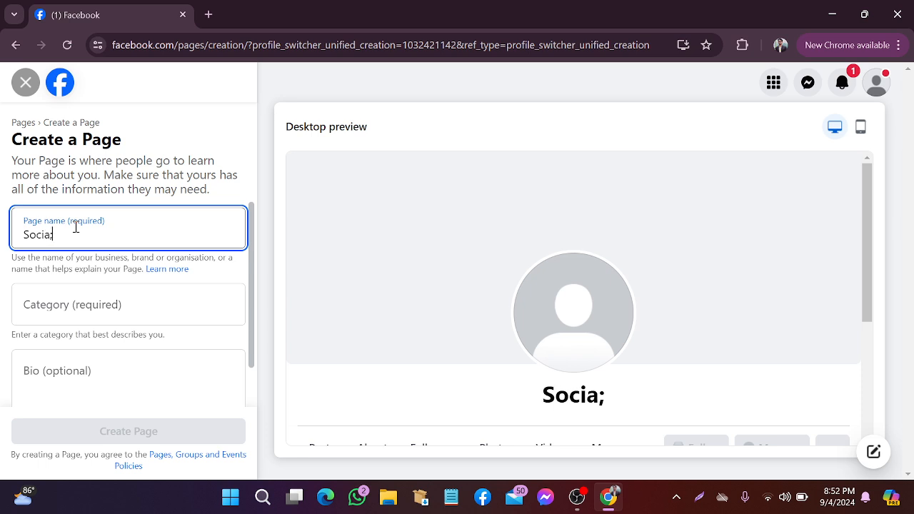
{"action": "key", "text": "BackSpace"}
{"action": "type", "text": "l media "}
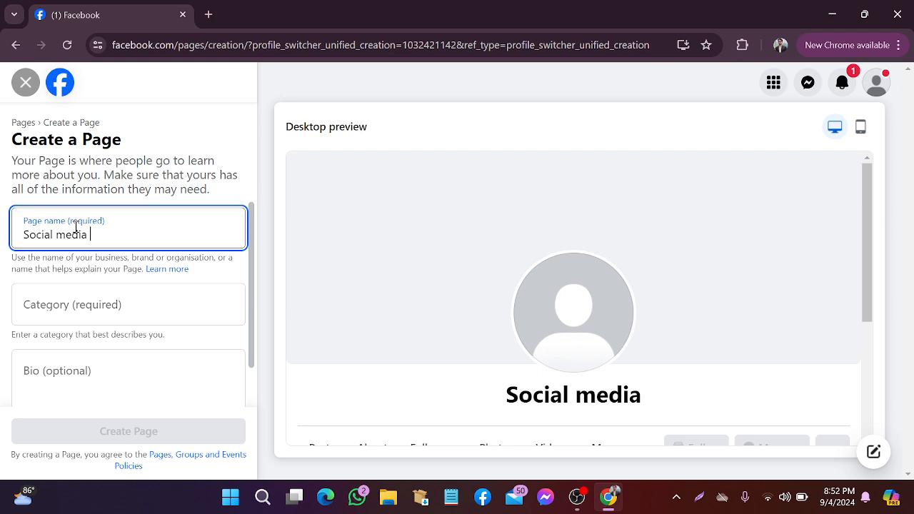
{"action": "type", "text": "service"}
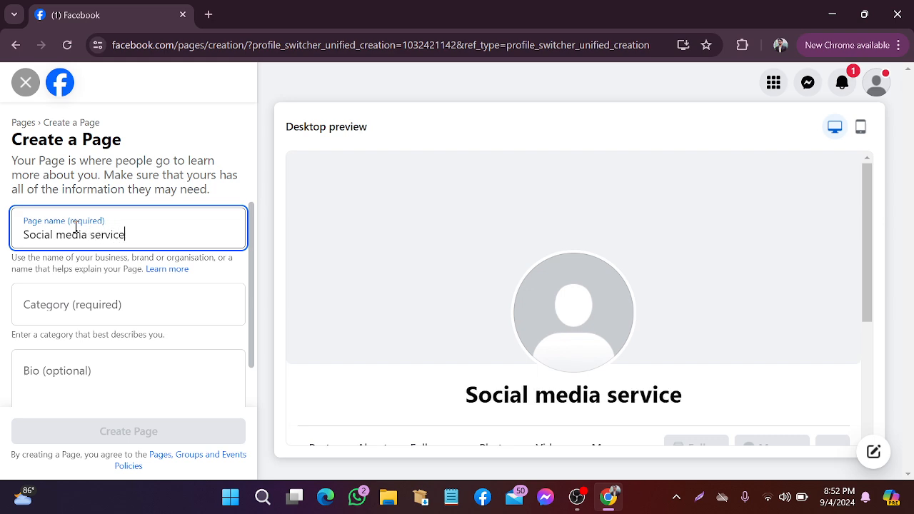
{"action": "left_click", "coordinate": [107, 296]}
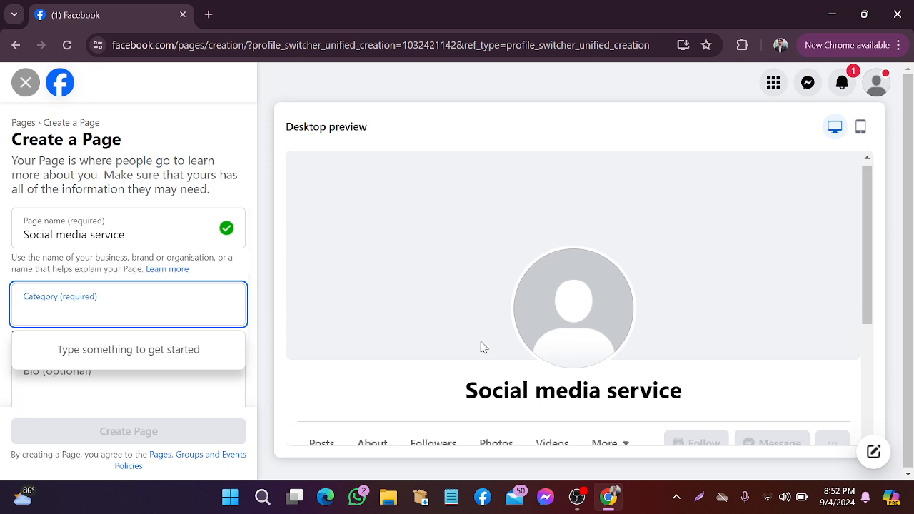
{"action": "scroll", "coordinate": [482, 348], "scroll_direction": "down", "scroll_amount": 3}
{"action": "scroll", "coordinate": [428, 329], "scroll_direction": "up", "scroll_amount": 3}
Replace the 'comedy' category entry with 'Marketing agency' picked from the suggestions
{"action": "left_click", "coordinate": [65, 316]}
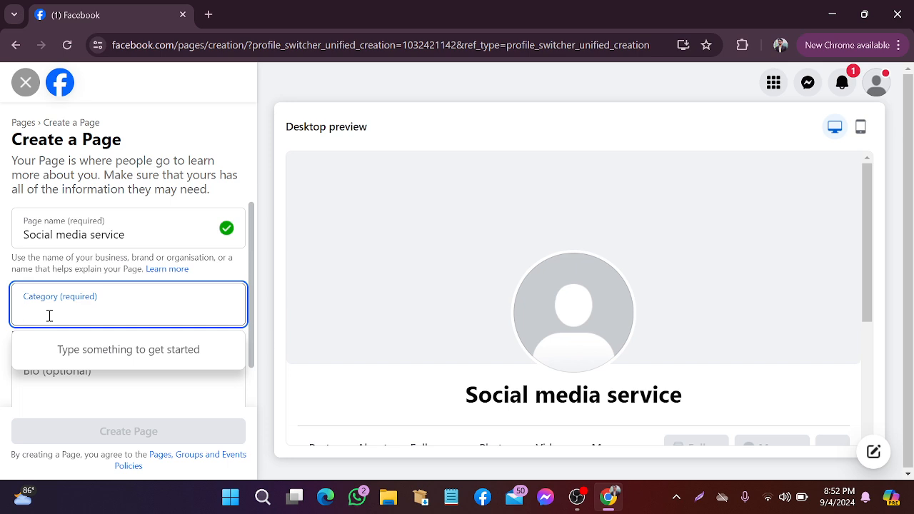
{"action": "type", "text": "comedy"}
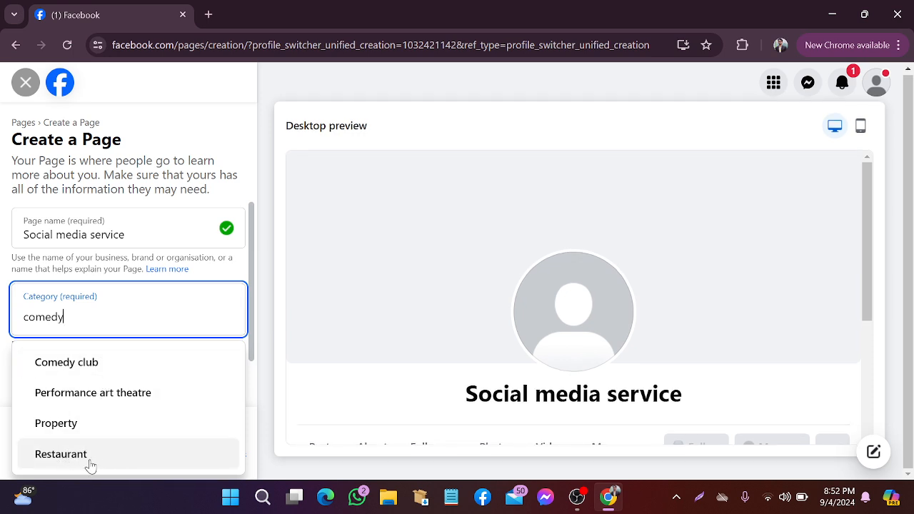
{"action": "double_click", "coordinate": [87, 318]}
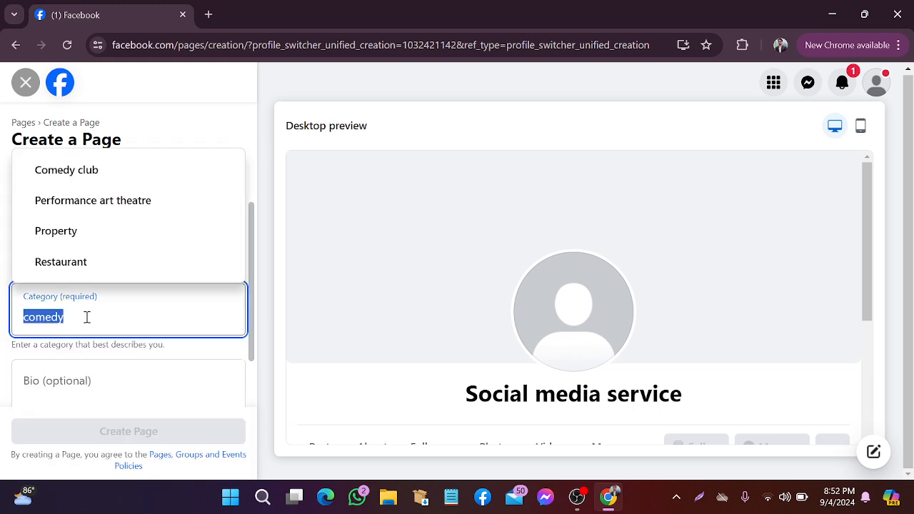
{"action": "key", "text": "BackSpace"}
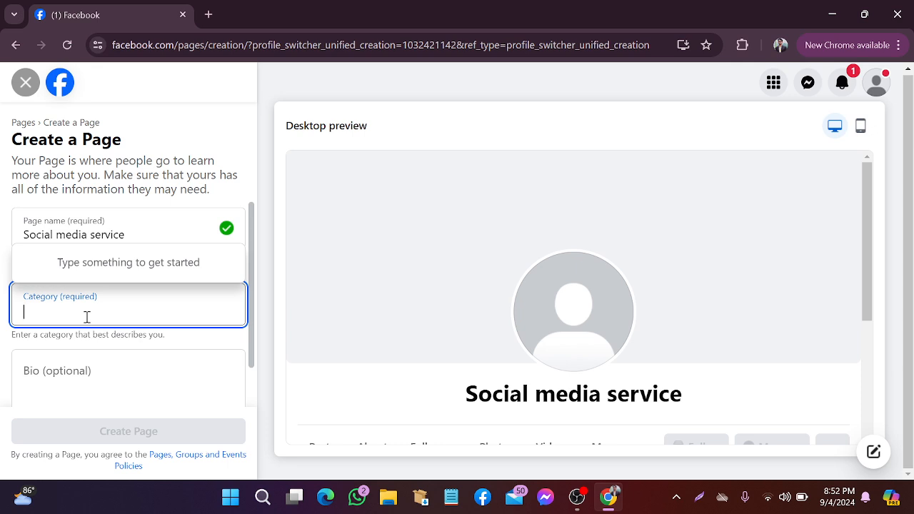
{"action": "type", "text": "Merketing"}
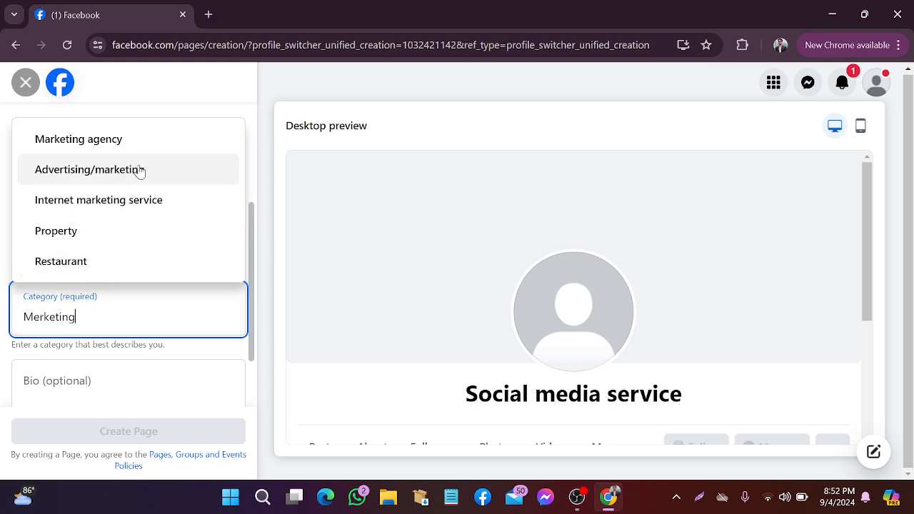
{"action": "left_click", "coordinate": [111, 141]}
{"action": "scroll", "coordinate": [157, 277], "scroll_direction": "down", "scroll_amount": 1}
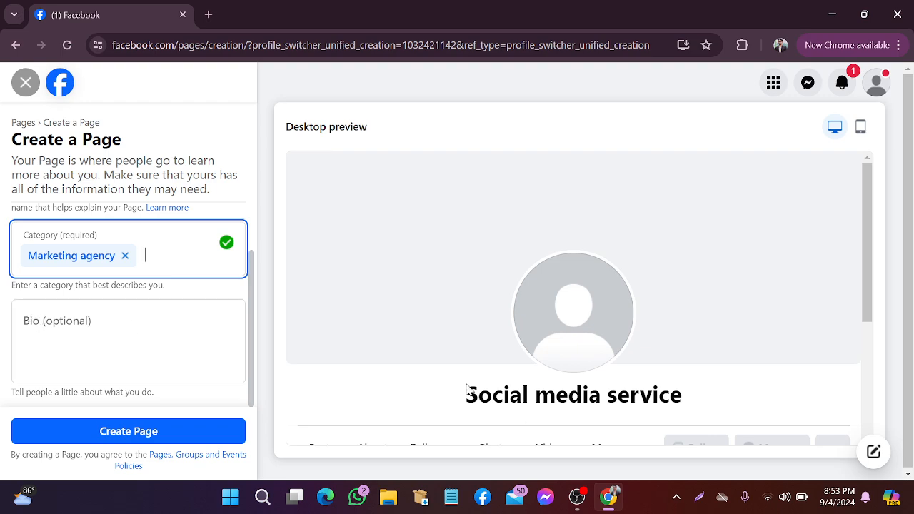
{"action": "left_click", "coordinate": [700, 496]}
{"action": "left_click_drag", "start_coordinate": [9, 266], "coordinate": [298, 422]}
{"action": "left_click", "coordinate": [314, 290]}
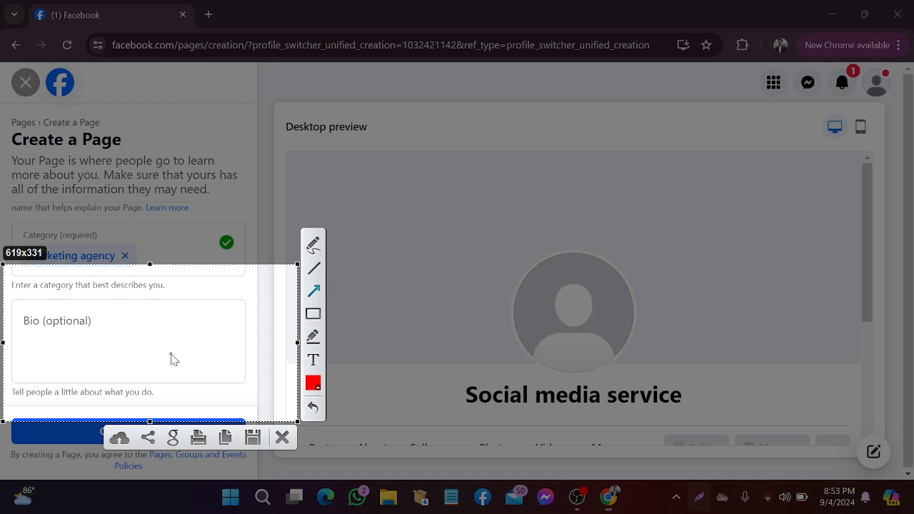
{"action": "left_click_drag", "start_coordinate": [194, 374], "coordinate": [42, 333]}
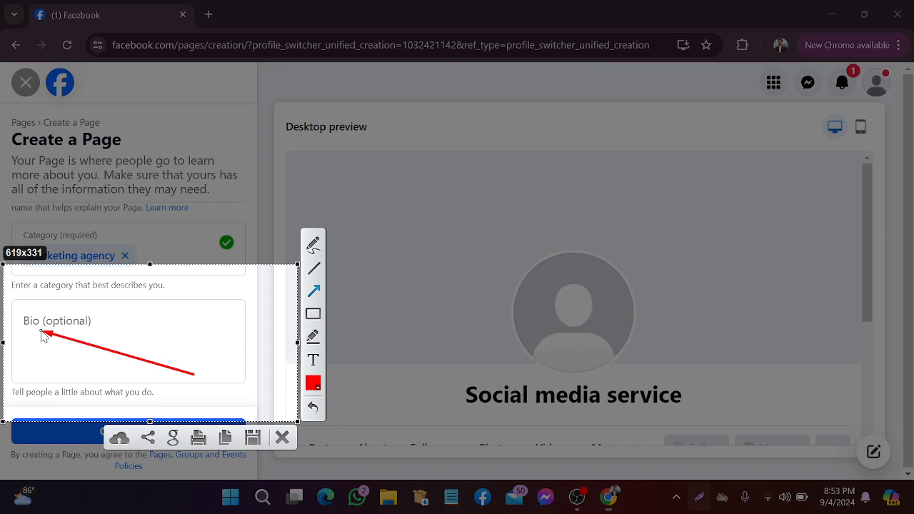
{"action": "left_click", "coordinate": [283, 438]}
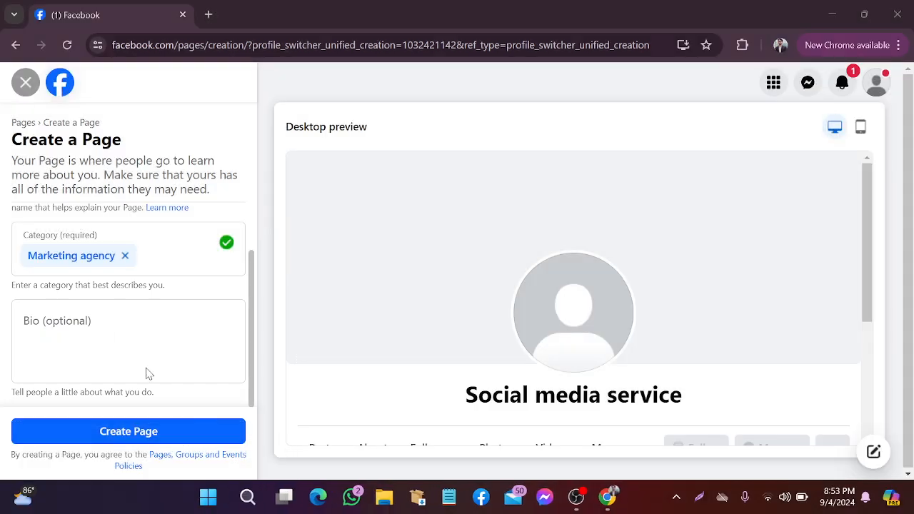
{"action": "left_click", "coordinate": [85, 323]}
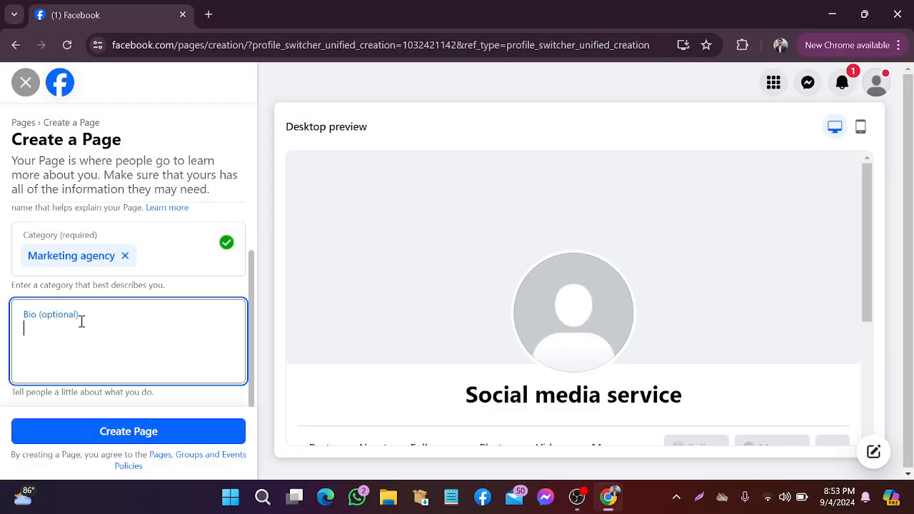
{"action": "scroll", "coordinate": [567, 338], "scroll_direction": "down", "scroll_amount": 2}
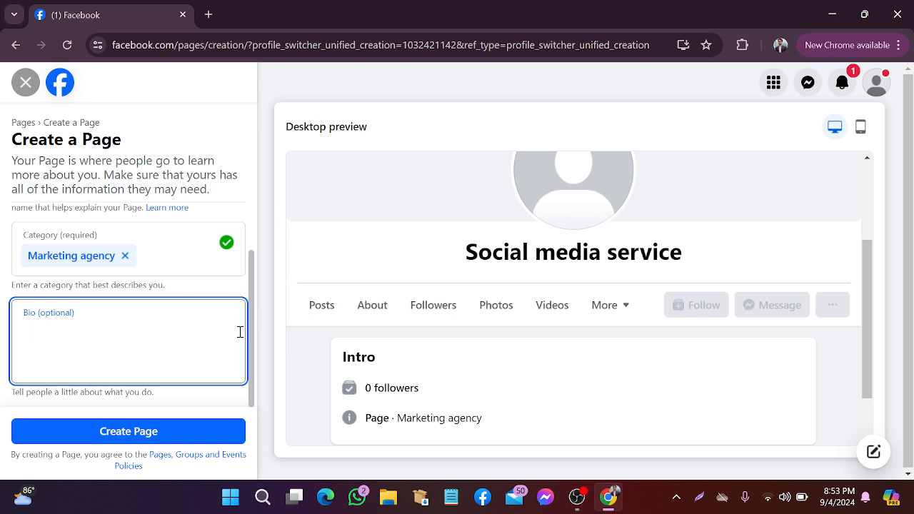
{"action": "scroll", "coordinate": [322, 336], "scroll_direction": "up", "scroll_amount": 2}
{"action": "scroll", "coordinate": [327, 337], "scroll_direction": "down", "scroll_amount": 2}
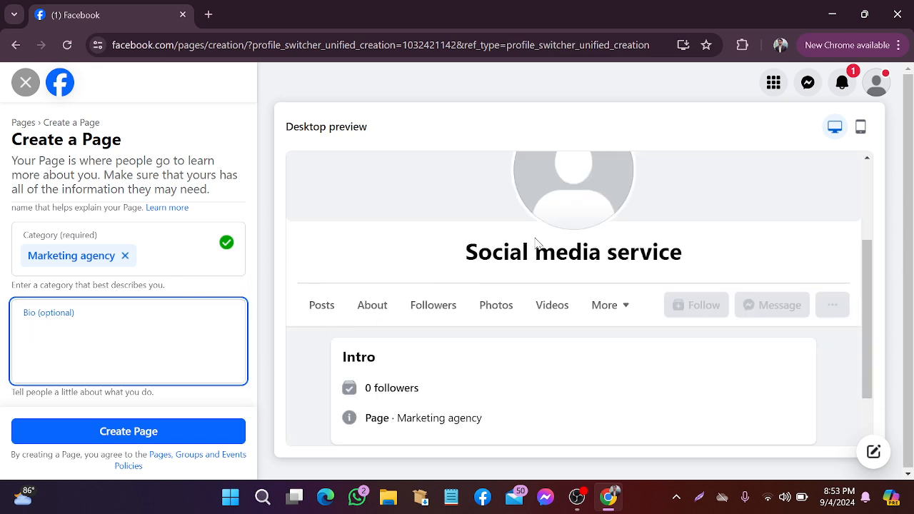
{"action": "left_click", "coordinate": [693, 508]}
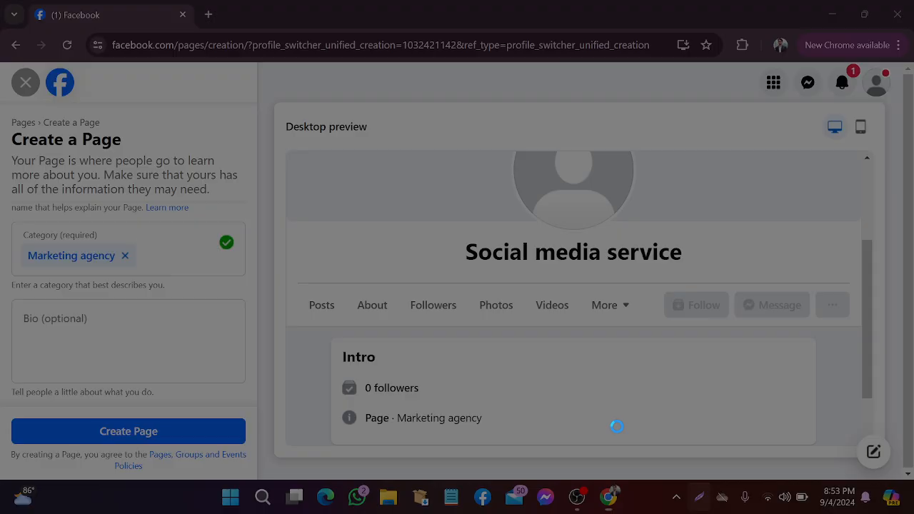
{"action": "left_click_drag", "start_coordinate": [389, 203], "coordinate": [786, 293]}
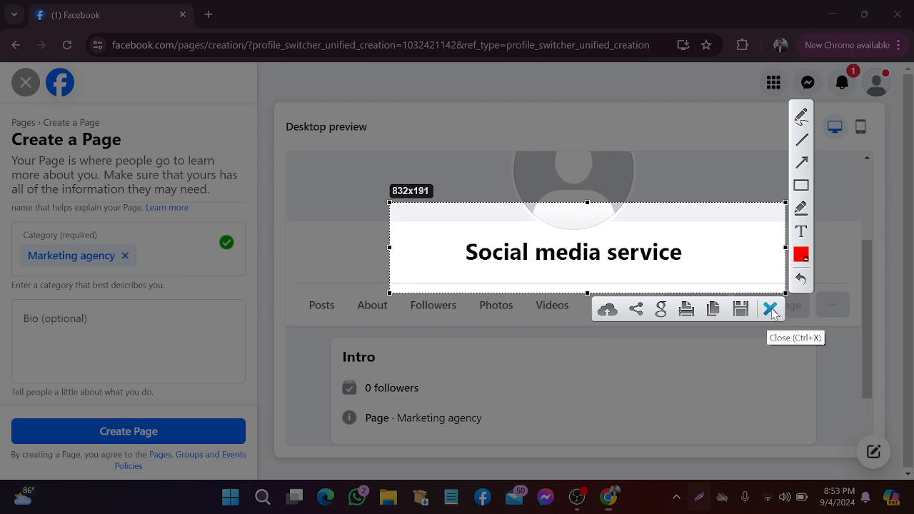
{"action": "left_click", "coordinate": [770, 310]}
{"action": "left_click", "coordinate": [31, 322]}
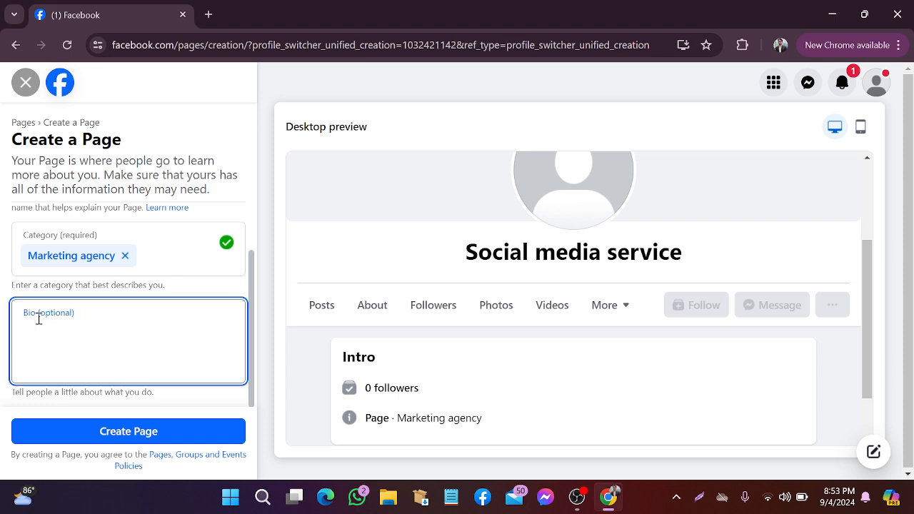
Enter the bio 'I am a digital marketing expert' and discard a screen capture of the form
{"action": "type", "text": "I a"}
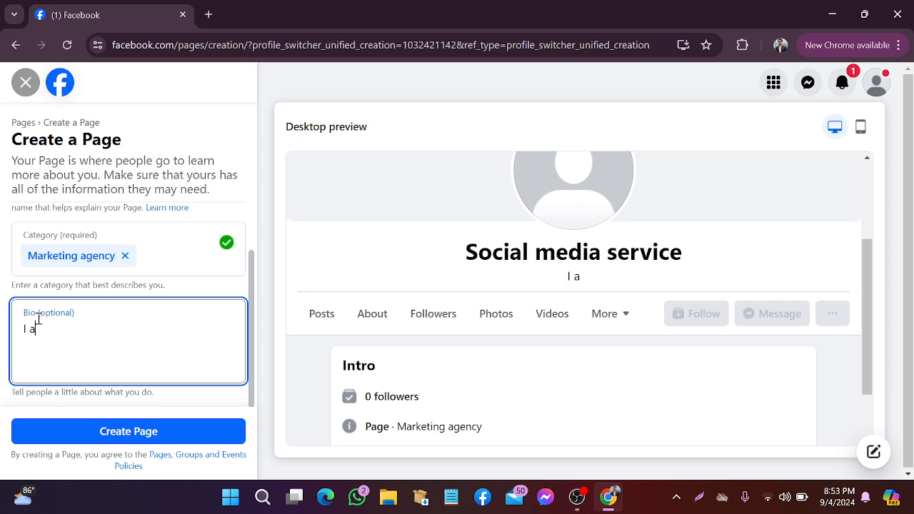
{"action": "type", "text": "m a digital"}
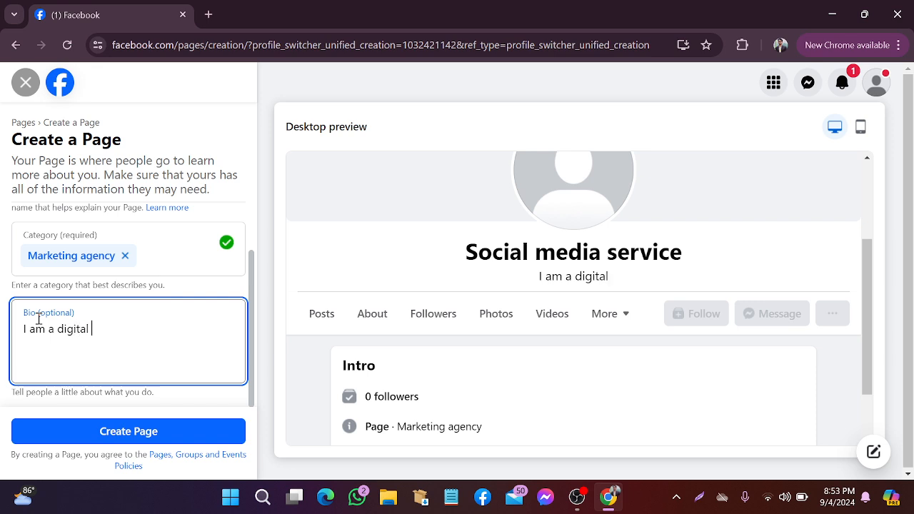
{"action": "type", "text": " marketi"}
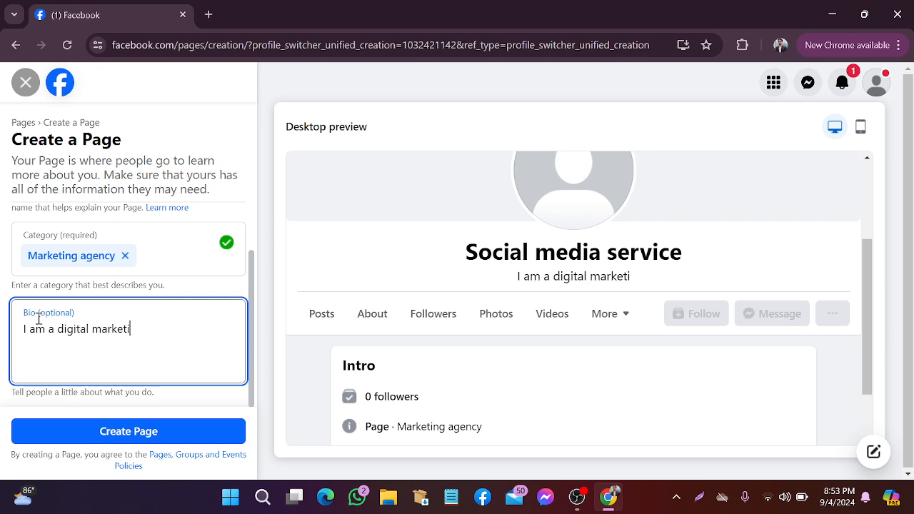
{"action": "type", "text": "ng "}
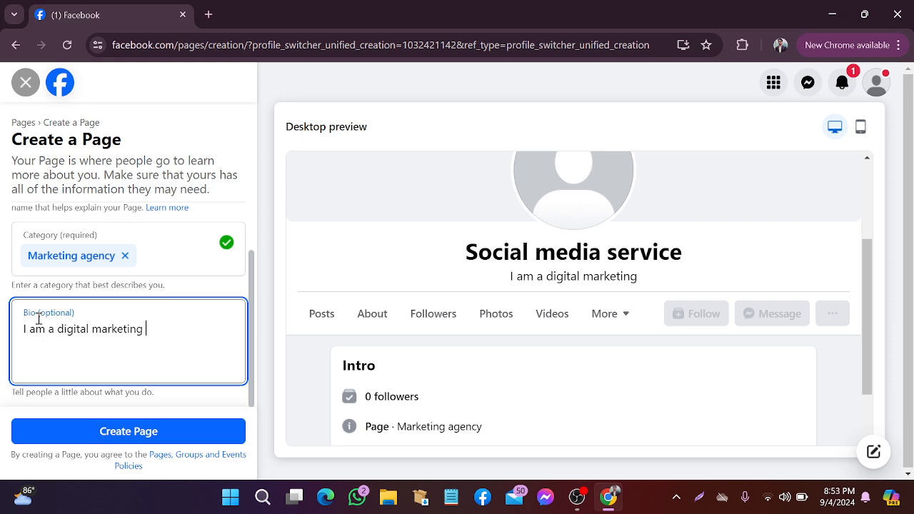
{"action": "type", "text": "expert"}
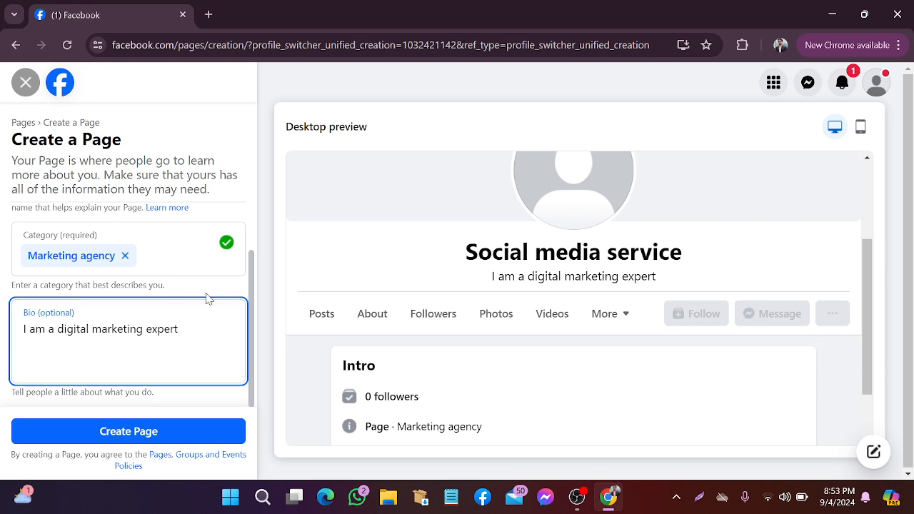
{"action": "left_click", "coordinate": [701, 498]}
{"action": "left_click_drag", "start_coordinate": [3, 369], "coordinate": [313, 473]}
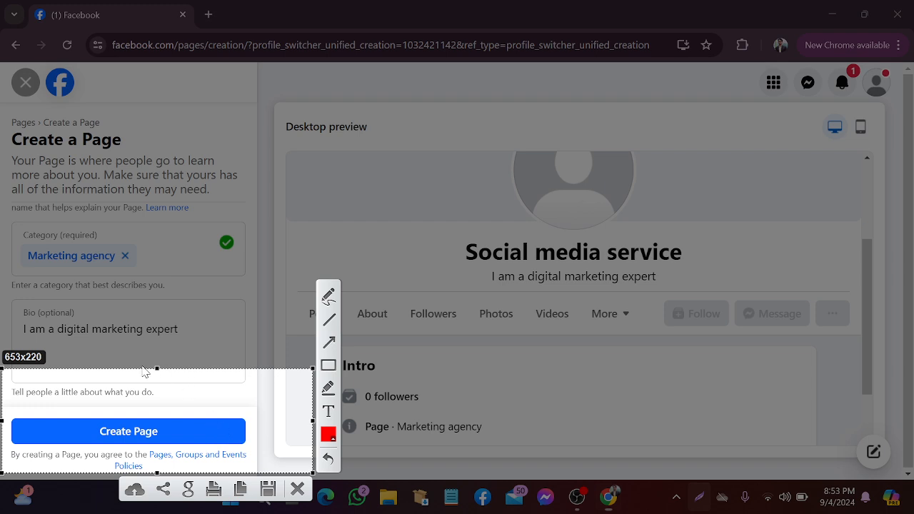
{"action": "left_click", "coordinate": [296, 490]}
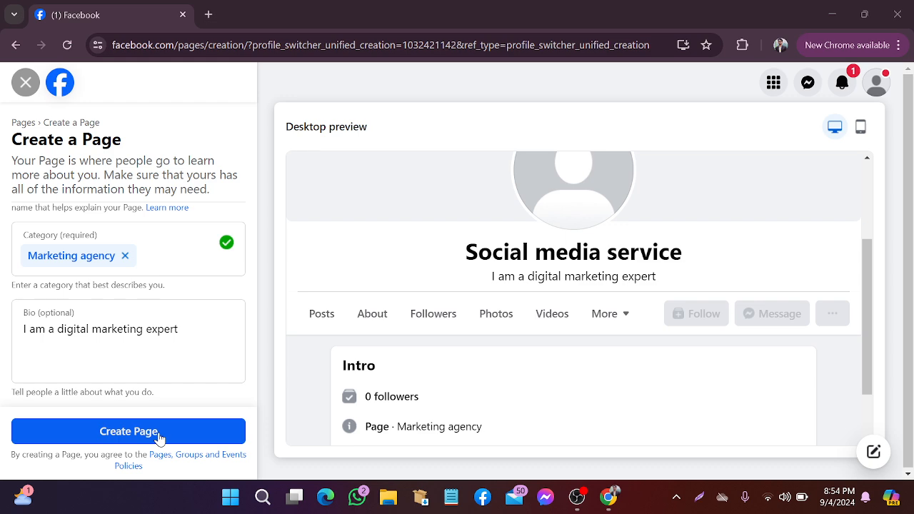
Create the Page with the entered name, Marketing agency category and bio
{"action": "left_click", "coordinate": [158, 434]}
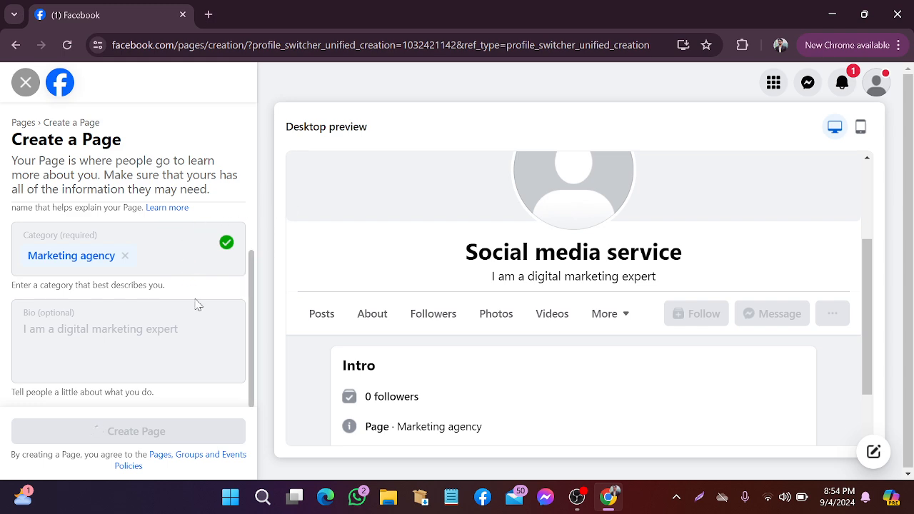
{"action": "scroll", "coordinate": [545, 286], "scroll_direction": "down", "scroll_amount": 2}
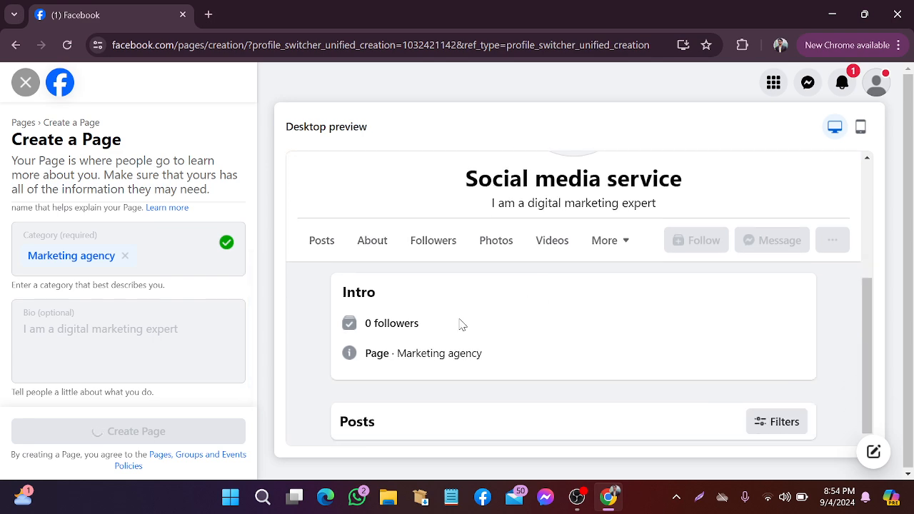
{"action": "scroll", "coordinate": [462, 322], "scroll_direction": "up", "scroll_amount": 3}
{"action": "scroll", "coordinate": [472, 325], "scroll_direction": "down", "scroll_amount": 3}
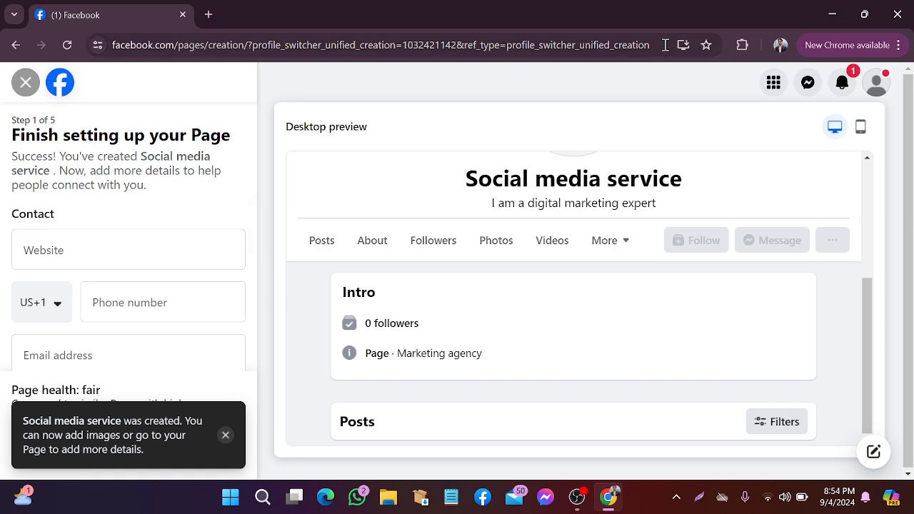
Close the Page-created notice and step through setup steps 1–4, skipping WhatsApp, then finish with Done
{"action": "left_click", "coordinate": [225, 435]}
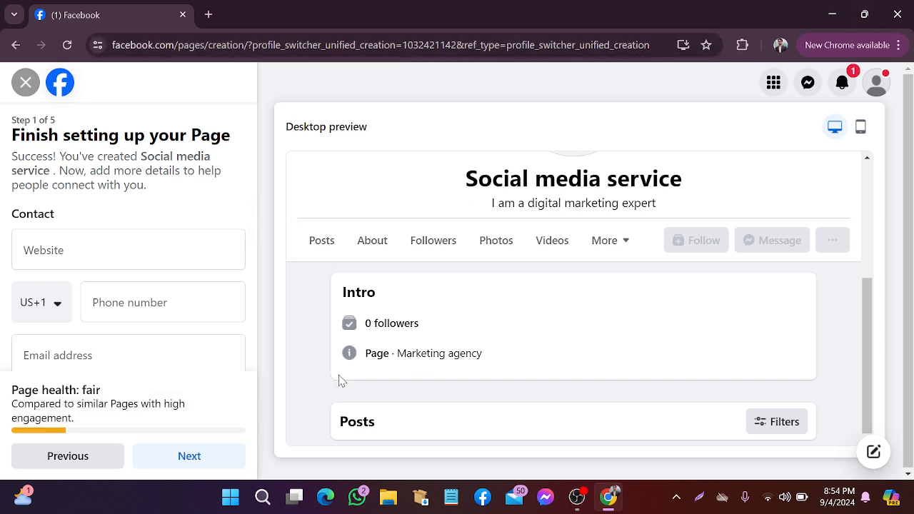
{"action": "scroll", "coordinate": [558, 318], "scroll_direction": "up", "scroll_amount": 3}
{"action": "scroll", "coordinate": [557, 316], "scroll_direction": "down", "scroll_amount": 3}
{"action": "scroll", "coordinate": [151, 340], "scroll_direction": "down", "scroll_amount": 3}
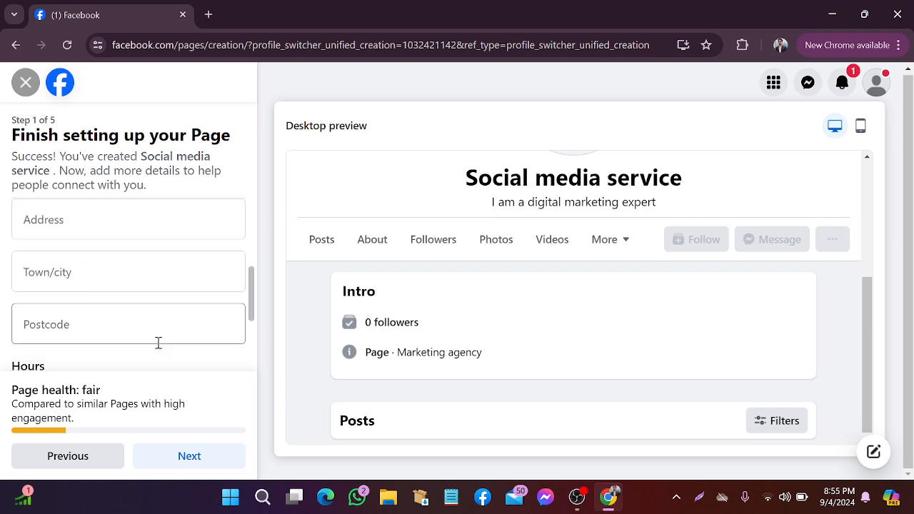
{"action": "left_click", "coordinate": [205, 457]}
{"action": "scroll", "coordinate": [179, 348], "scroll_direction": "down", "scroll_amount": 2}
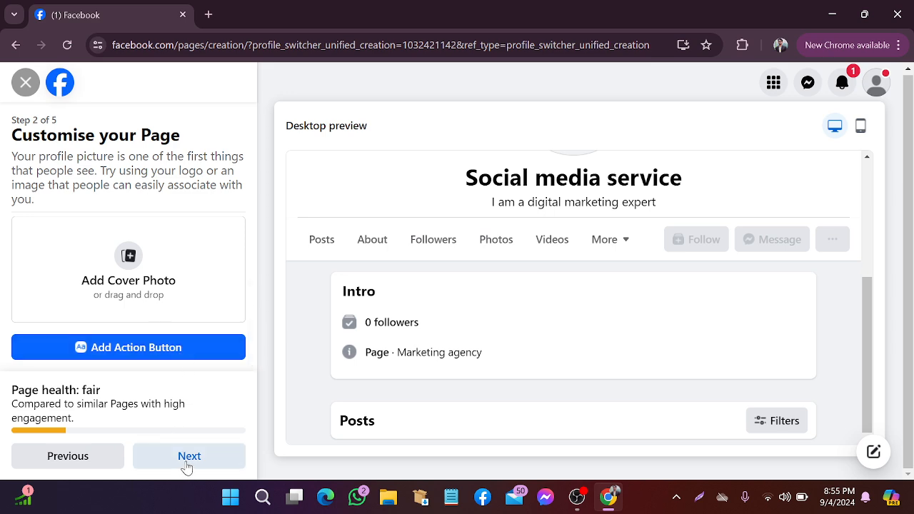
{"action": "left_click", "coordinate": [185, 461]}
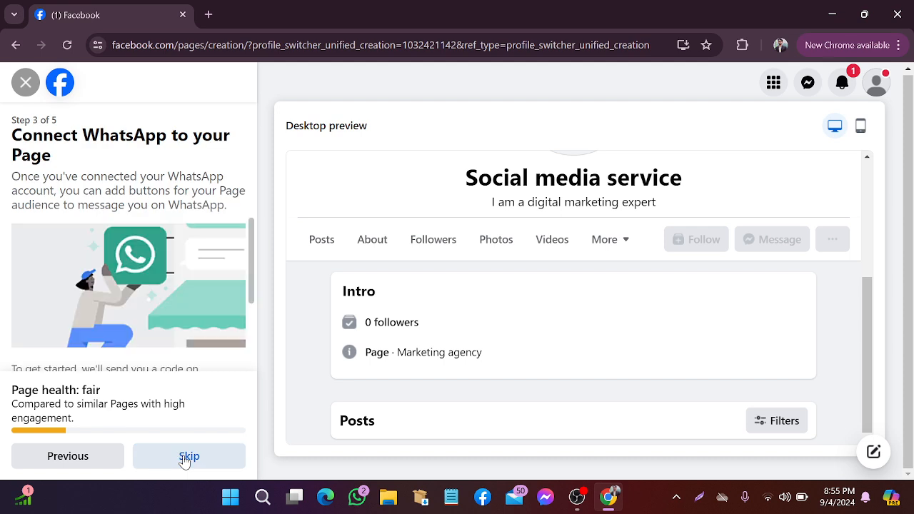
{"action": "left_click", "coordinate": [185, 461]}
{"action": "left_click", "coordinate": [185, 460]}
{"action": "left_click", "coordinate": [184, 460]}
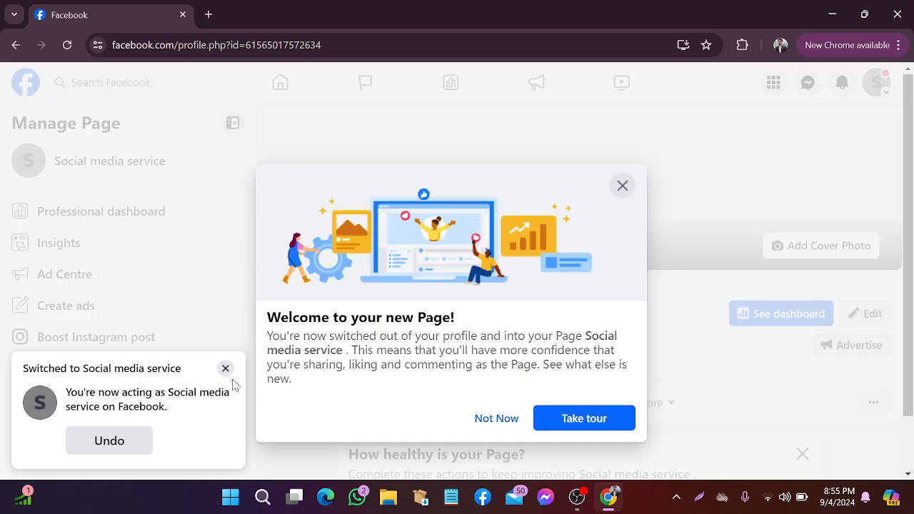
Close the profile-switch toast, welcome dialog and health card, then go to the Page's About tab
{"action": "left_click", "coordinate": [225, 369]}
{"action": "left_click", "coordinate": [507, 424]}
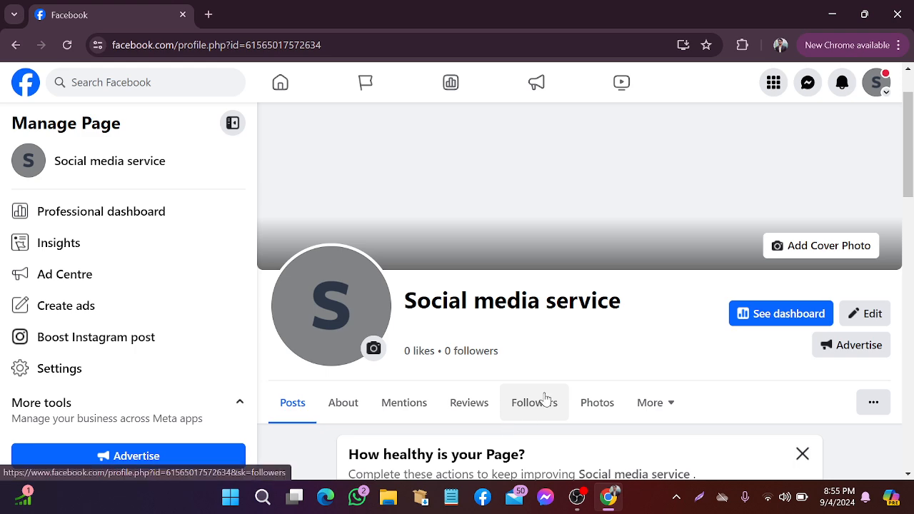
{"action": "scroll", "coordinate": [545, 400], "scroll_direction": "down", "scroll_amount": 2}
{"action": "left_click", "coordinate": [801, 312]}
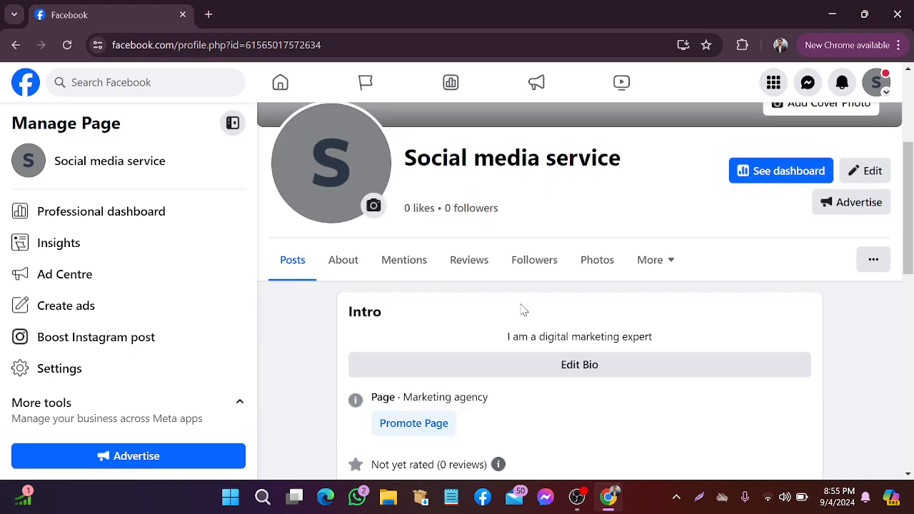
{"action": "scroll", "coordinate": [523, 310], "scroll_direction": "up", "scroll_amount": 1}
{"action": "scroll", "coordinate": [522, 310], "scroll_direction": "down", "scroll_amount": 3}
{"action": "scroll", "coordinate": [528, 312], "scroll_direction": "up", "scroll_amount": 4}
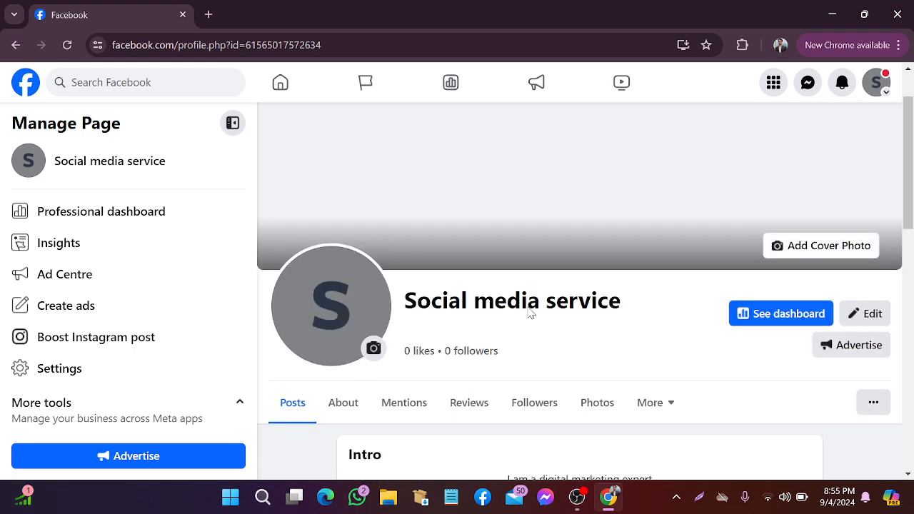
{"action": "scroll", "coordinate": [524, 313], "scroll_direction": "down", "scroll_amount": 4}
{"action": "scroll", "coordinate": [401, 286], "scroll_direction": "up", "scroll_amount": 2}
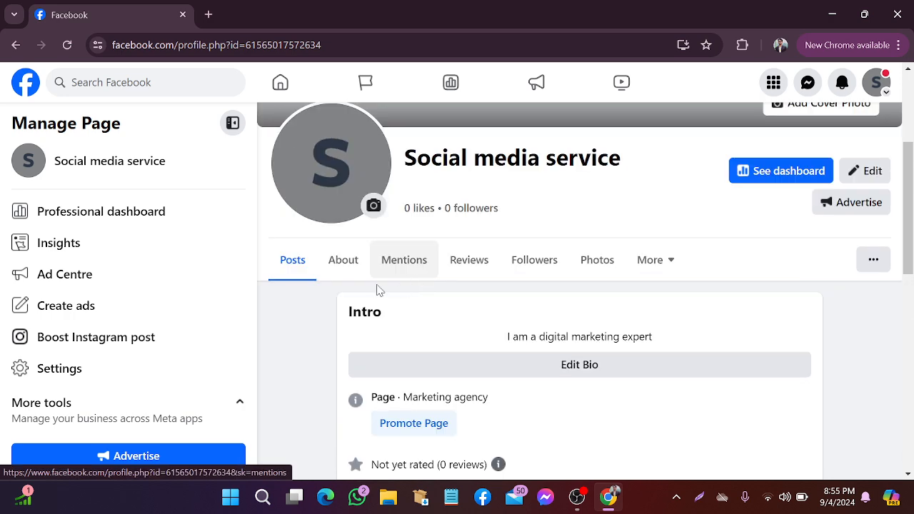
{"action": "left_click", "coordinate": [334, 278]}
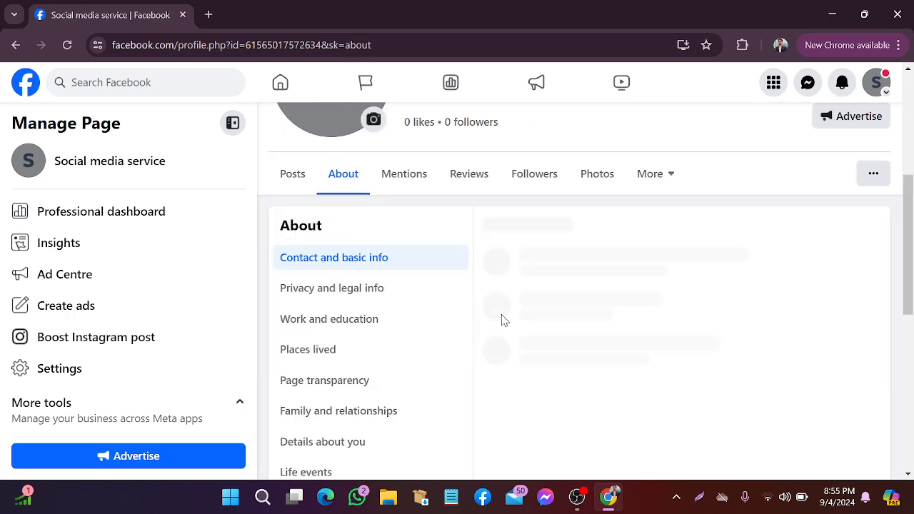
{"action": "left_click", "coordinate": [284, 188]}
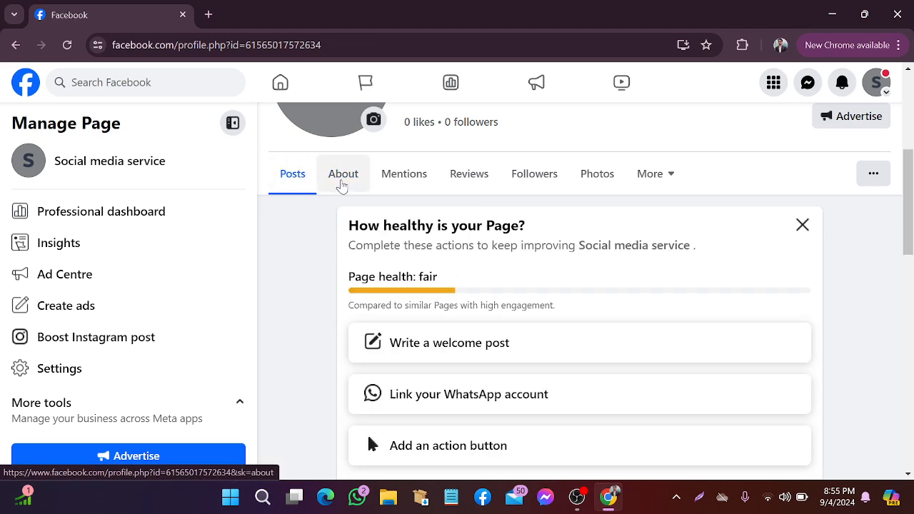
{"action": "left_click", "coordinate": [341, 185]}
Start the Page address and enter the street address 'Lalbag, sadar'
{"action": "scroll", "coordinate": [469, 241], "scroll_direction": "down", "scroll_amount": 2}
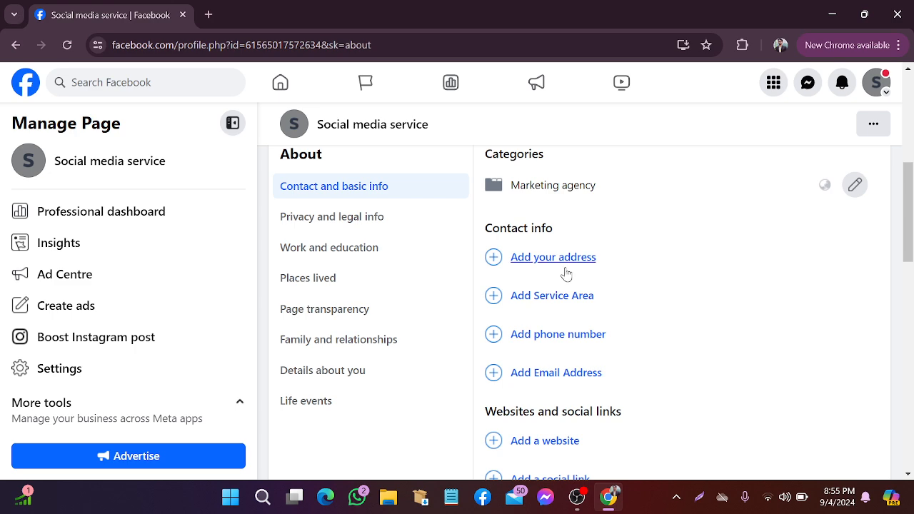
{"action": "scroll", "coordinate": [581, 282], "scroll_direction": "down", "scroll_amount": 2}
{"action": "scroll", "coordinate": [585, 274], "scroll_direction": "up", "scroll_amount": 3}
{"action": "scroll", "coordinate": [586, 273], "scroll_direction": "down", "scroll_amount": 2}
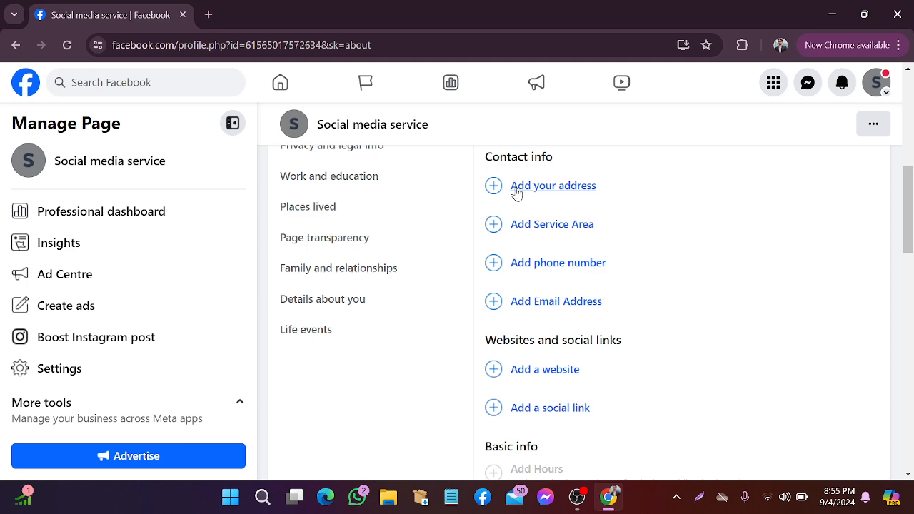
{"action": "left_click", "coordinate": [569, 194]}
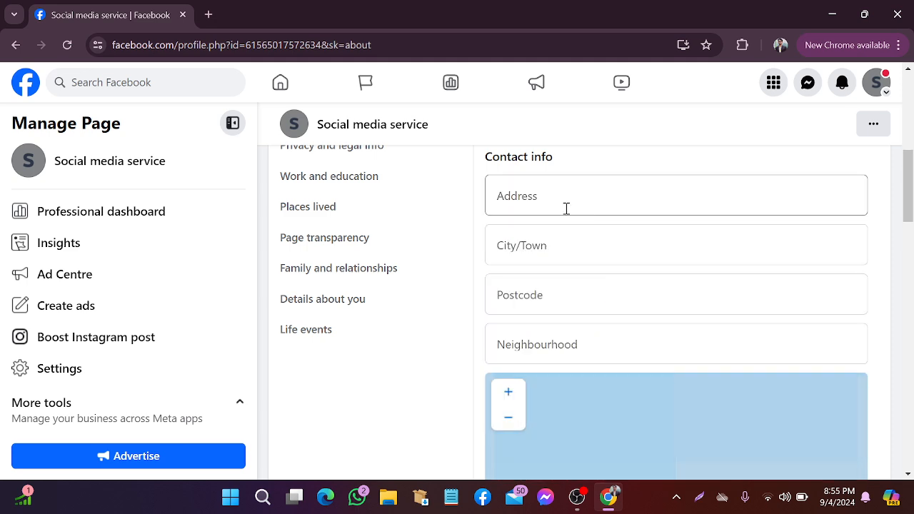
{"action": "left_click", "coordinate": [560, 204]}
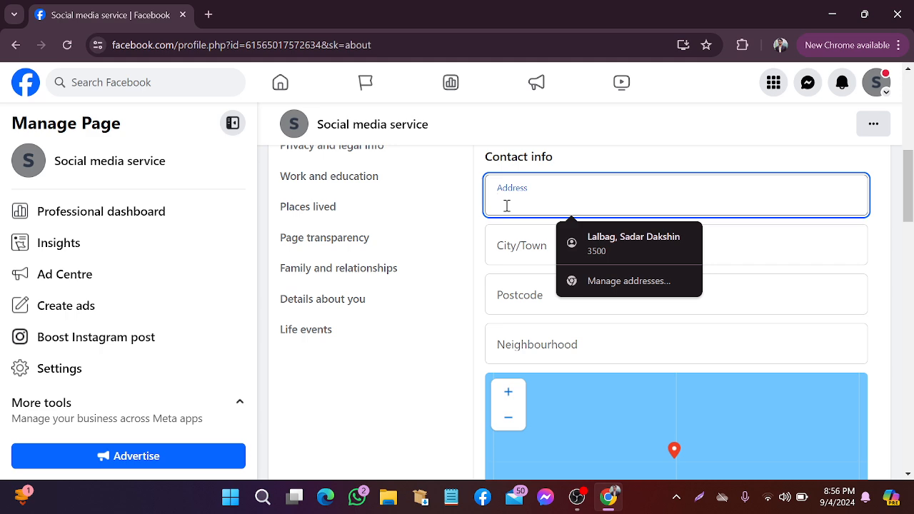
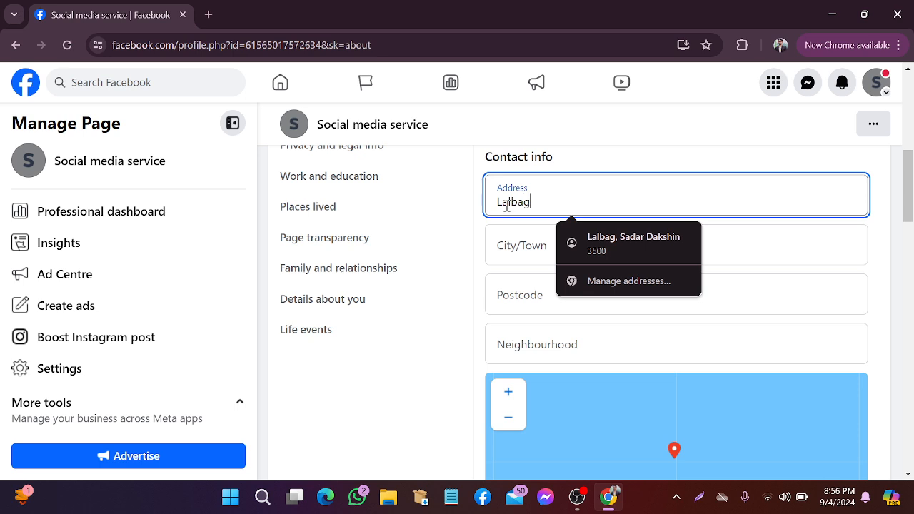
{"action": "key", "text": "BackSpace"}
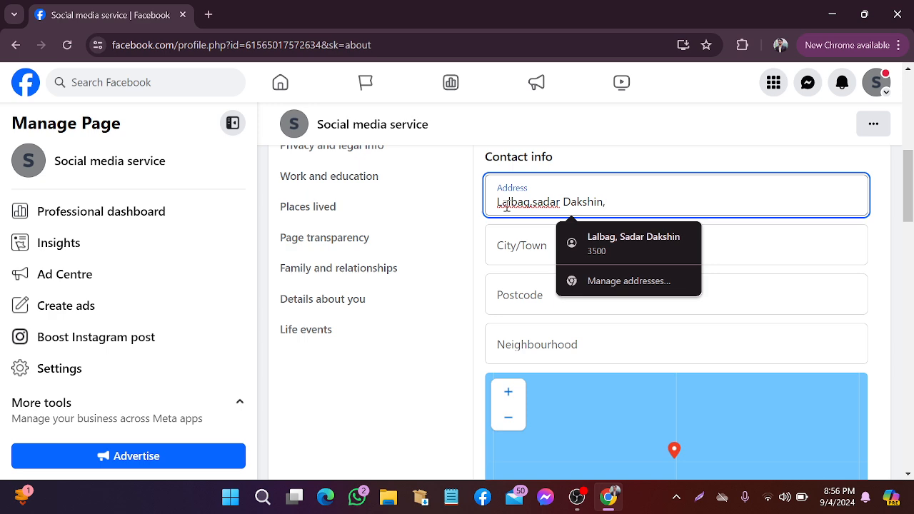
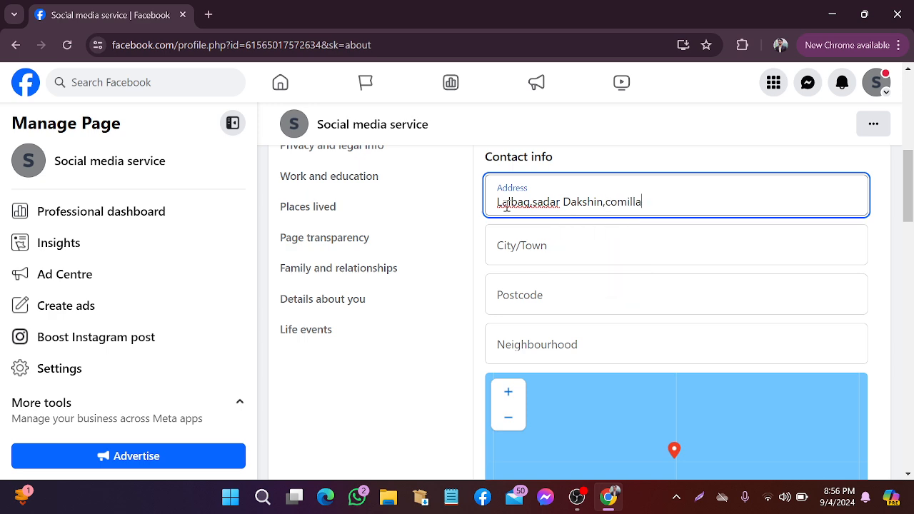
Enter city Comilla, postcode 3500 and neighbourhood Lalbag in the address form
{"action": "left_click", "coordinate": [537, 235]}
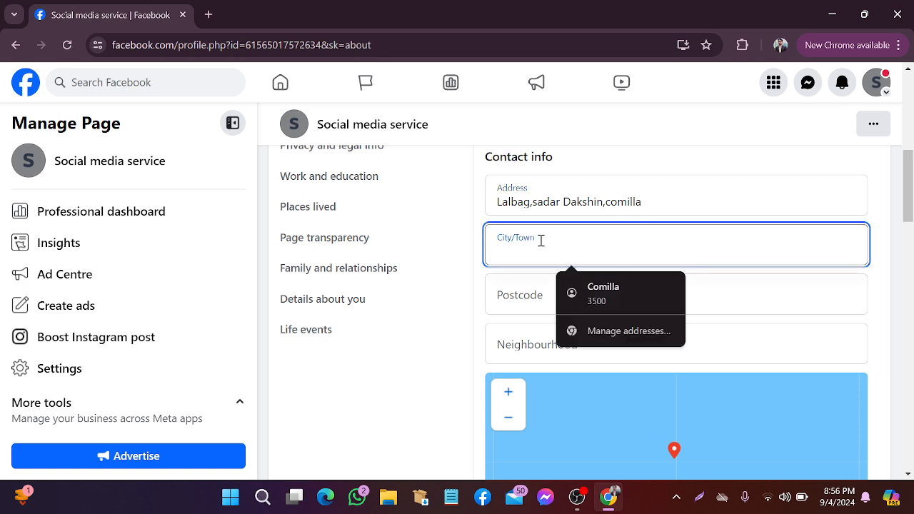
{"action": "type", "text": "comil"}
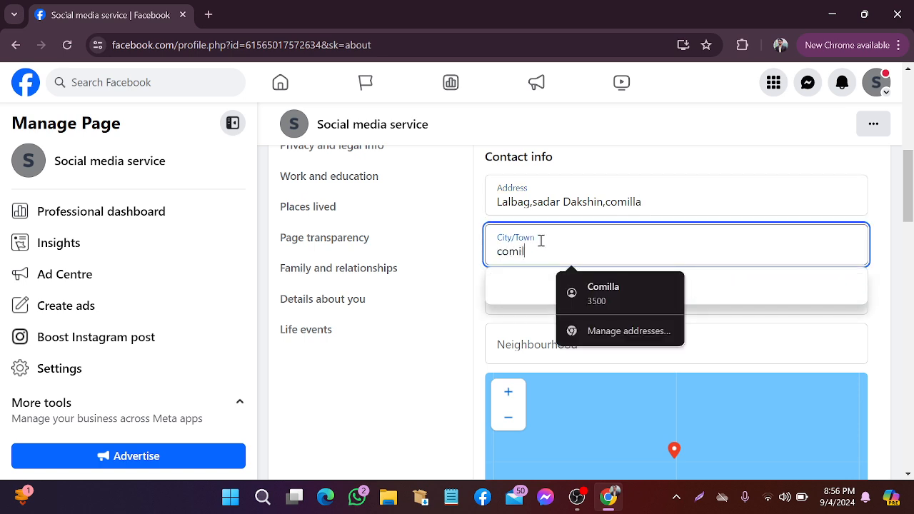
{"action": "type", "text": "la"}
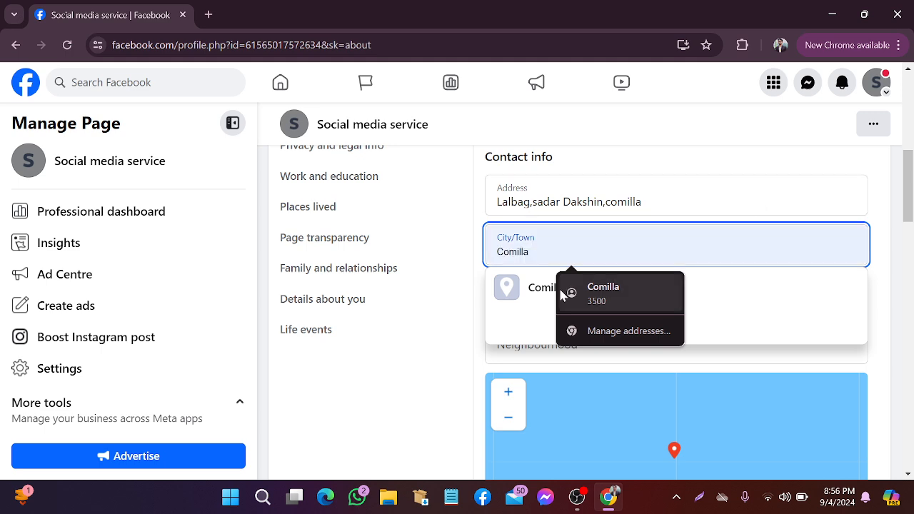
{"action": "left_click", "coordinate": [705, 181]}
{"action": "scroll", "coordinate": [527, 221], "scroll_direction": "down", "scroll_amount": 1}
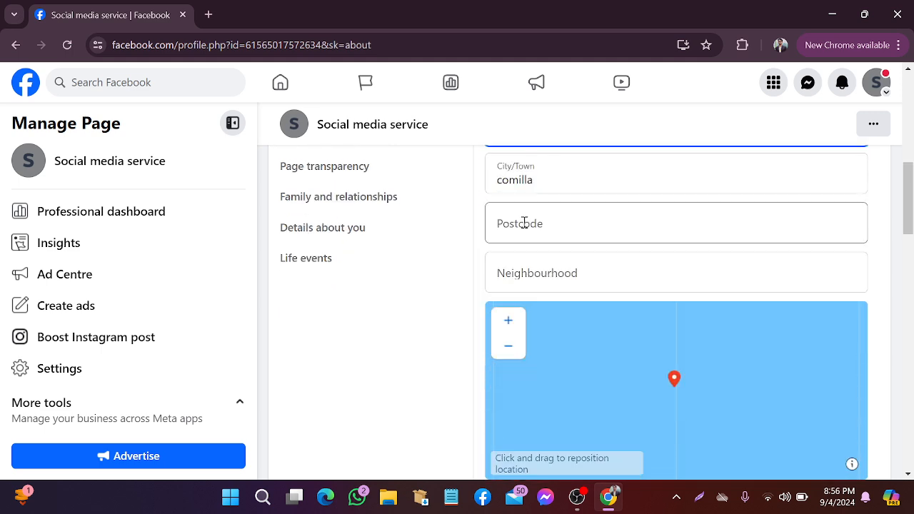
{"action": "left_click", "coordinate": [526, 220]}
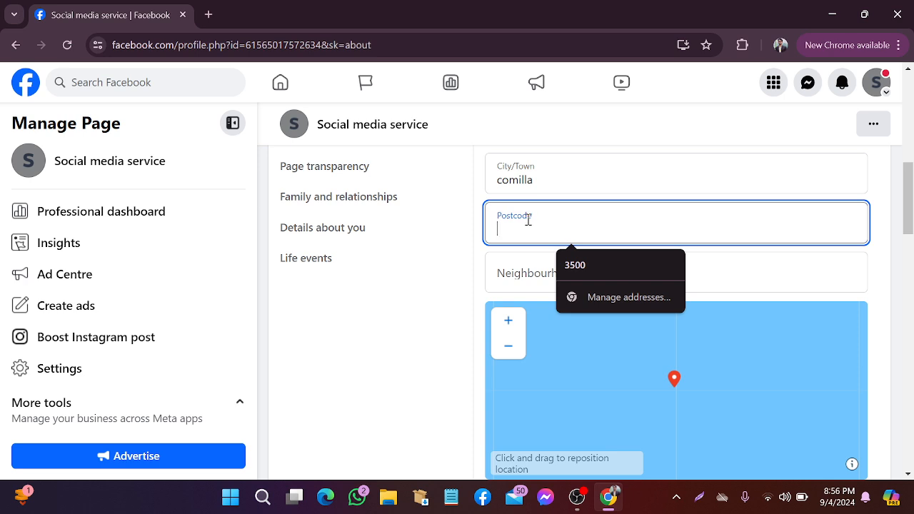
{"action": "type", "text": "3500"}
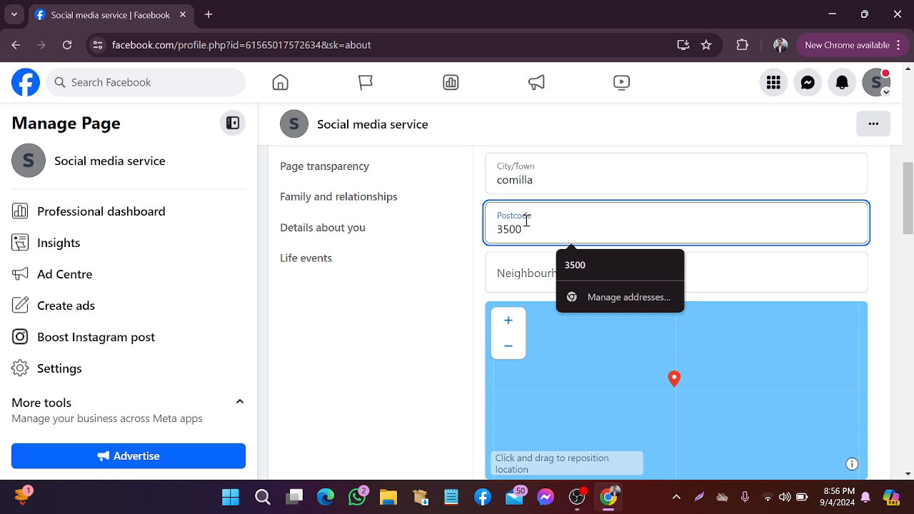
{"action": "left_click", "coordinate": [521, 273]}
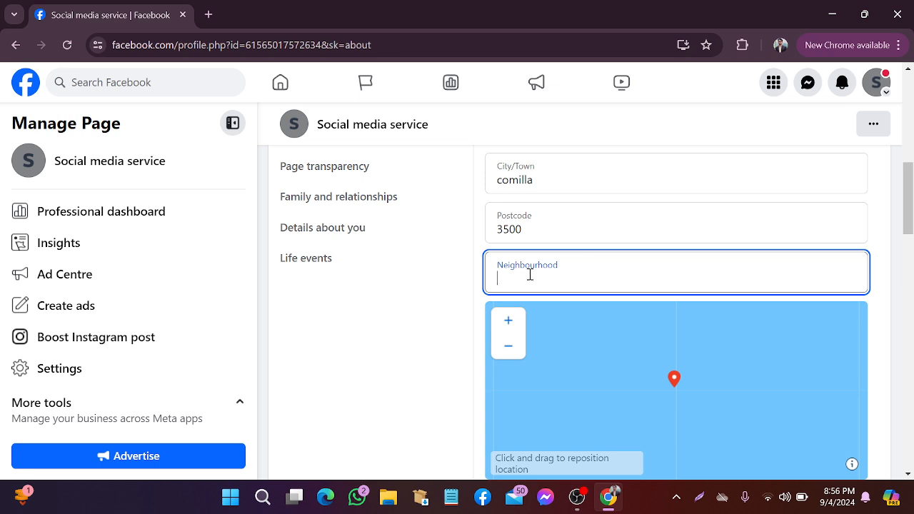
{"action": "type", "text": "Lalbag"}
{"action": "scroll", "coordinate": [668, 334], "scroll_direction": "down", "scroll_amount": 4}
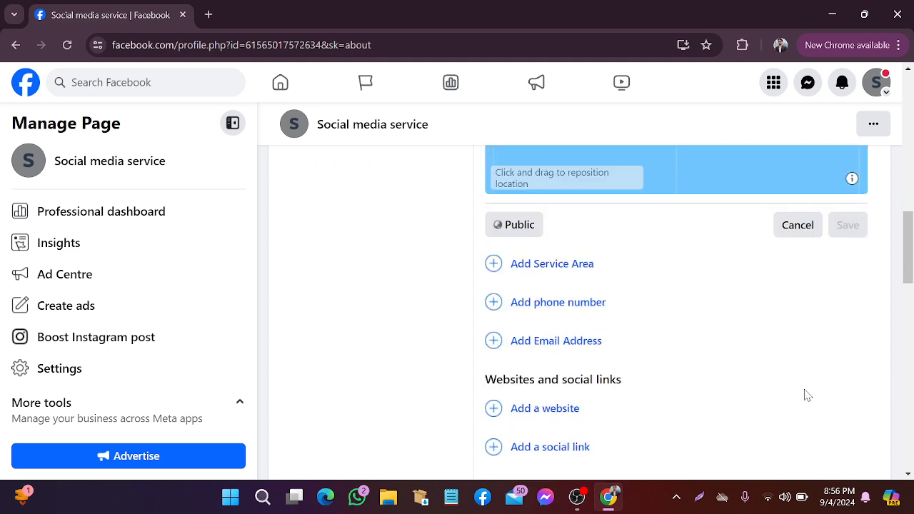
{"action": "scroll", "coordinate": [850, 271], "scroll_direction": "up", "scroll_amount": 2}
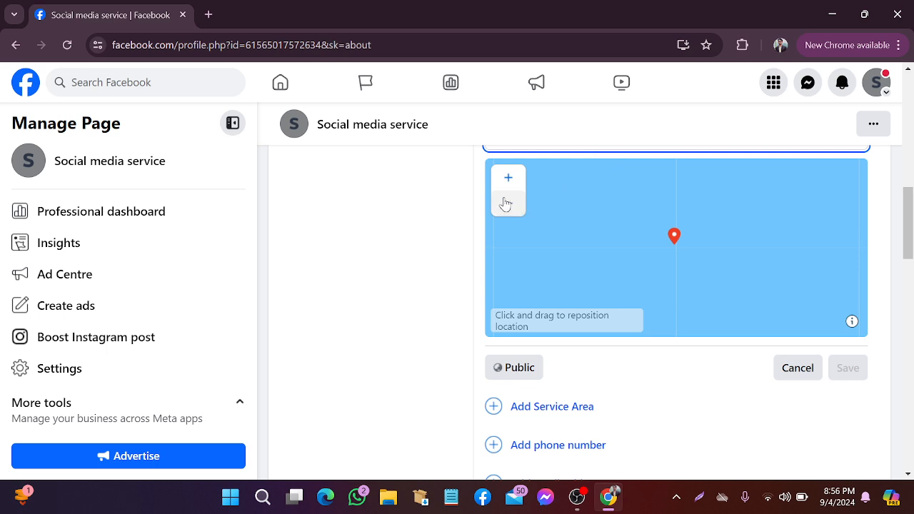
Zoom the location map out to continent level and pan east toward Bangladesh
{"action": "double_click", "coordinate": [532, 173]}
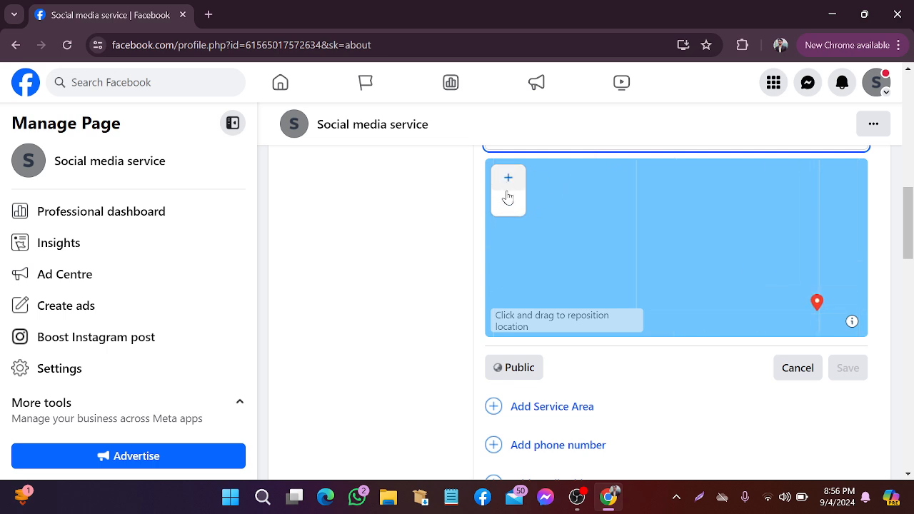
{"action": "scroll", "coordinate": [507, 187], "scroll_direction": "up", "scroll_amount": 2}
{"action": "scroll", "coordinate": [522, 190], "scroll_direction": "down", "scroll_amount": 1}
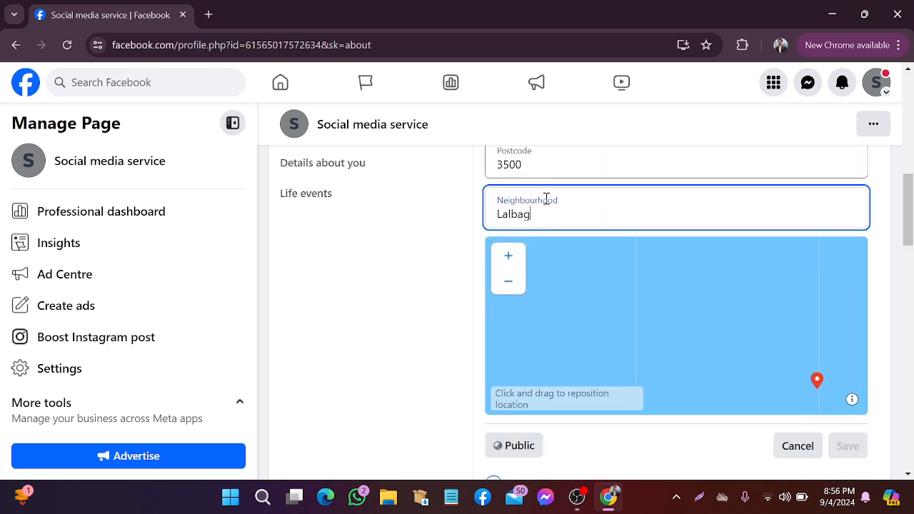
{"action": "left_click", "coordinate": [516, 253]}
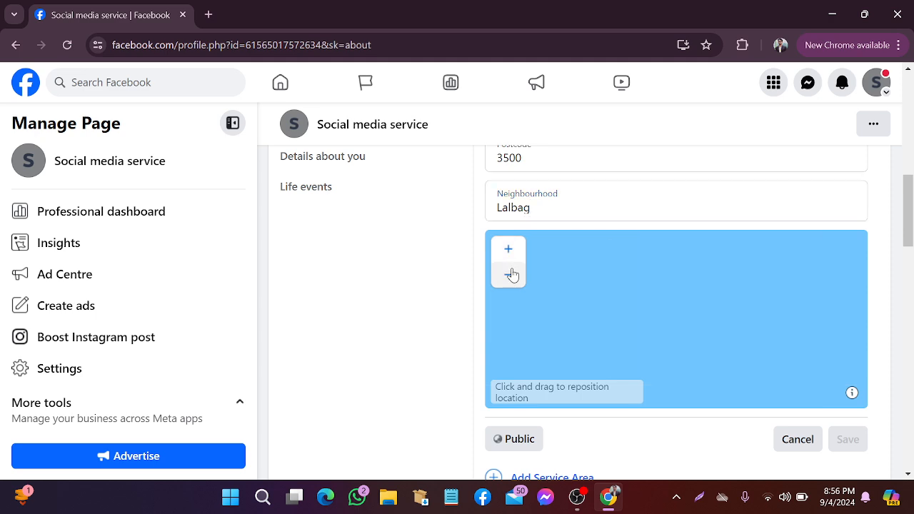
{"action": "left_click", "coordinate": [510, 276]}
{"action": "left_click", "coordinate": [511, 277]}
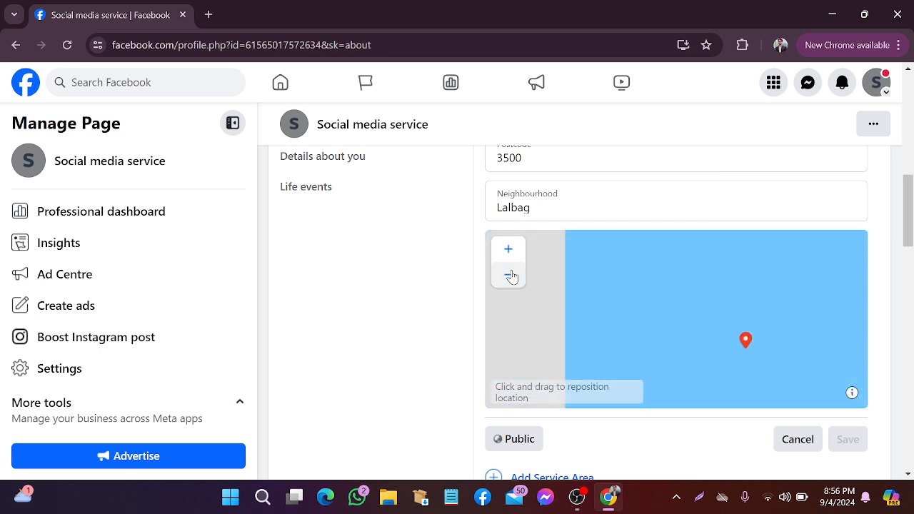
{"action": "left_click", "coordinate": [512, 280]}
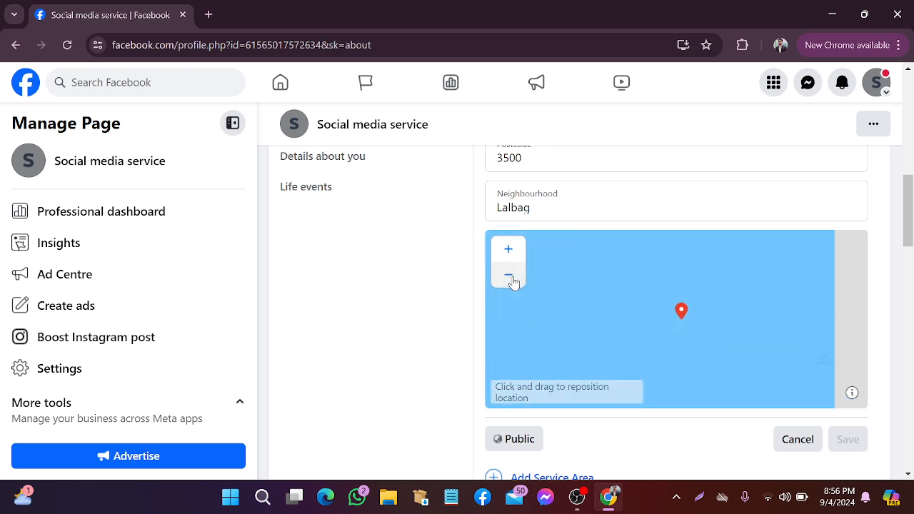
{"action": "left_click", "coordinate": [511, 279]}
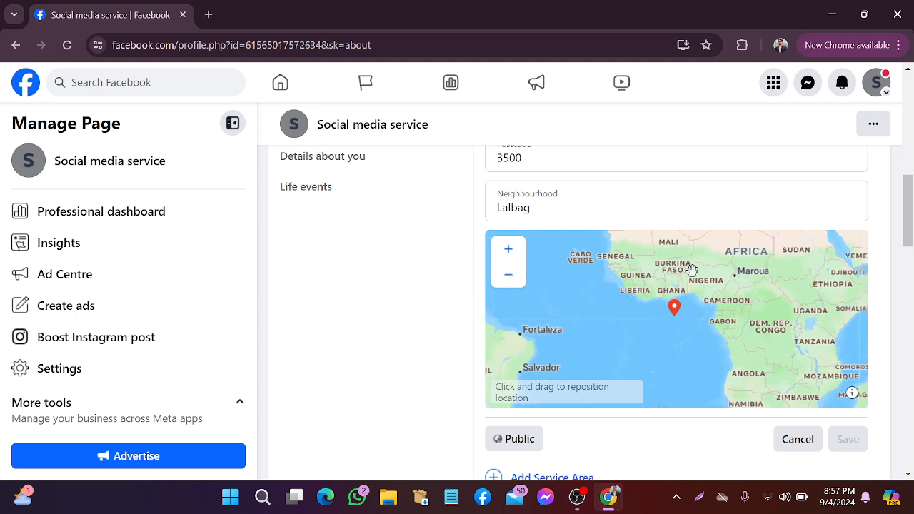
{"action": "left_click_drag", "start_coordinate": [691, 267], "coordinate": [583, 320]}
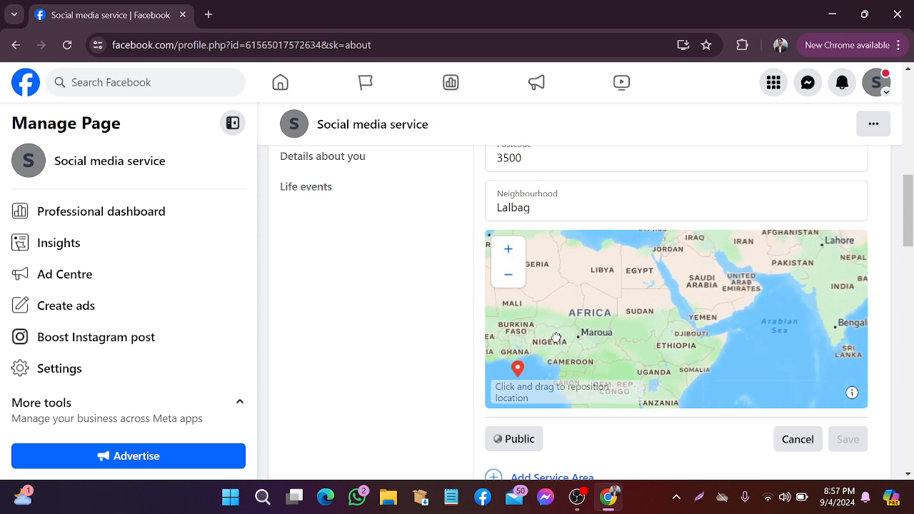
{"action": "left_click_drag", "start_coordinate": [834, 325], "coordinate": [718, 348]}
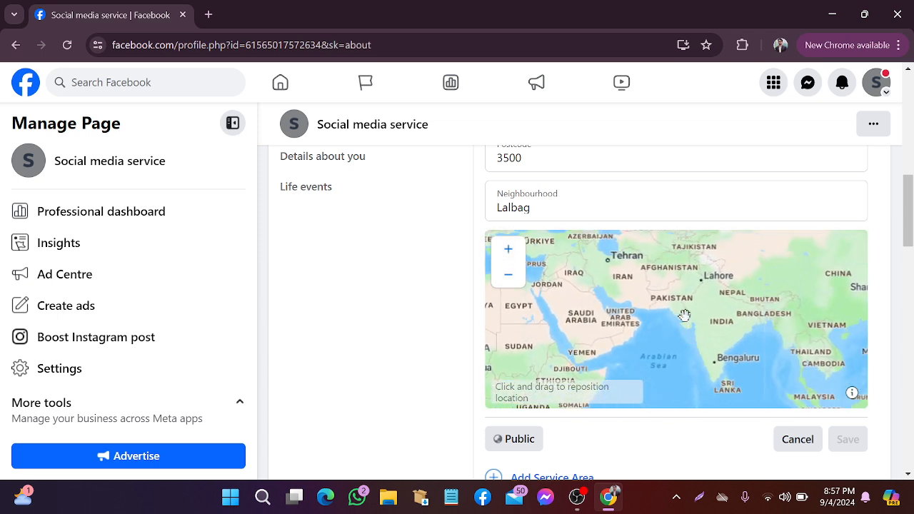
{"action": "left_click_drag", "start_coordinate": [686, 303], "coordinate": [656, 324]}
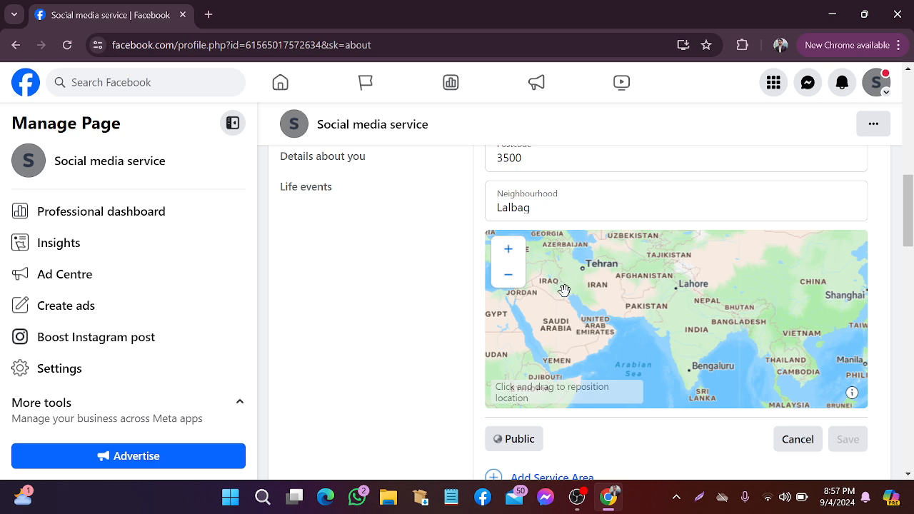
{"action": "left_click_drag", "start_coordinate": [524, 331], "coordinate": [650, 344]}
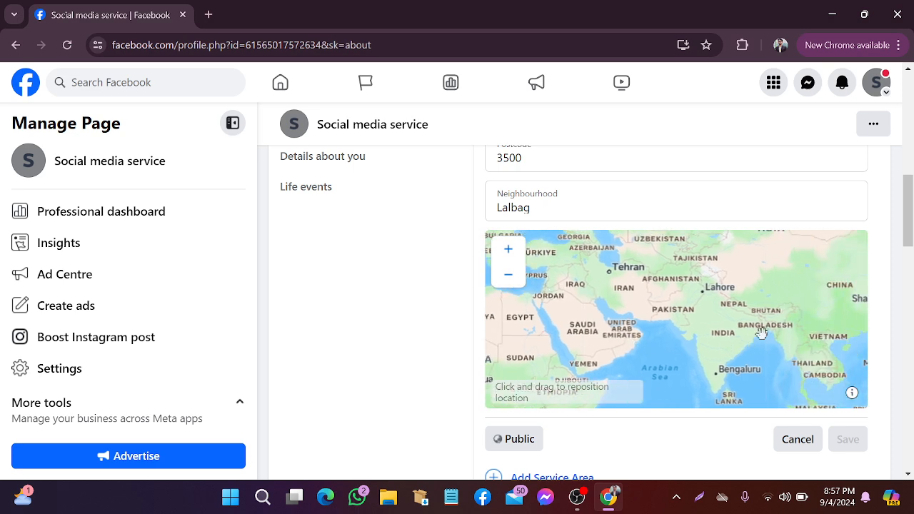
Drop the location pin on Cumilla in Bangladesh
{"action": "scroll", "coordinate": [762, 332], "scroll_direction": "up", "scroll_amount": 5}
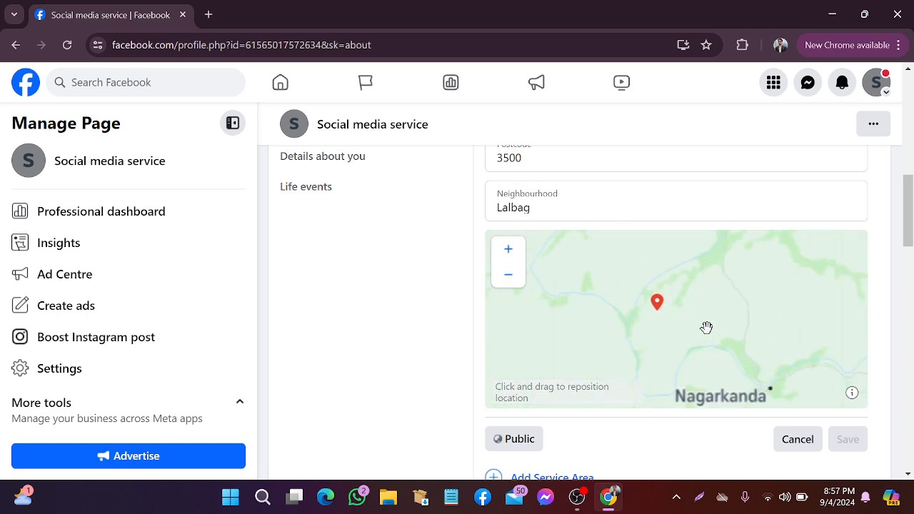
{"action": "scroll", "coordinate": [711, 332], "scroll_direction": "down", "scroll_amount": 3}
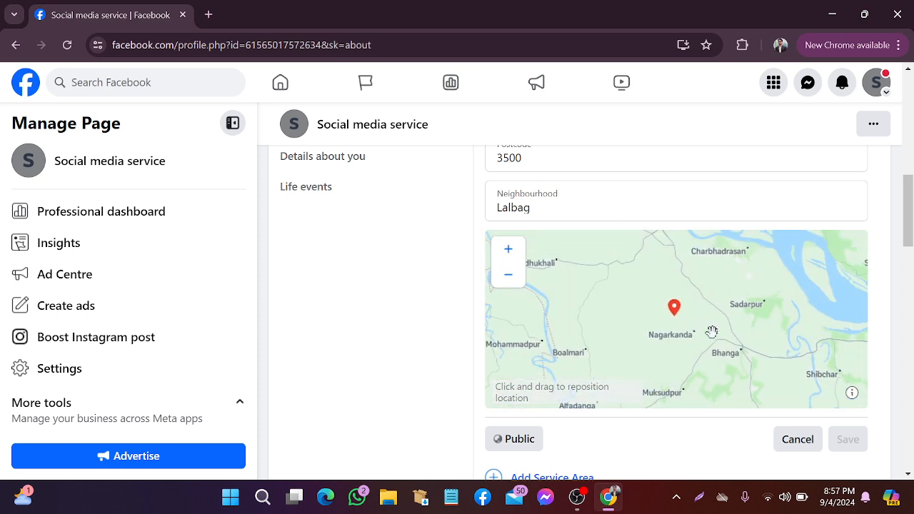
{"action": "scroll", "coordinate": [712, 332], "scroll_direction": "down", "scroll_amount": 4}
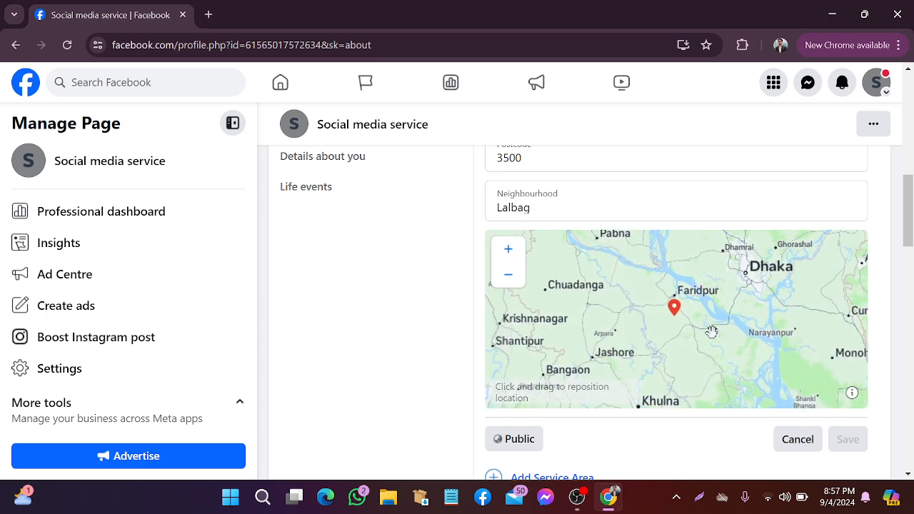
{"action": "scroll", "coordinate": [712, 333], "scroll_direction": "down", "scroll_amount": 2}
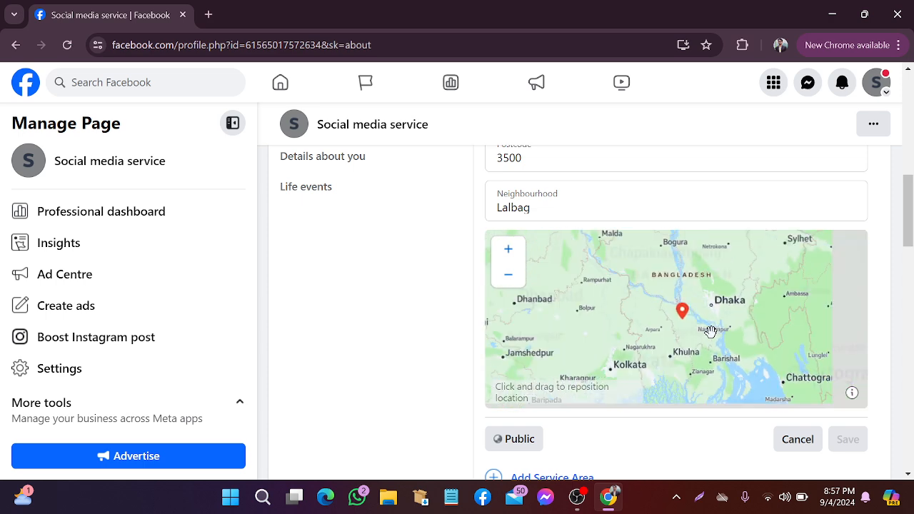
{"action": "scroll", "coordinate": [711, 332], "scroll_direction": "up", "scroll_amount": 4}
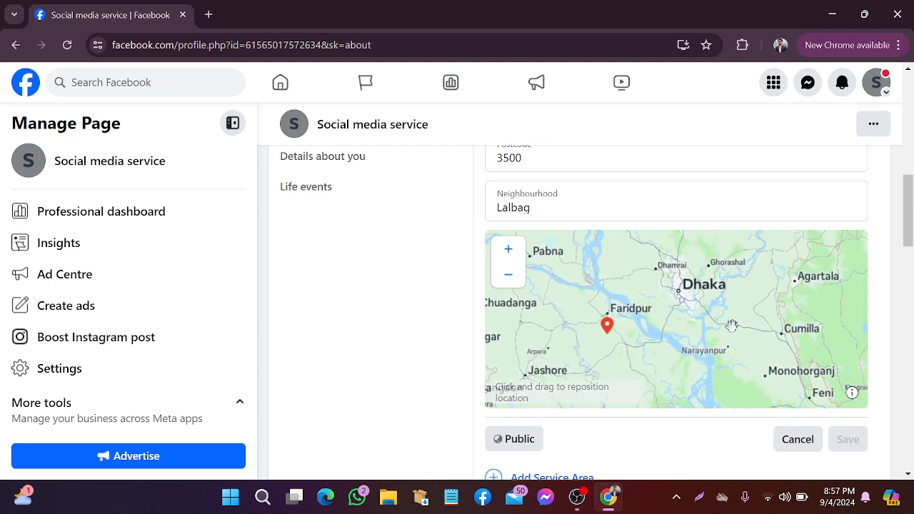
{"action": "left_click", "coordinate": [783, 337]}
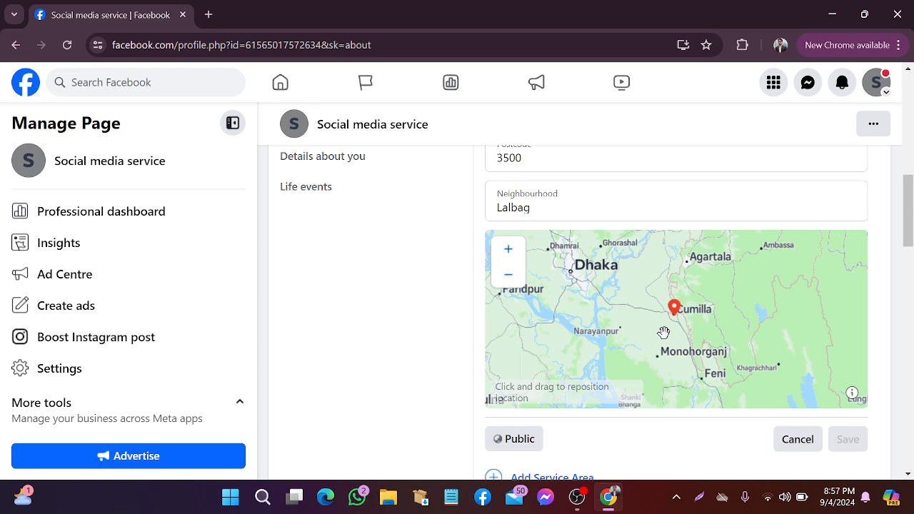
{"action": "scroll", "coordinate": [664, 332], "scroll_direction": "down", "scroll_amount": 2}
{"action": "scroll", "coordinate": [664, 330], "scroll_direction": "up", "scroll_amount": 2}
{"action": "scroll", "coordinate": [665, 328], "scroll_direction": "down", "scroll_amount": 2}
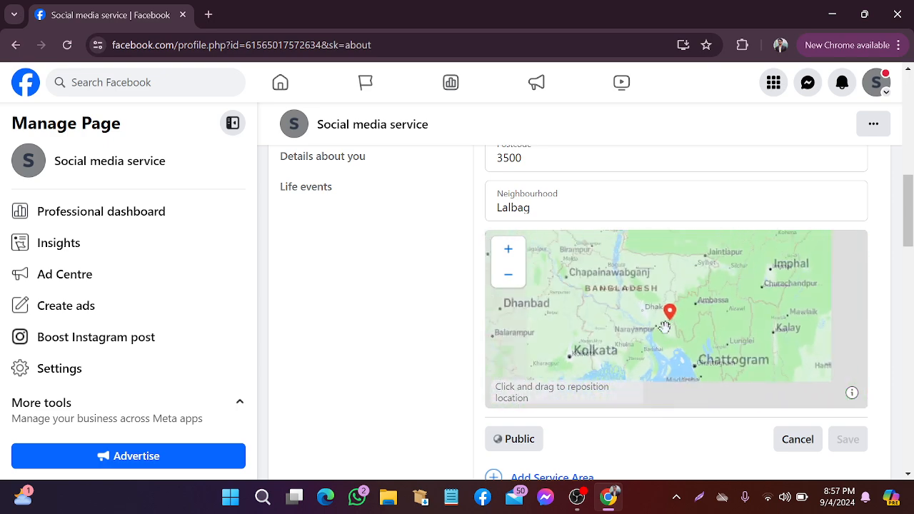
{"action": "scroll", "coordinate": [665, 327], "scroll_direction": "down", "scroll_amount": 4}
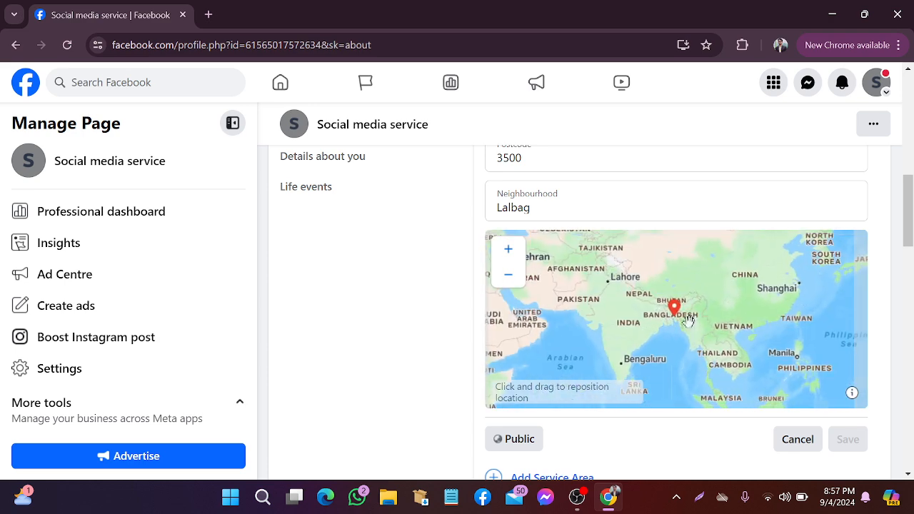
{"action": "scroll", "coordinate": [688, 321], "scroll_direction": "down", "scroll_amount": 1}
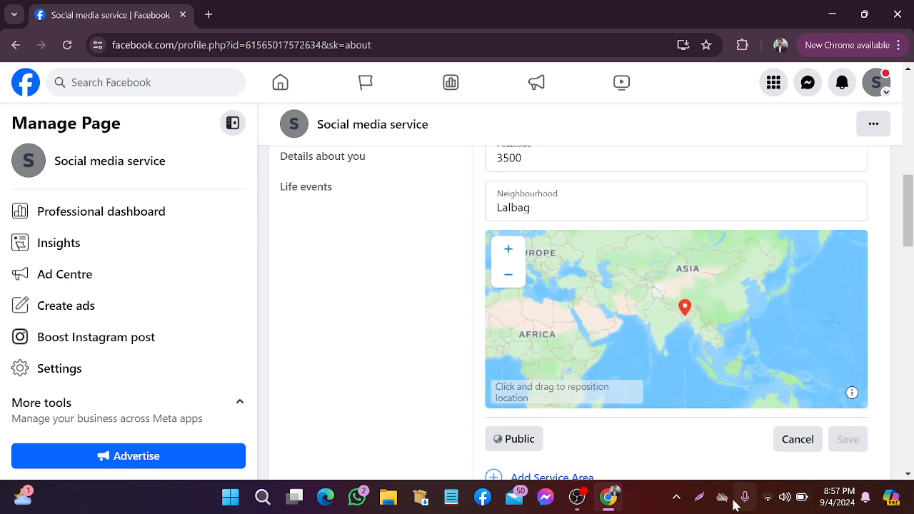
Take a screen capture of the address form's save area and close it
{"action": "left_click", "coordinate": [701, 498]}
{"action": "left_click_drag", "start_coordinate": [772, 402], "coordinate": [892, 477]}
{"action": "left_click", "coordinate": [873, 496]}
Reselect Comilla as the city from the place suggestions
{"action": "scroll", "coordinate": [715, 450], "scroll_direction": "up", "scroll_amount": 2}
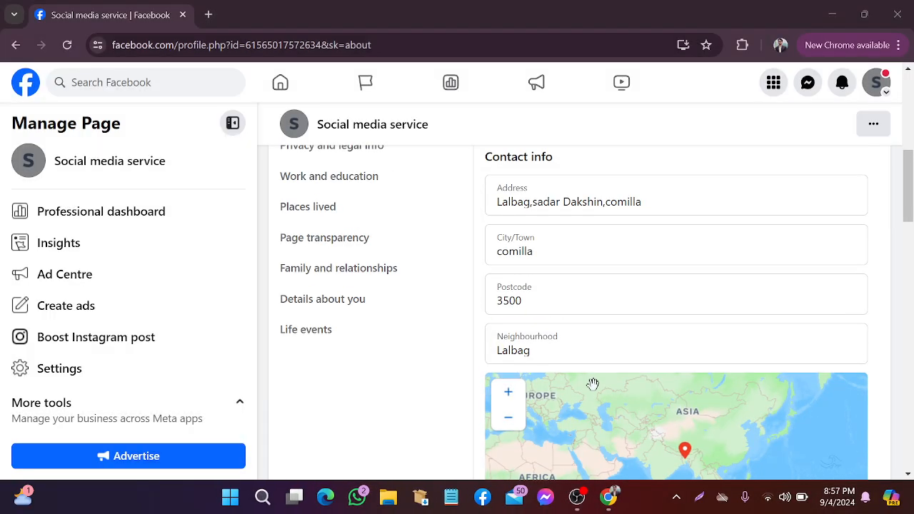
{"action": "left_click", "coordinate": [551, 343]}
{"action": "scroll", "coordinate": [565, 303], "scroll_direction": "up", "scroll_amount": 1}
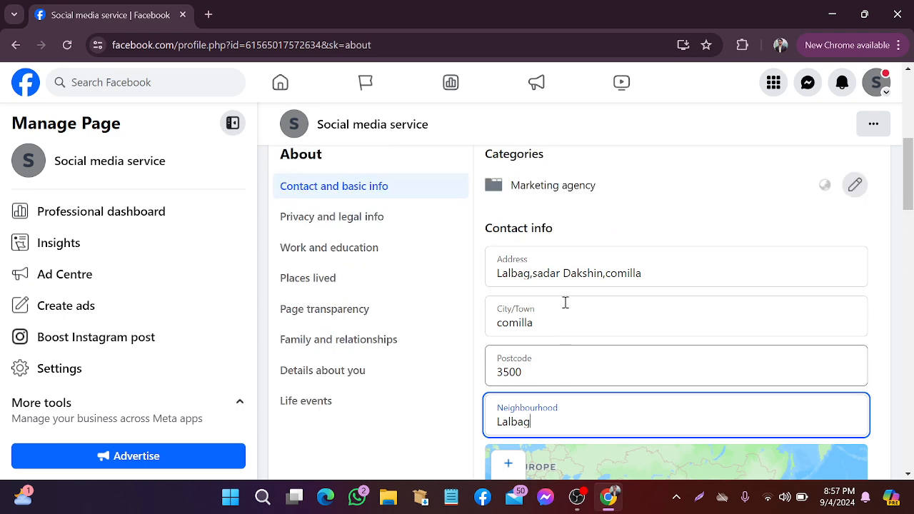
{"action": "left_click", "coordinate": [547, 323]}
{"action": "left_click", "coordinate": [514, 352]}
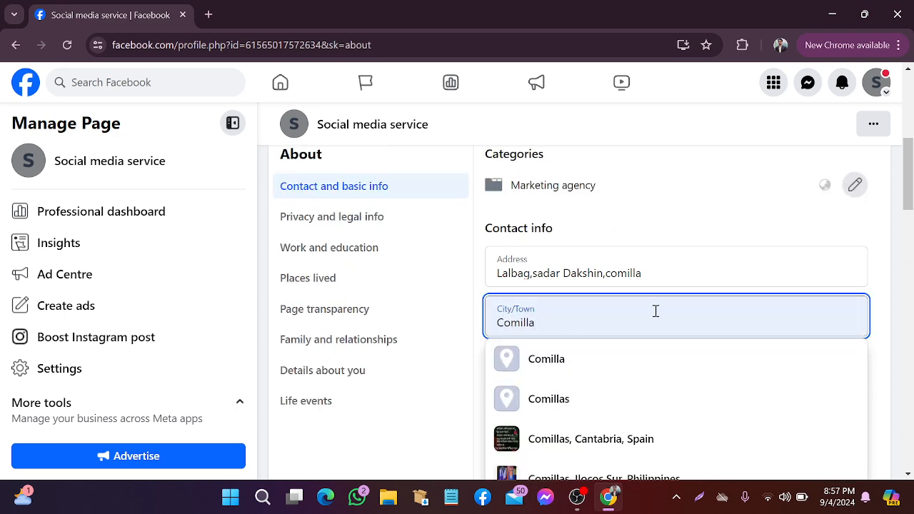
{"action": "left_click", "coordinate": [622, 365]}
Save the contact address and decline Chrome's offer to update its stored address
{"action": "scroll", "coordinate": [836, 364], "scroll_direction": "down", "scroll_amount": 3}
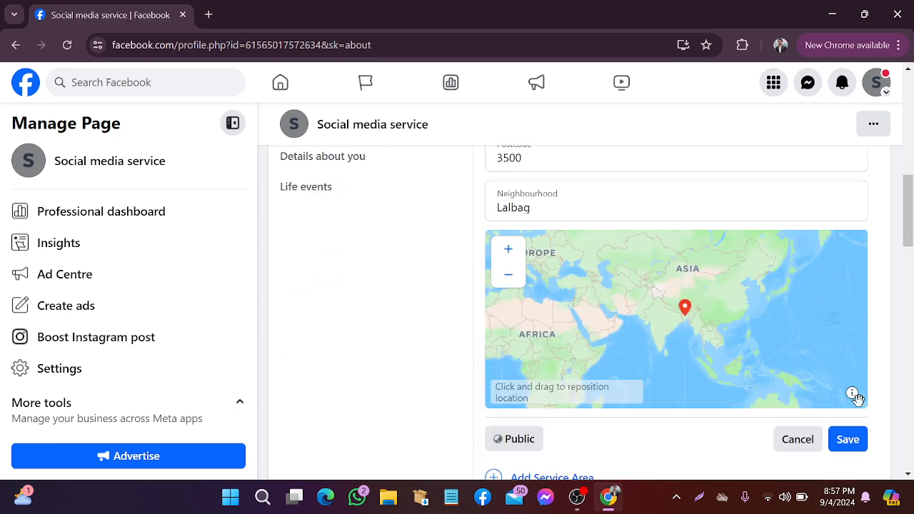
{"action": "scroll", "coordinate": [829, 395], "scroll_direction": "down", "scroll_amount": 1}
{"action": "scroll", "coordinate": [464, 300], "scroll_direction": "up", "scroll_amount": 5}
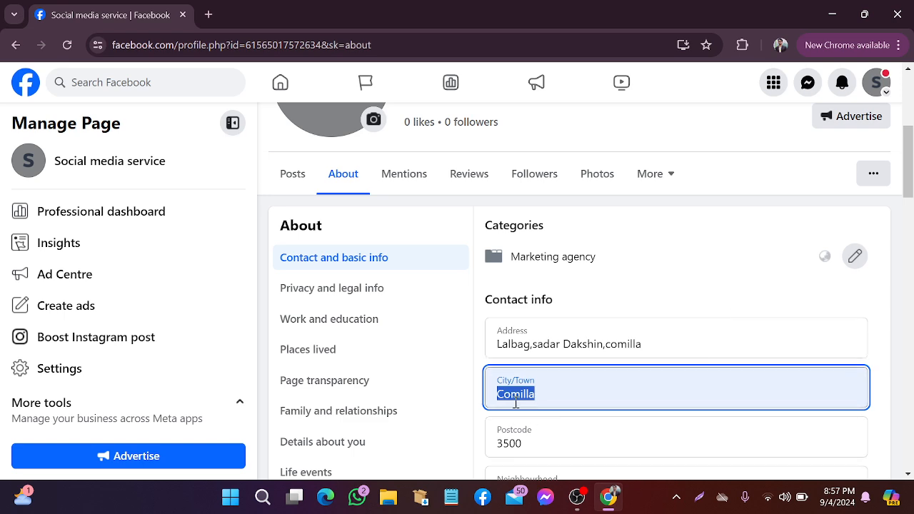
{"action": "scroll", "coordinate": [825, 351], "scroll_direction": "down", "scroll_amount": 6}
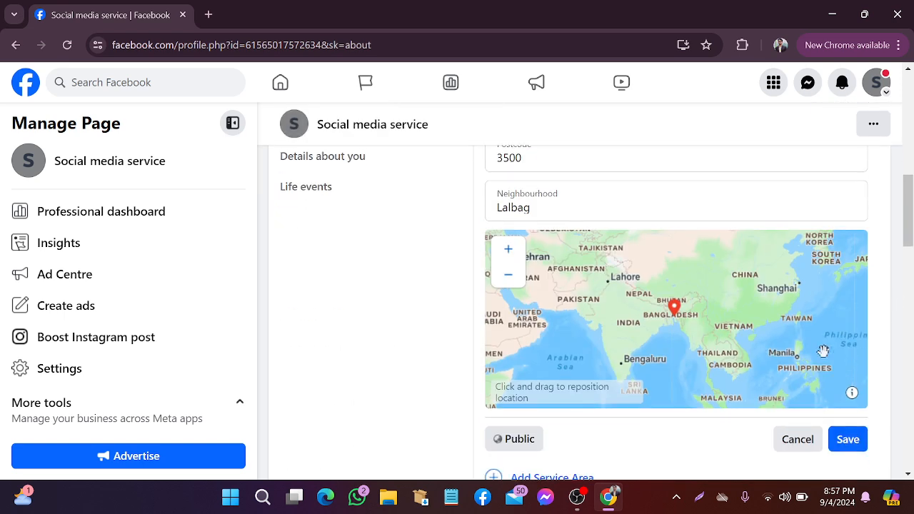
{"action": "left_click", "coordinate": [843, 301]}
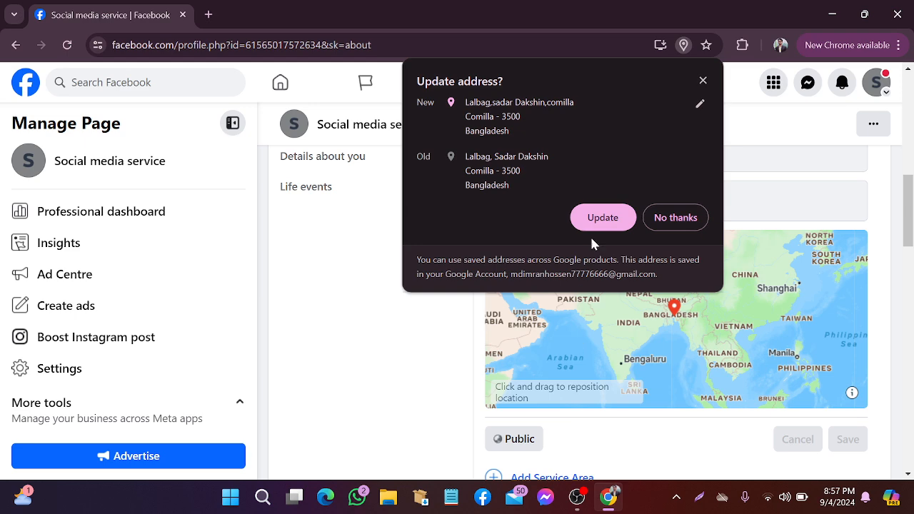
{"action": "left_click", "coordinate": [677, 217]}
{"action": "scroll", "coordinate": [679, 221], "scroll_direction": "up", "scroll_amount": 2}
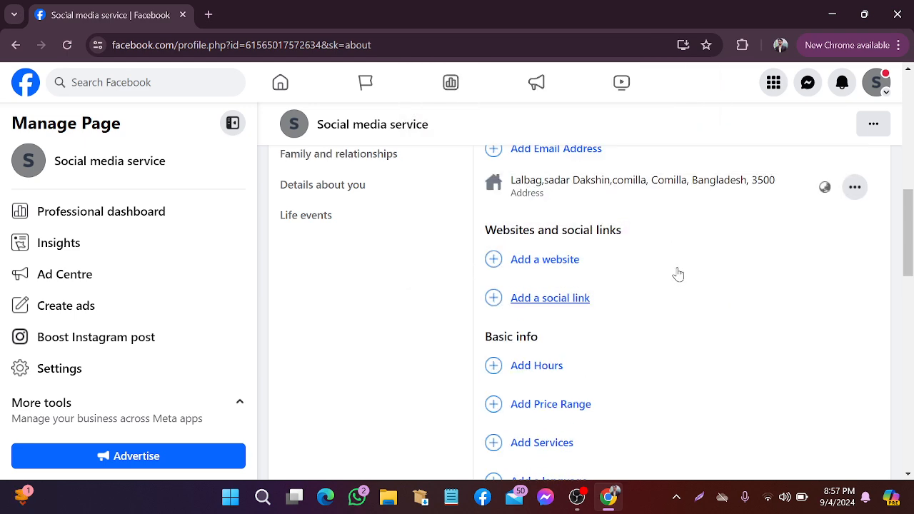
Begin a service area, try searching Dhaka, then cancel the edit
{"action": "scroll", "coordinate": [678, 274], "scroll_direction": "up", "scroll_amount": 2}
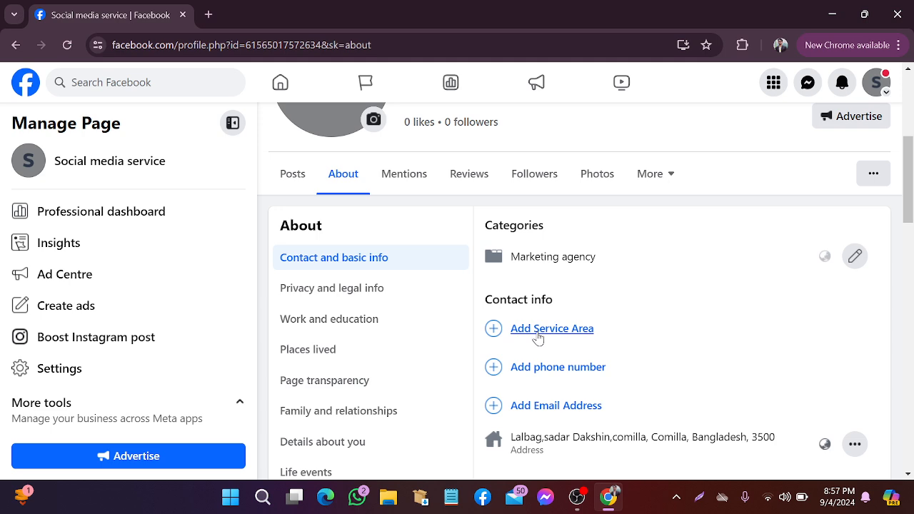
{"action": "left_click", "coordinate": [563, 339]}
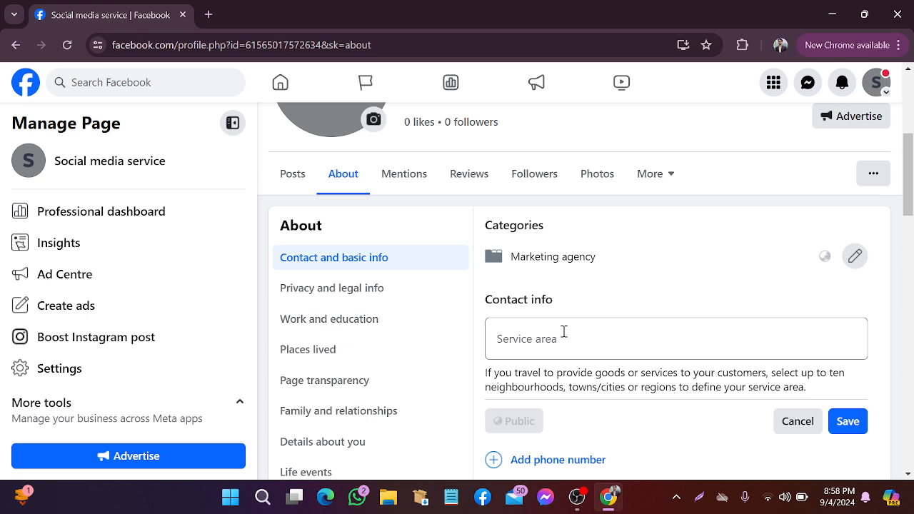
{"action": "left_click", "coordinate": [613, 347]}
{"action": "type", "text": "Dhaka"}
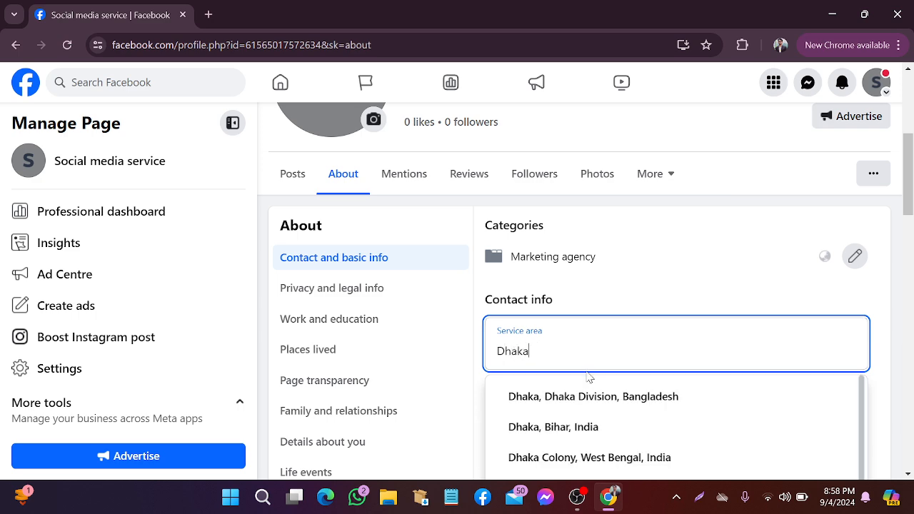
{"action": "key", "text": "BackSpace"}
{"action": "key", "text": "BackSpace"}
{"action": "key", "text": "BackSpace"}
{"action": "key", "text": "BackSpace"}
{"action": "key", "text": "BackSpace"}
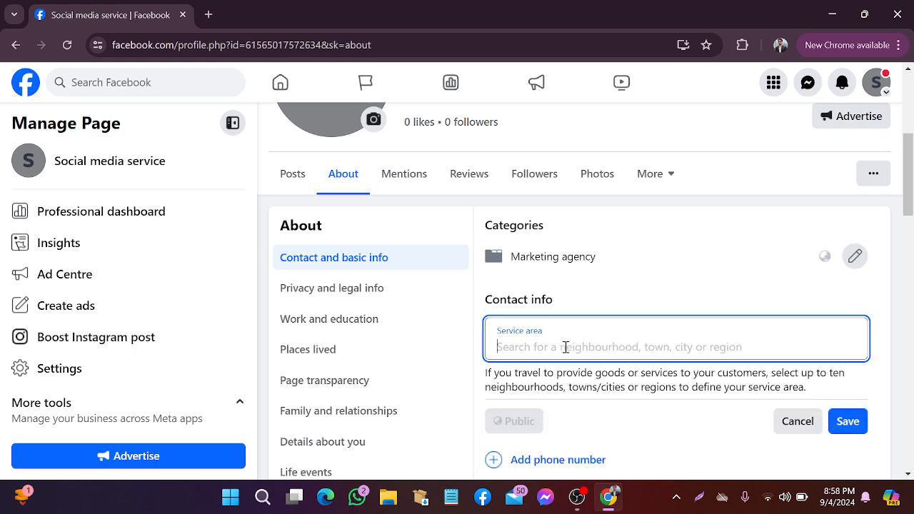
{"action": "scroll", "coordinate": [672, 283], "scroll_direction": "down", "scroll_amount": 1}
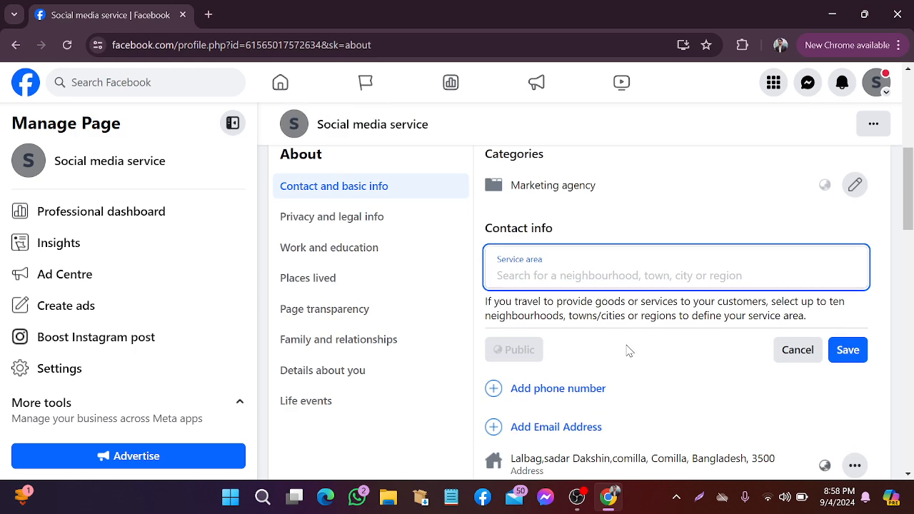
{"action": "left_click", "coordinate": [793, 349]}
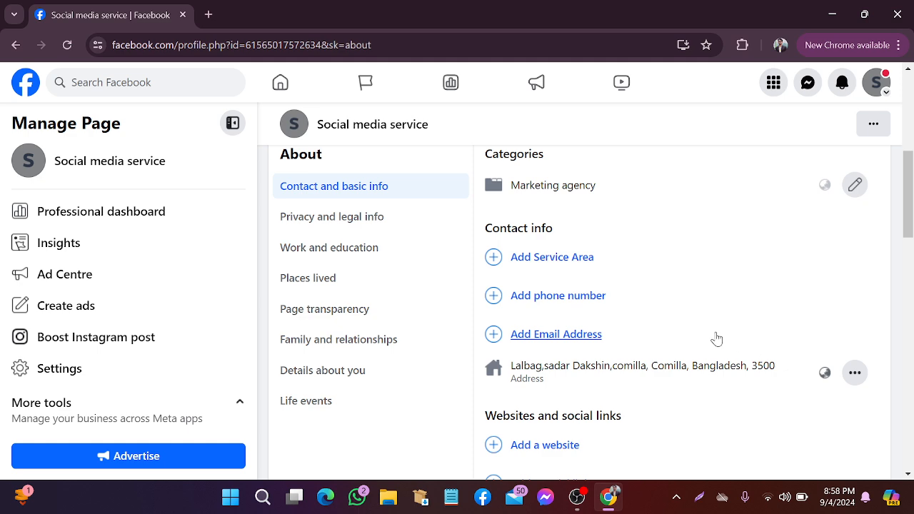
{"action": "scroll", "coordinate": [621, 312], "scroll_direction": "up", "scroll_amount": 1}
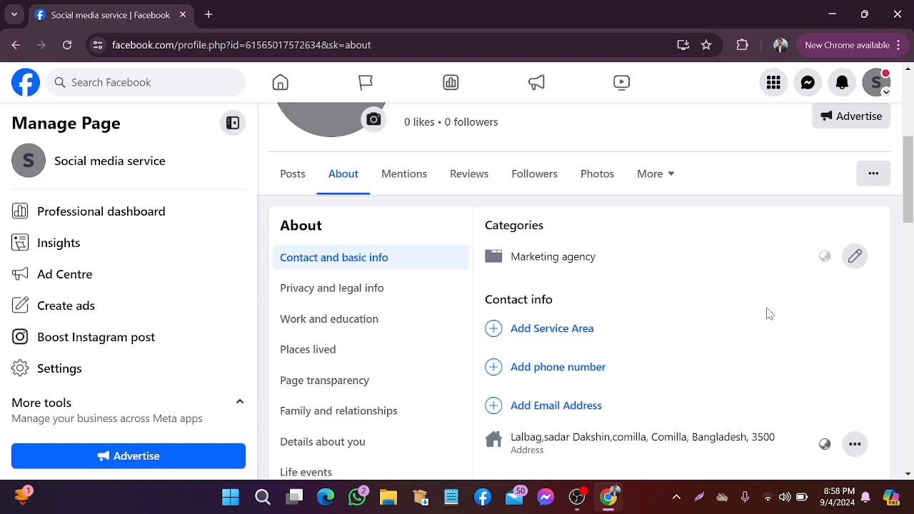
Search 'Co', choose Comilla, Chittagong Division, Bangladesh as service area, and save
{"action": "left_click", "coordinate": [553, 328]}
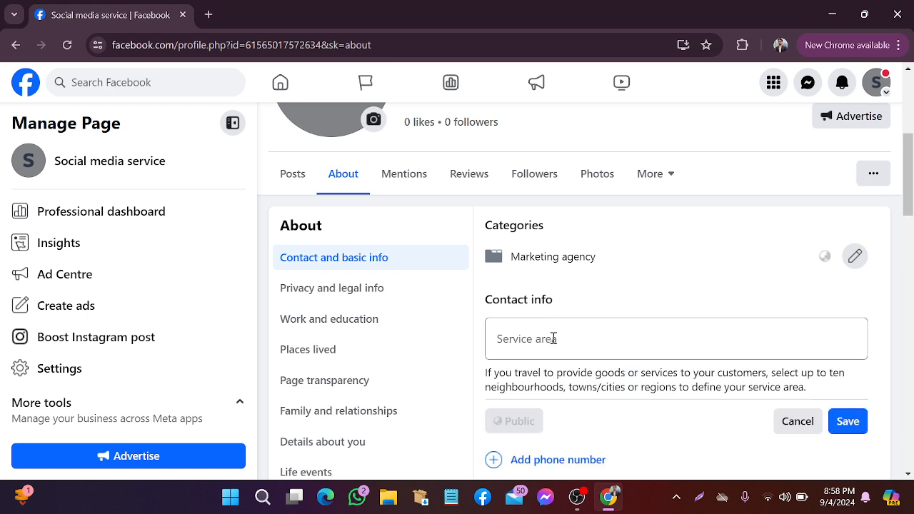
{"action": "left_click", "coordinate": [554, 339]}
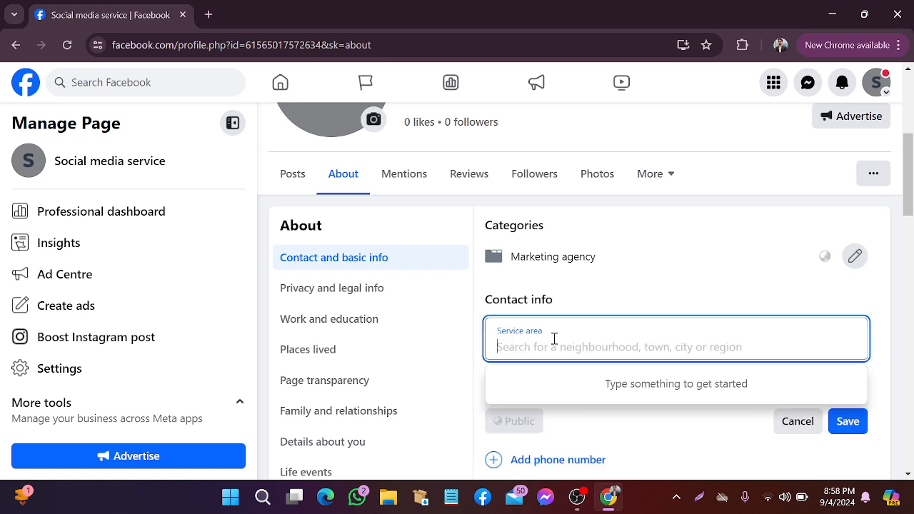
{"action": "type", "text": "Comilla"}
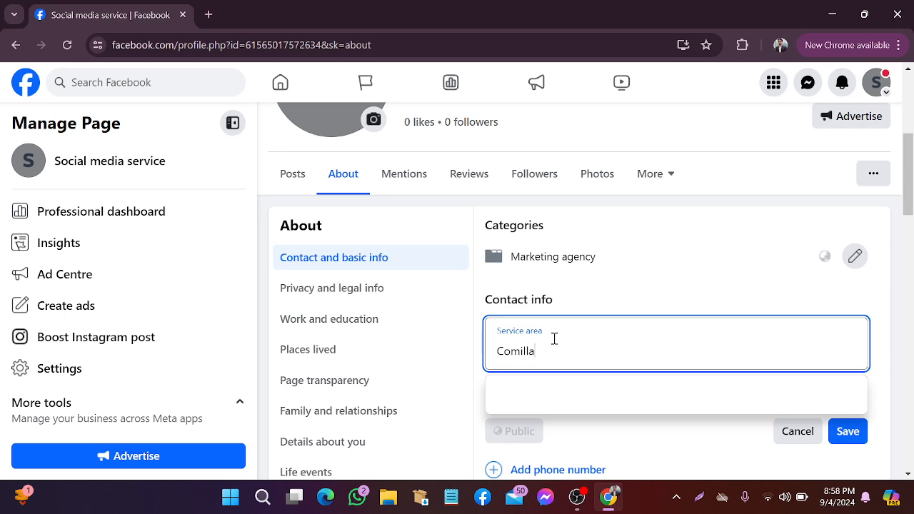
{"action": "left_click", "coordinate": [569, 397]}
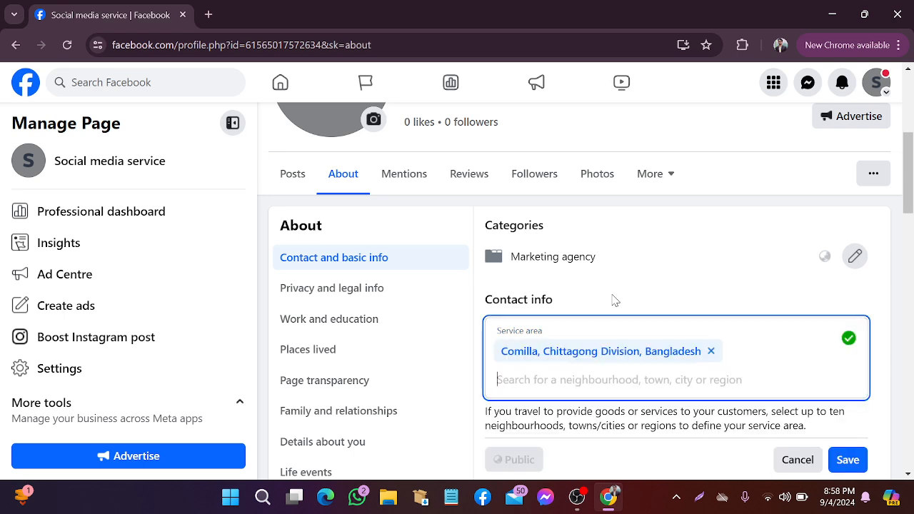
{"action": "scroll", "coordinate": [714, 260], "scroll_direction": "down", "scroll_amount": 2}
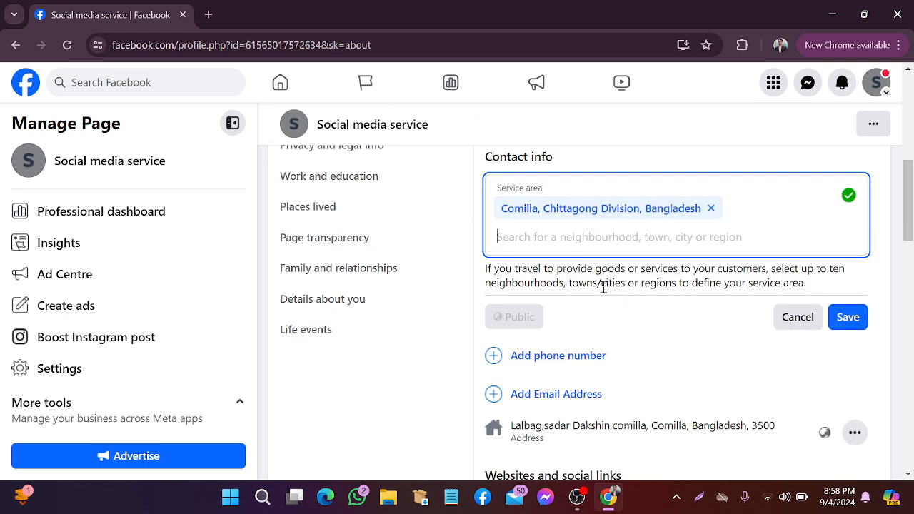
{"action": "scroll", "coordinate": [603, 288], "scroll_direction": "up", "scroll_amount": 1}
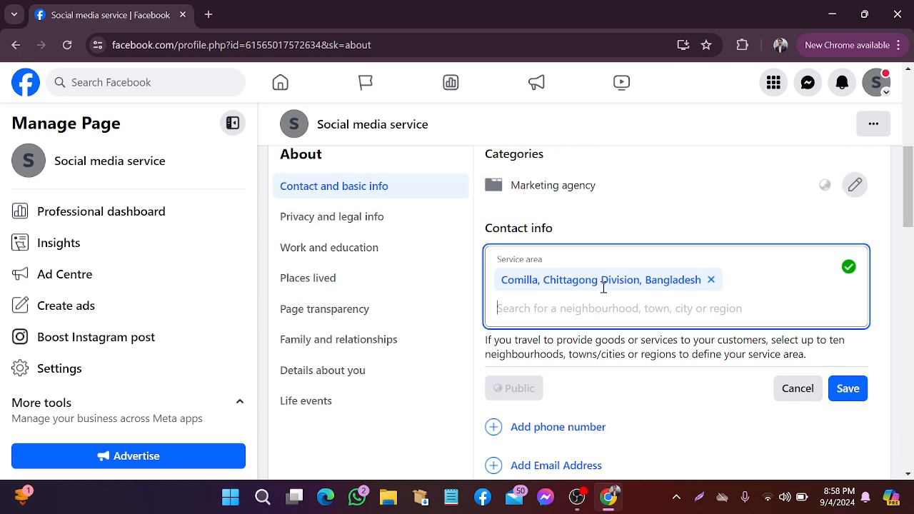
{"action": "scroll", "coordinate": [603, 288], "scroll_direction": "down", "scroll_amount": 2}
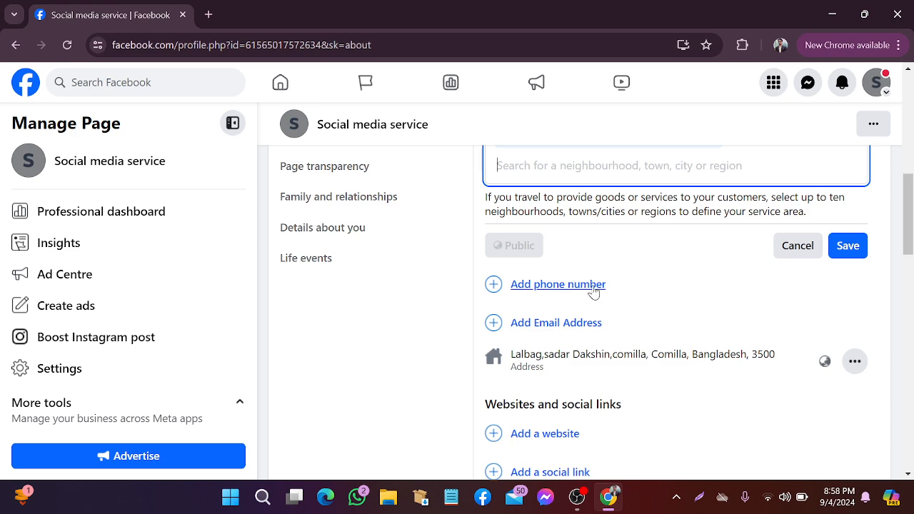
{"action": "scroll", "coordinate": [598, 298], "scroll_direction": "up", "scroll_amount": 2}
{"action": "left_click", "coordinate": [851, 394]}
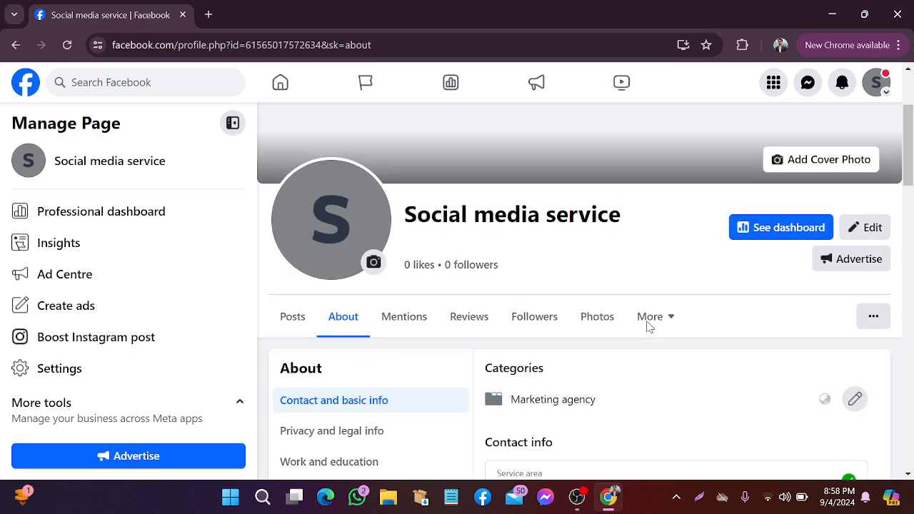
{"action": "scroll", "coordinate": [651, 323], "scroll_direction": "down", "scroll_amount": 5}
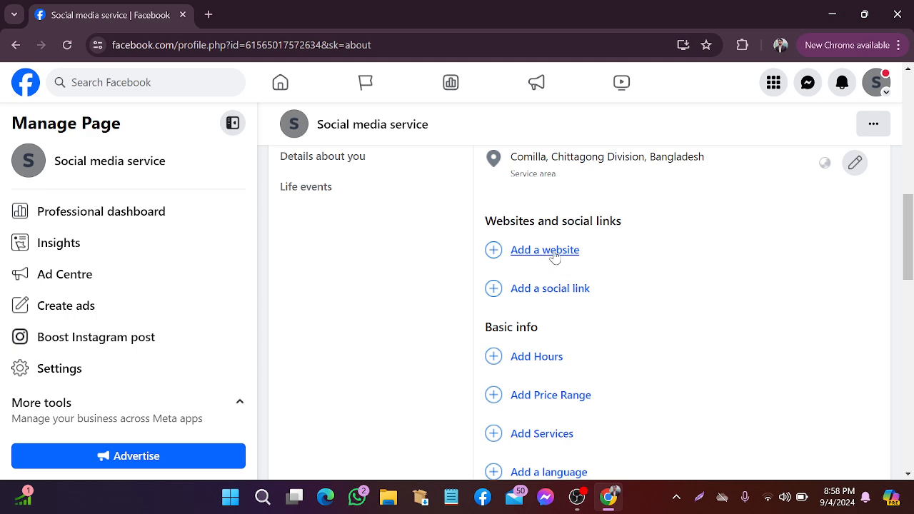
{"action": "left_click", "coordinate": [556, 254]}
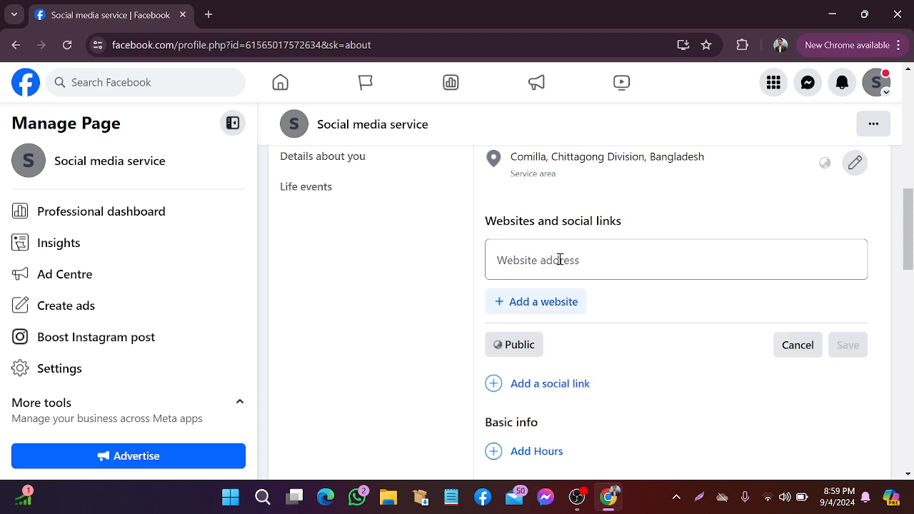
Place the cursor in the empty Website address field
{"action": "left_click", "coordinate": [560, 260]}
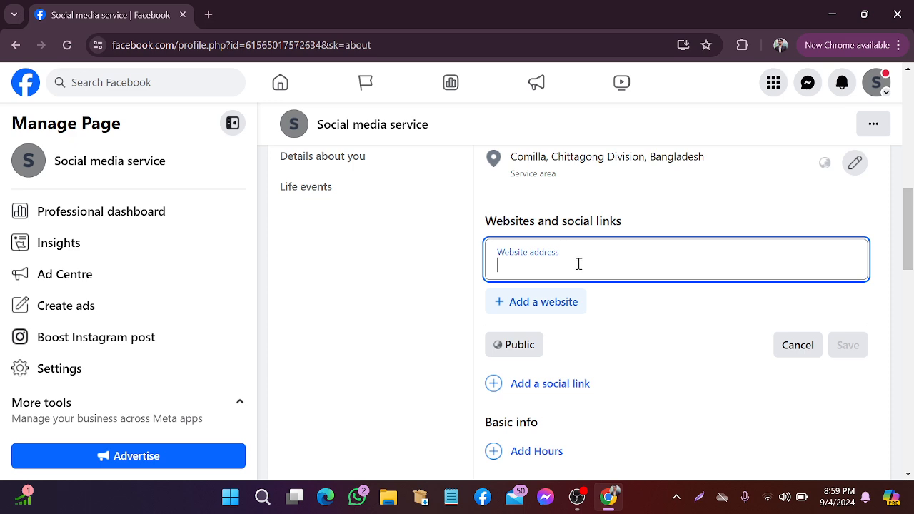
Search Google for Expert IT Park in a new tab and open expertitpark.com
{"action": "left_click", "coordinate": [201, 20]}
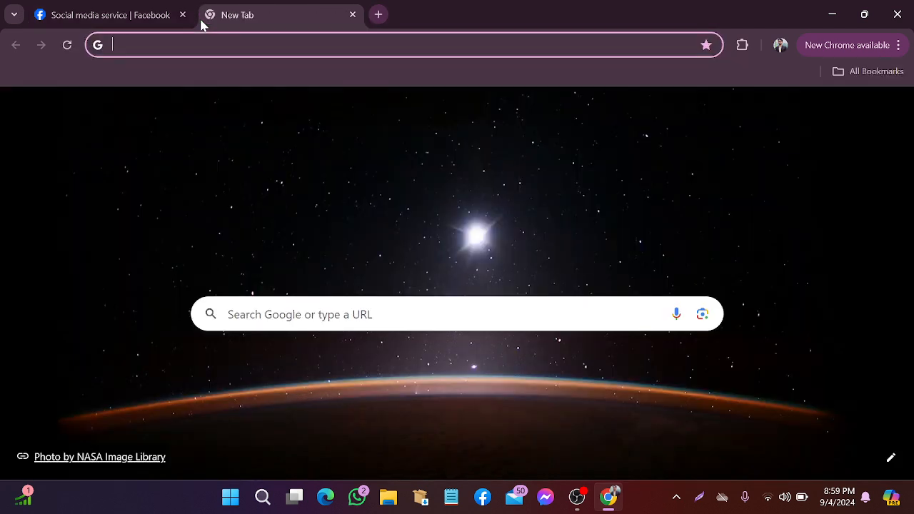
{"action": "left_click", "coordinate": [272, 307]}
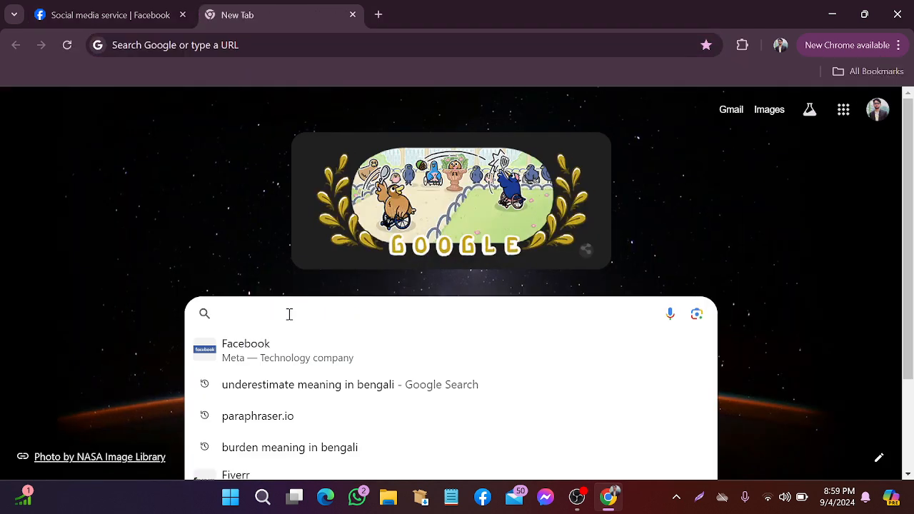
{"action": "type", "text": "Ed"}
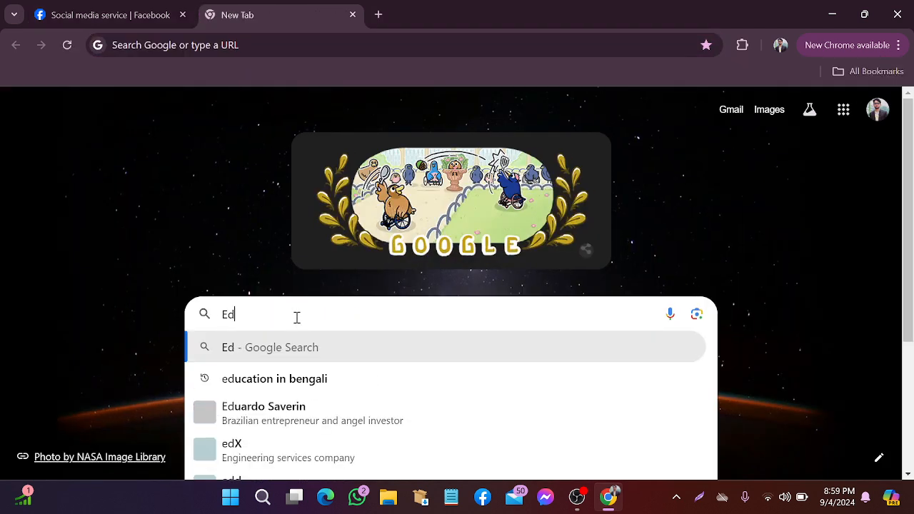
{"action": "key", "text": "BackSpace"}
{"action": "type", "text": "xpert"}
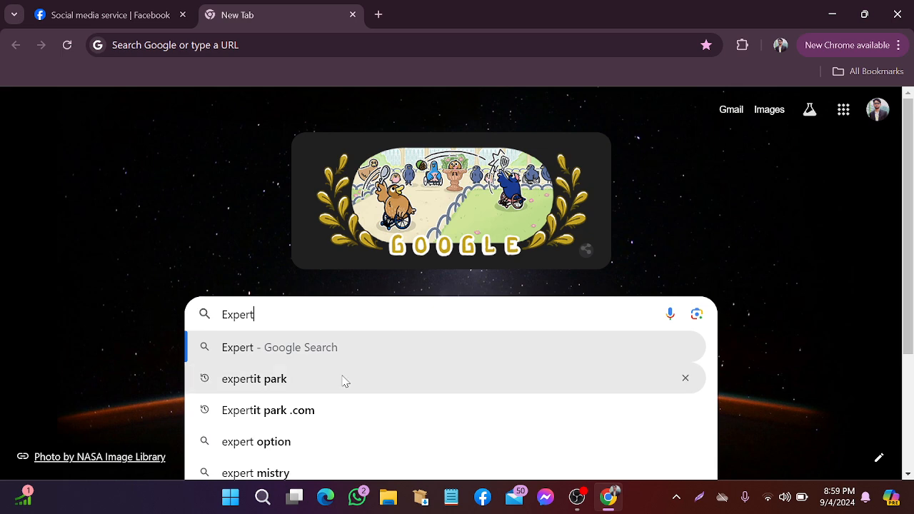
{"action": "left_click", "coordinate": [343, 380]}
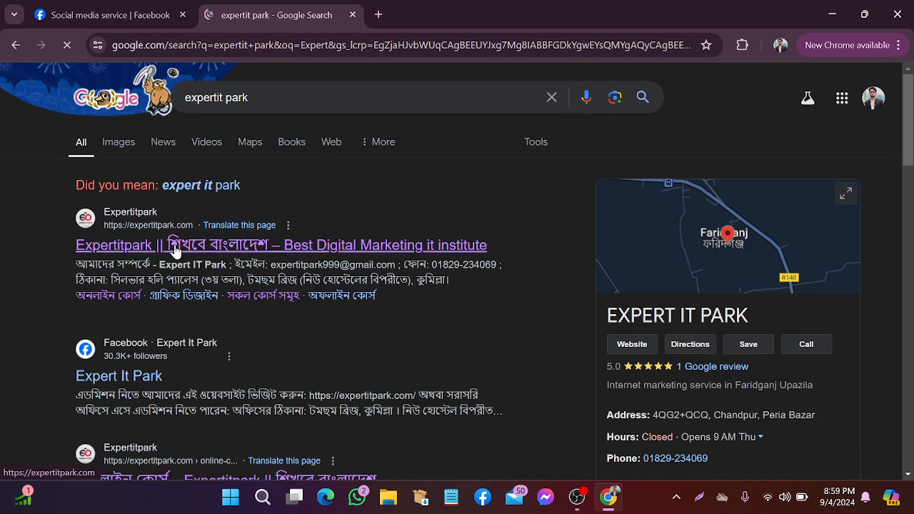
{"action": "left_click", "coordinate": [143, 247]}
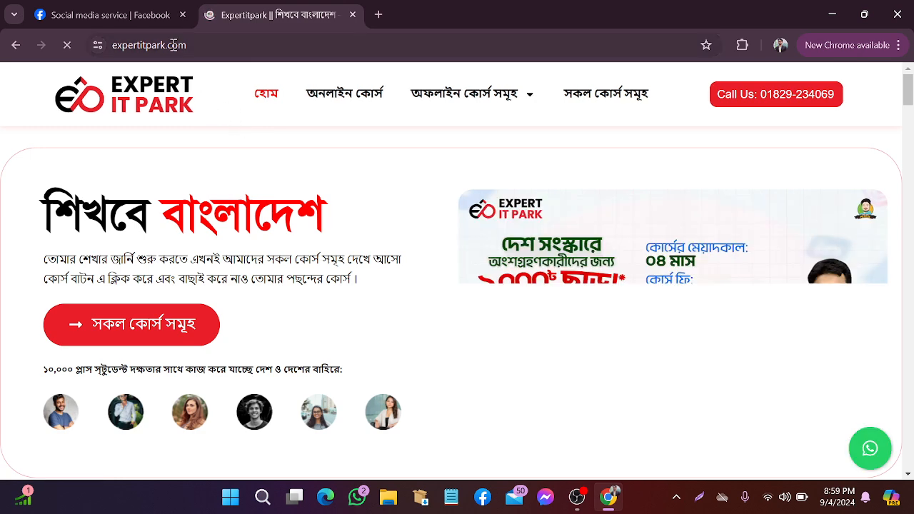
Copy the expertitpark.com address and return to the Facebook tab
{"action": "left_click_drag", "start_coordinate": [187, 45], "coordinate": [118, 45]}
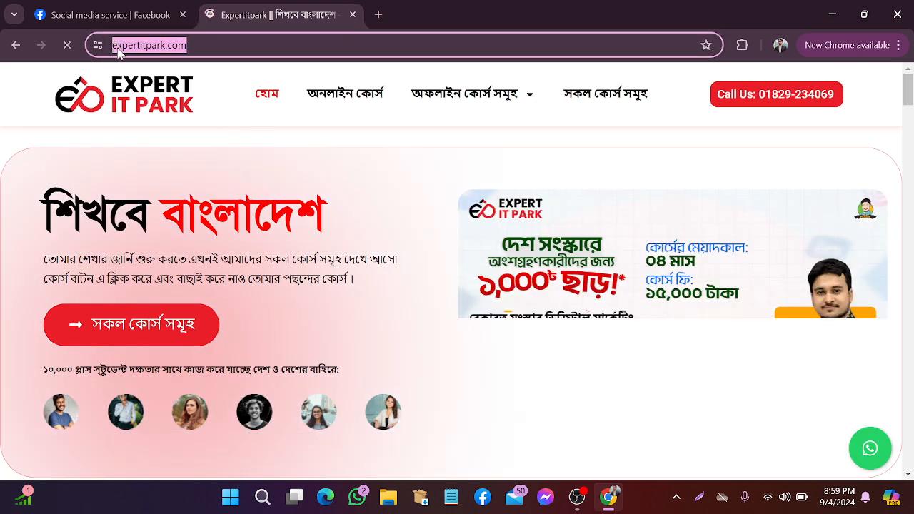
{"action": "right_click", "coordinate": [119, 47]}
{"action": "left_click", "coordinate": [195, 188]}
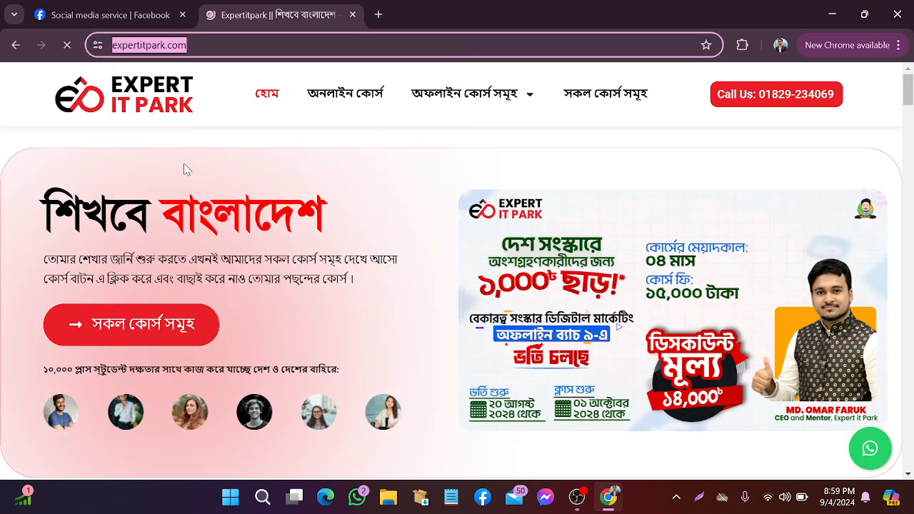
{"action": "key", "text": "ctrl+shift+Tab"}
{"action": "right_click", "coordinate": [548, 271]}
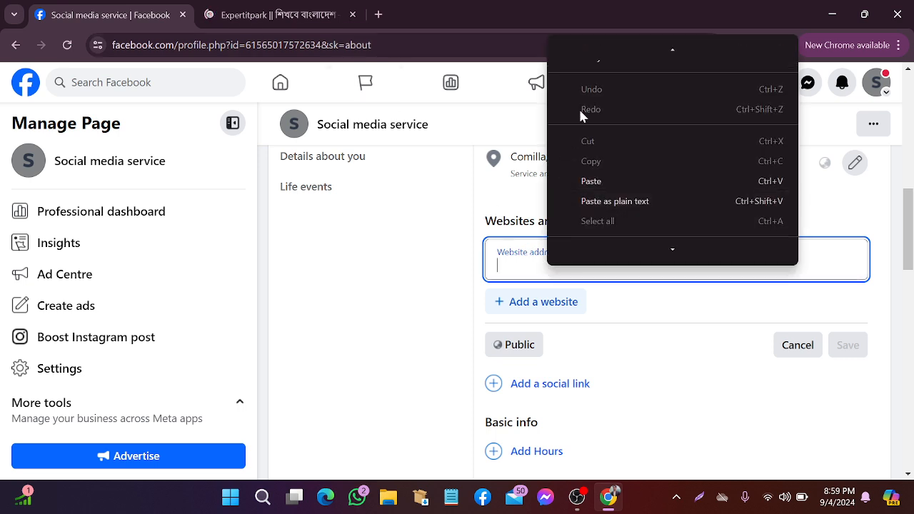
{"action": "left_click", "coordinate": [604, 179]}
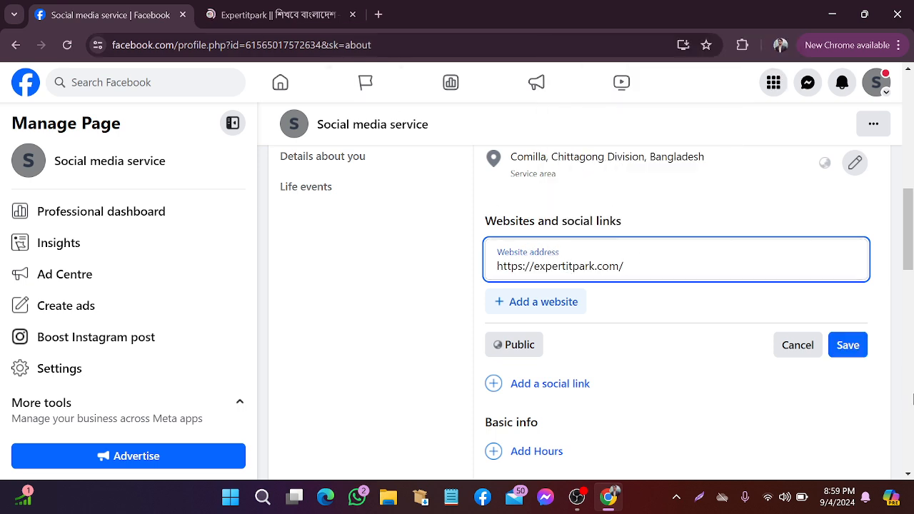
{"action": "left_click", "coordinate": [849, 347]}
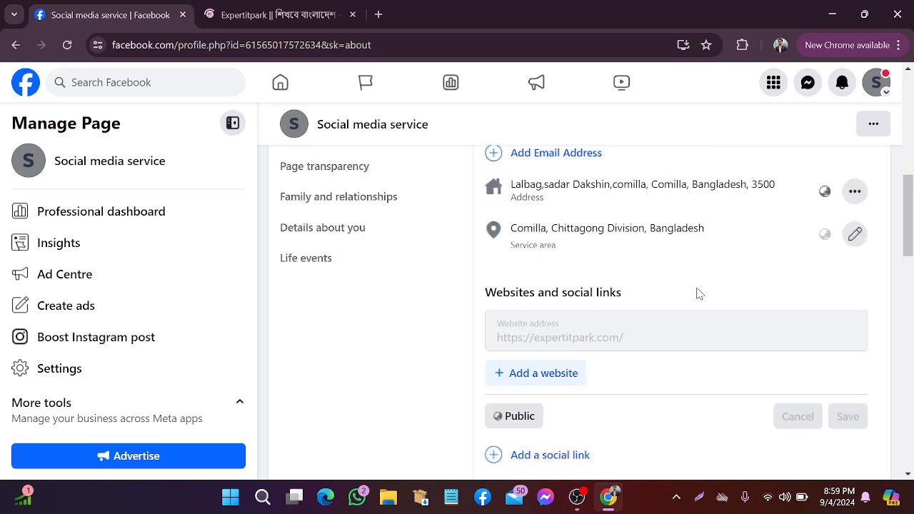
{"action": "scroll", "coordinate": [672, 336], "scroll_direction": "down", "scroll_amount": 1}
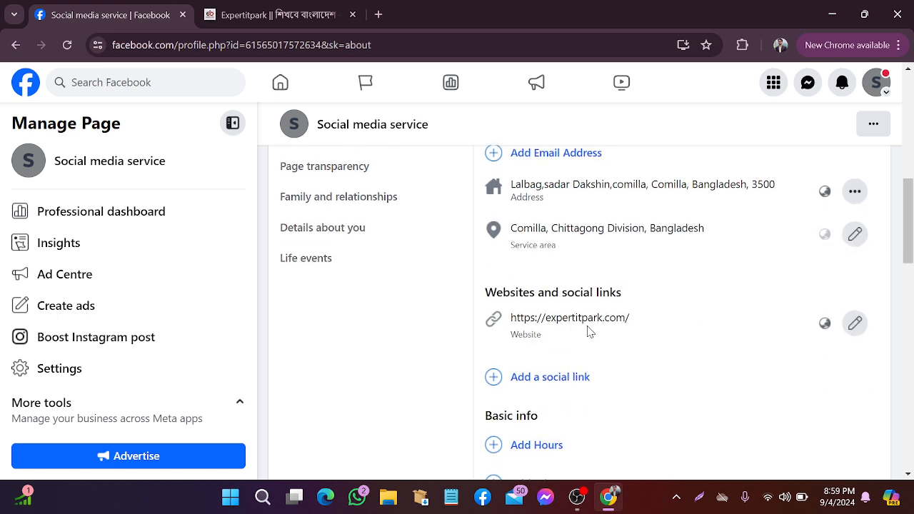
{"action": "scroll", "coordinate": [591, 330], "scroll_direction": "up", "scroll_amount": 3}
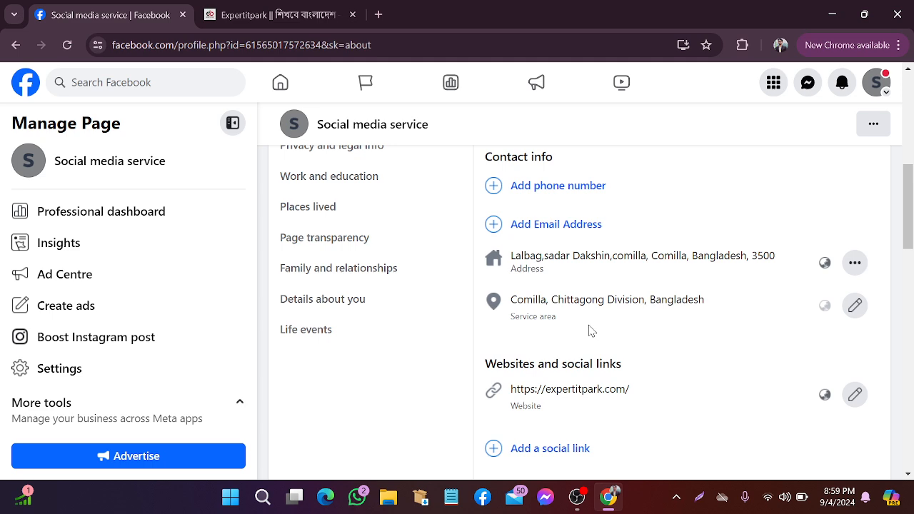
{"action": "scroll", "coordinate": [589, 325], "scroll_direction": "down", "scroll_amount": 1}
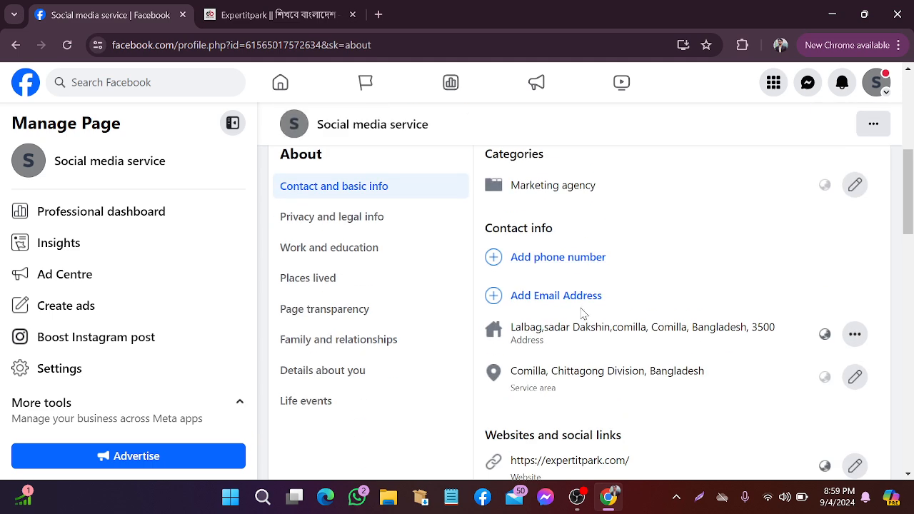
{"action": "left_click", "coordinate": [525, 265]}
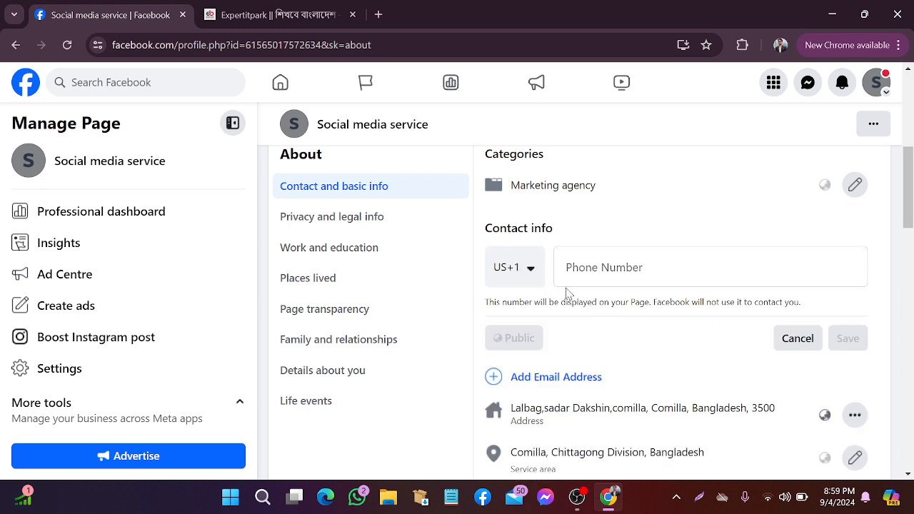
Enter the Page's mobile number with Bangladesh's +880 country code and save it
{"action": "left_click", "coordinate": [598, 267]}
{"action": "left_click", "coordinate": [530, 271]}
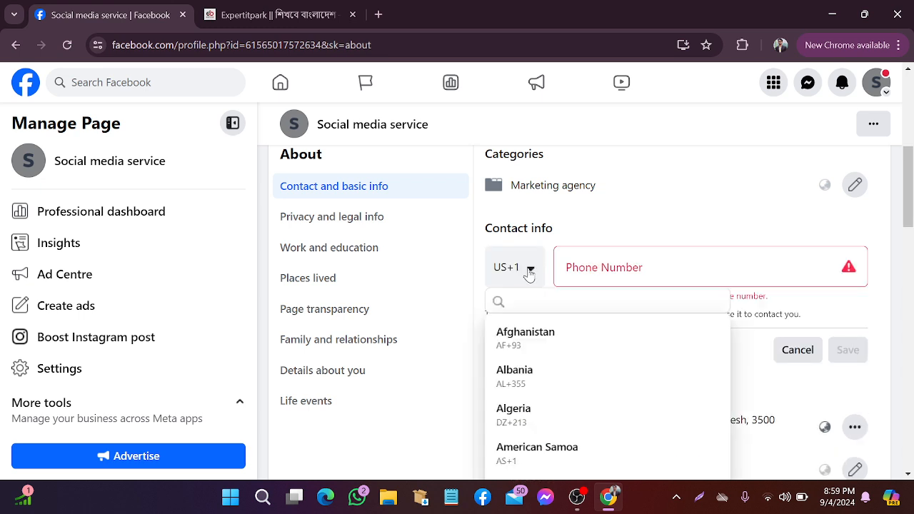
{"action": "left_click", "coordinate": [609, 273]}
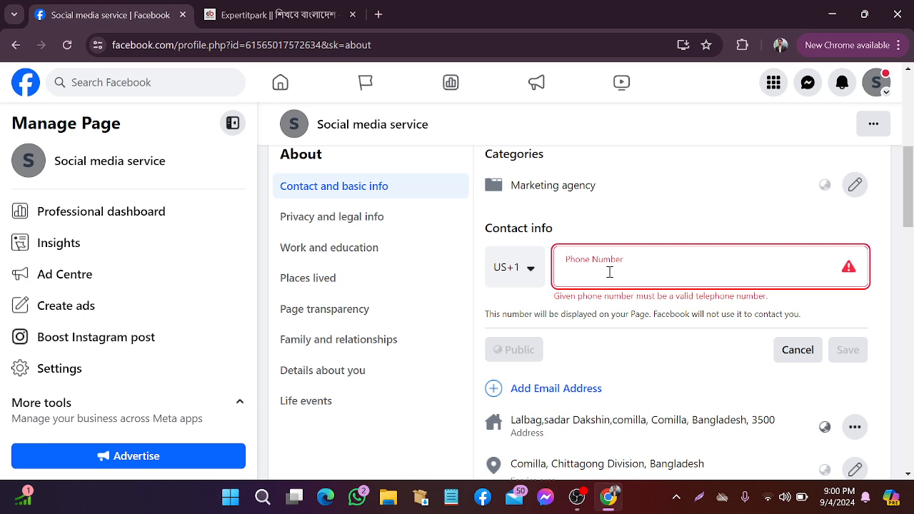
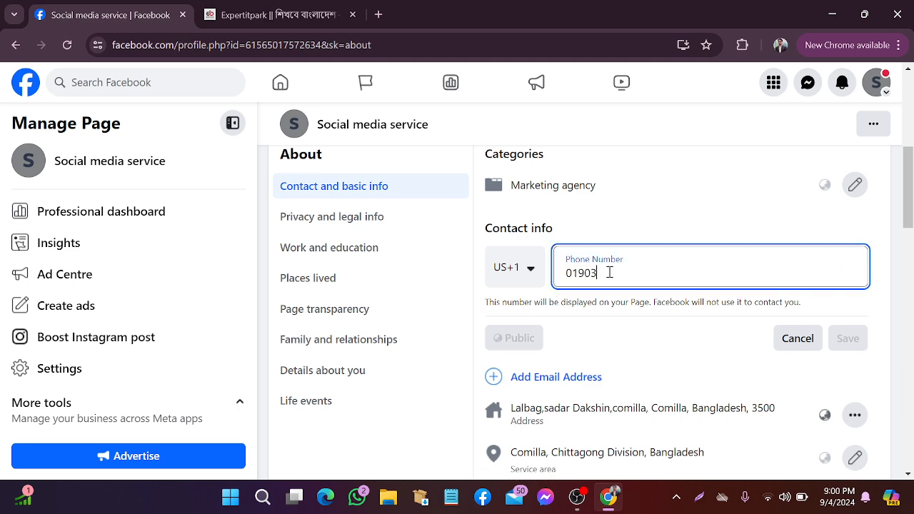
{"action": "scroll", "coordinate": [725, 264], "scroll_direction": "down", "scroll_amount": 1}
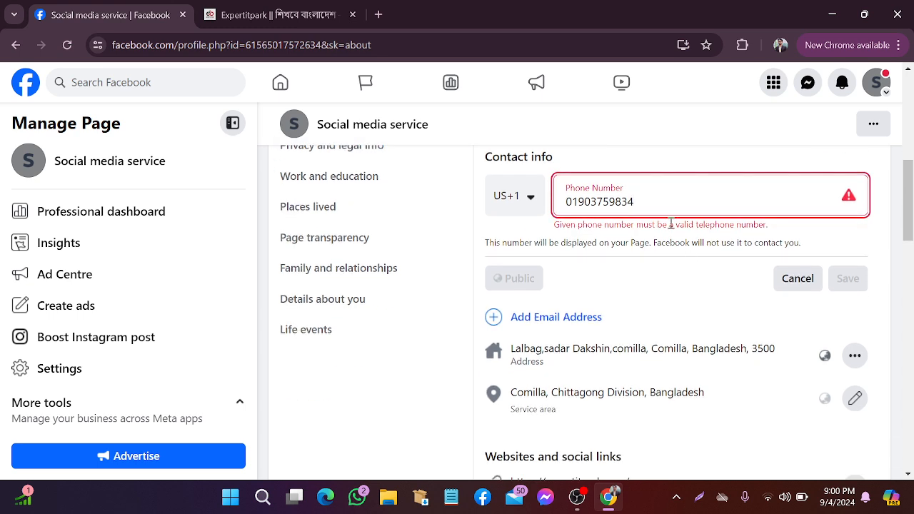
{"action": "left_click", "coordinate": [531, 198]}
{"action": "scroll", "coordinate": [561, 293], "scroll_direction": "down", "scroll_amount": 2}
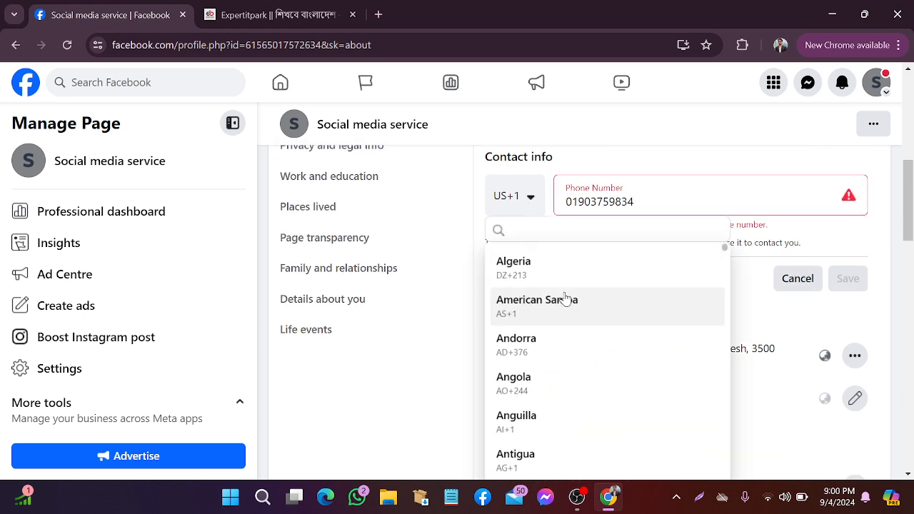
{"action": "scroll", "coordinate": [564, 299], "scroll_direction": "down", "scroll_amount": 4}
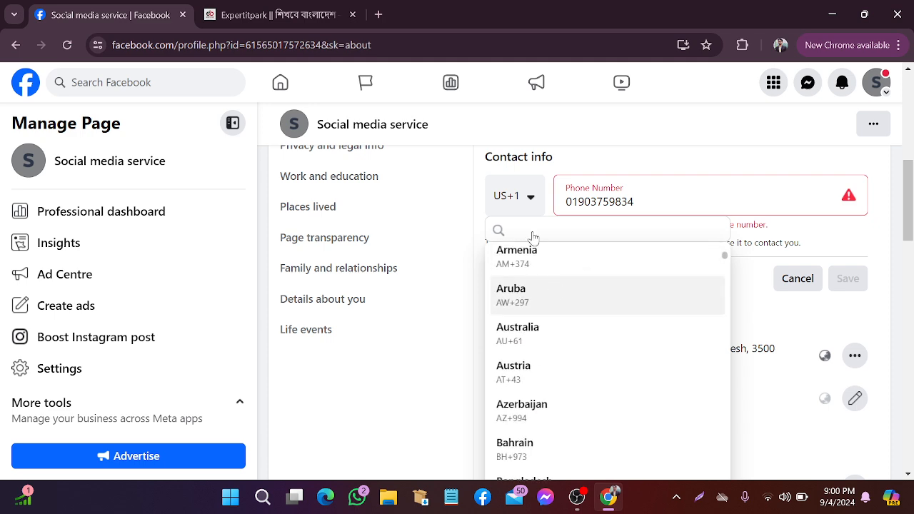
{"action": "scroll", "coordinate": [563, 306], "scroll_direction": "down", "scroll_amount": 2}
{"action": "scroll", "coordinate": [563, 305], "scroll_direction": "up", "scroll_amount": 2}
{"action": "scroll", "coordinate": [565, 306], "scroll_direction": "down", "scroll_amount": 2}
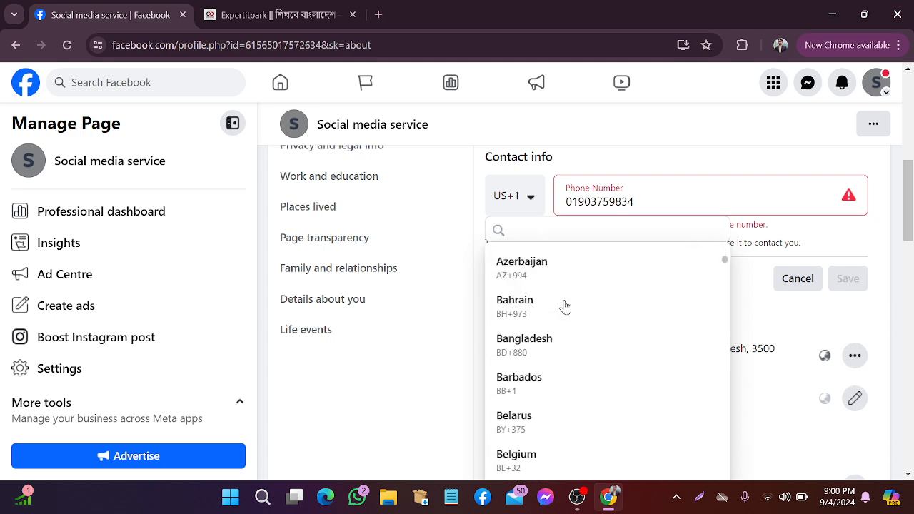
{"action": "left_click", "coordinate": [568, 346]}
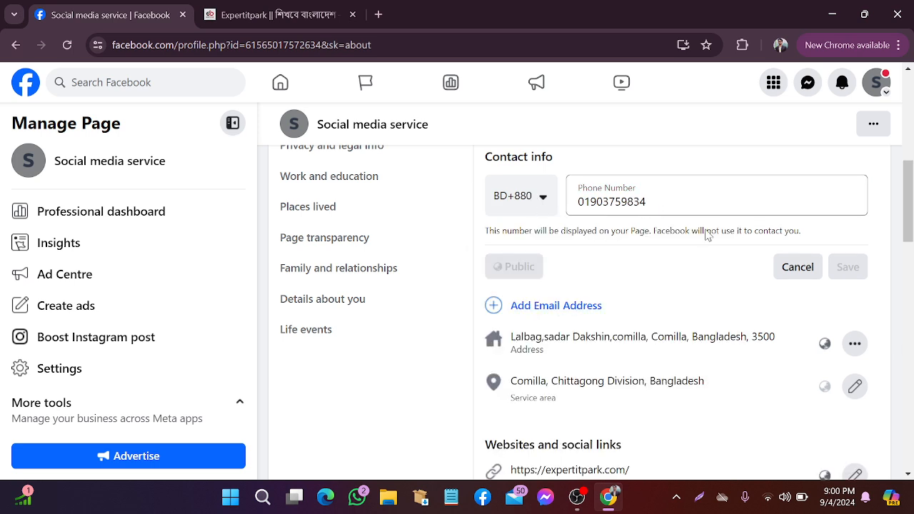
{"action": "left_click", "coordinate": [848, 266]}
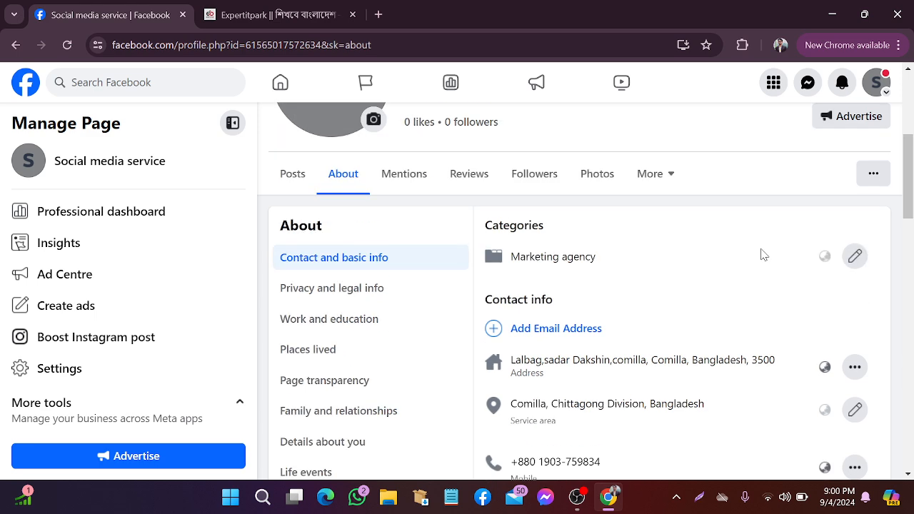
Open a new email entry and capture the contact info form with Lightshot, then dismiss it
{"action": "left_click", "coordinate": [586, 187]}
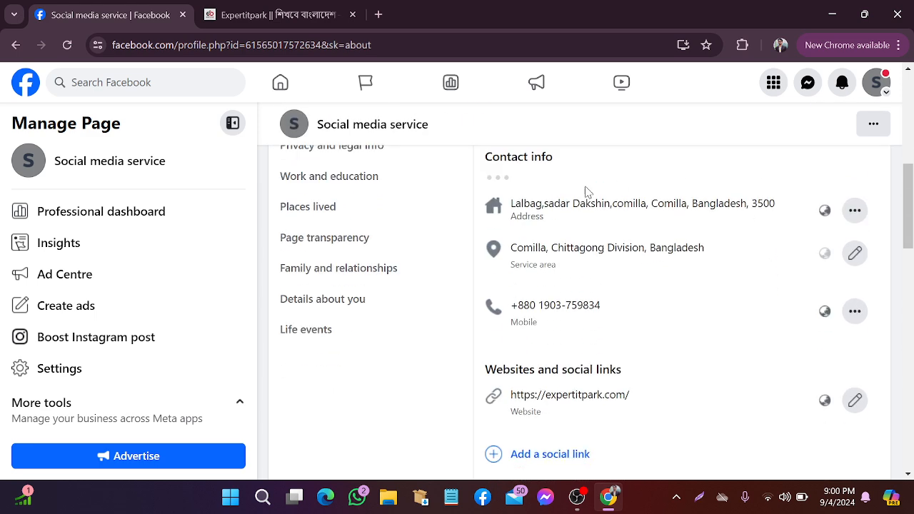
{"action": "left_click", "coordinate": [588, 195]}
{"action": "scroll", "coordinate": [588, 195], "scroll_direction": "up", "scroll_amount": 1}
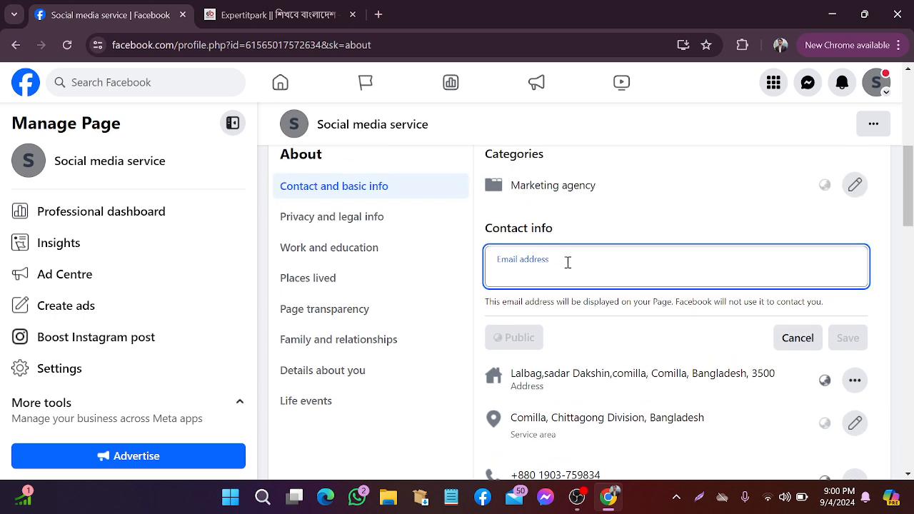
{"action": "left_click", "coordinate": [706, 503]}
{"action": "left_click_drag", "start_coordinate": [427, 182], "coordinate": [861, 340]}
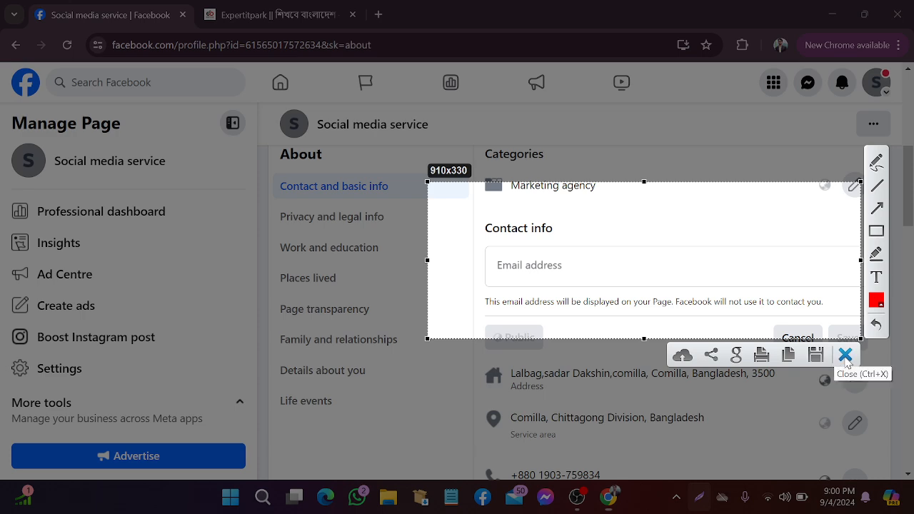
{"action": "left_click", "coordinate": [845, 355]}
Enter the Page's contact email address and save it
{"action": "left_click", "coordinate": [568, 273]}
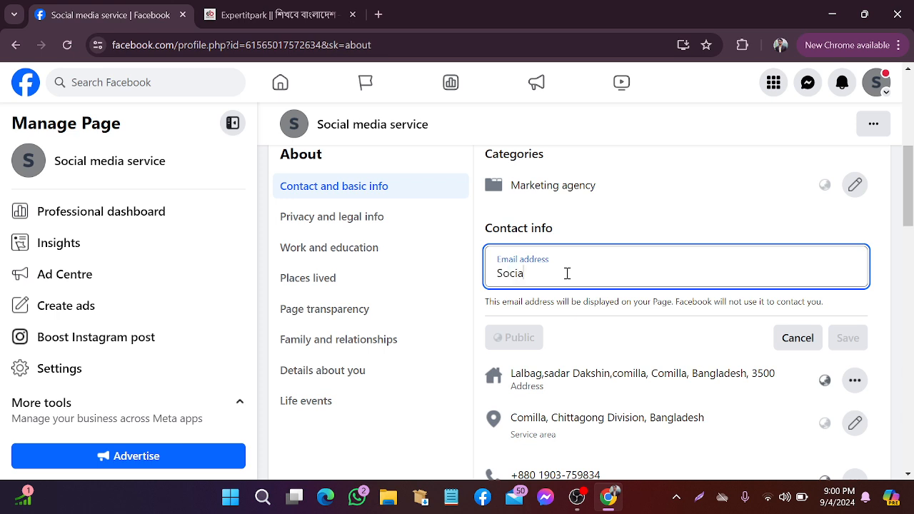
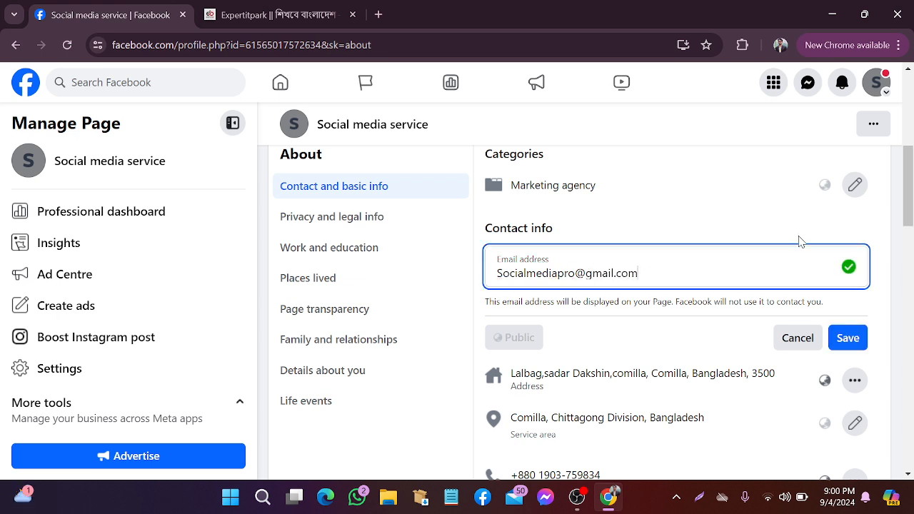
{"action": "scroll", "coordinate": [822, 222], "scroll_direction": "down", "scroll_amount": 2}
{"action": "left_click", "coordinate": [847, 197]}
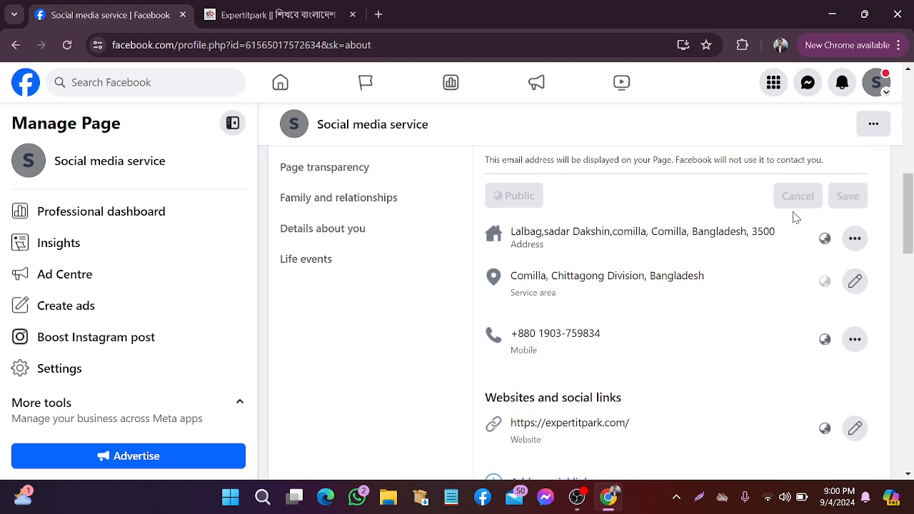
Take a screen capture around Add a social link and dismiss it
{"action": "scroll", "coordinate": [675, 218], "scroll_direction": "down", "scroll_amount": 4}
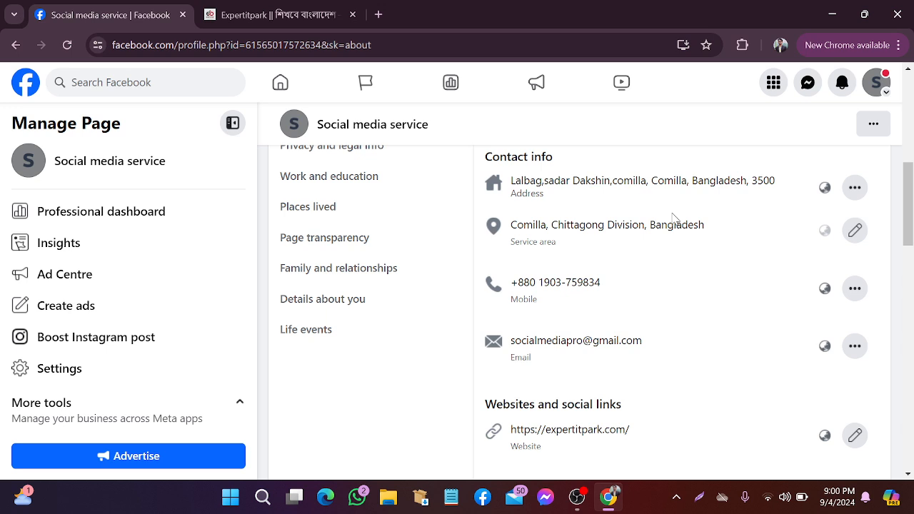
{"action": "scroll", "coordinate": [665, 219], "scroll_direction": "down", "scroll_amount": 1}
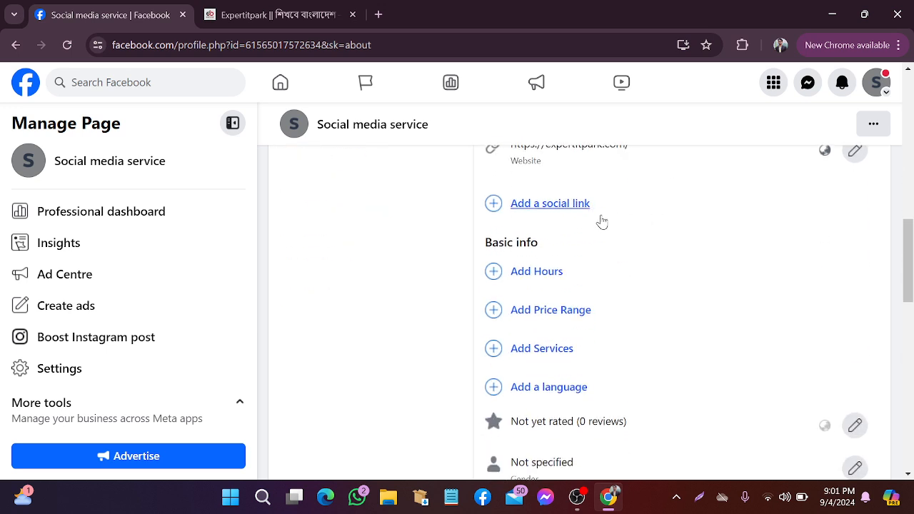
{"action": "left_click", "coordinate": [700, 506]}
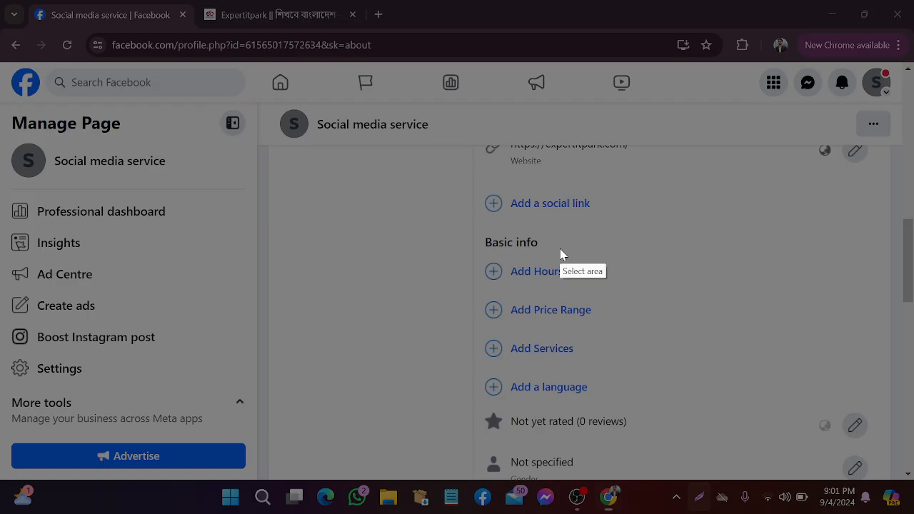
{"action": "left_click_drag", "start_coordinate": [449, 178], "coordinate": [641, 224]}
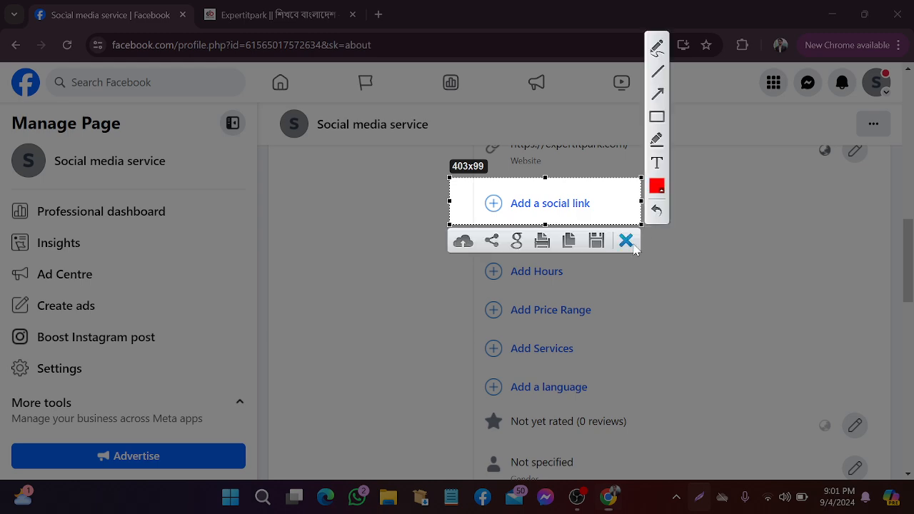
{"action": "left_click", "coordinate": [626, 240]}
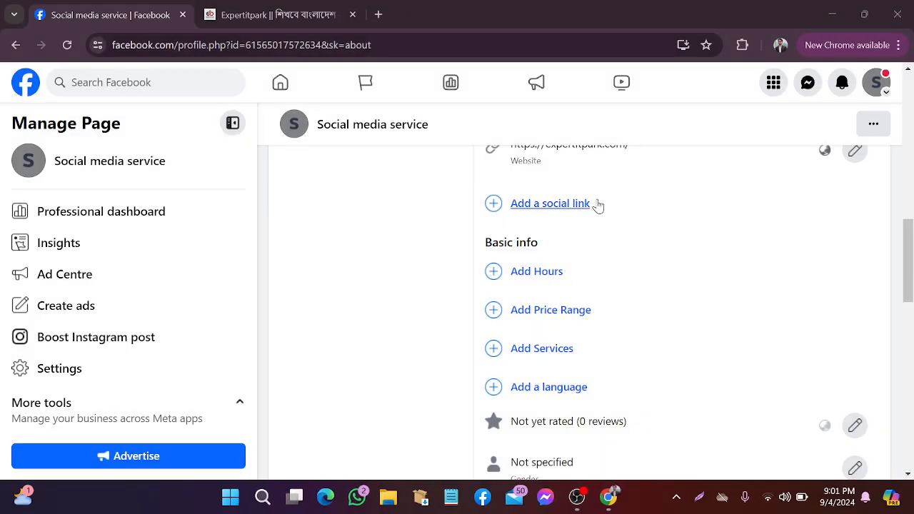
Add a new social link entry with Instagram as its platform, ready for the username
{"action": "left_click", "coordinate": [557, 207]}
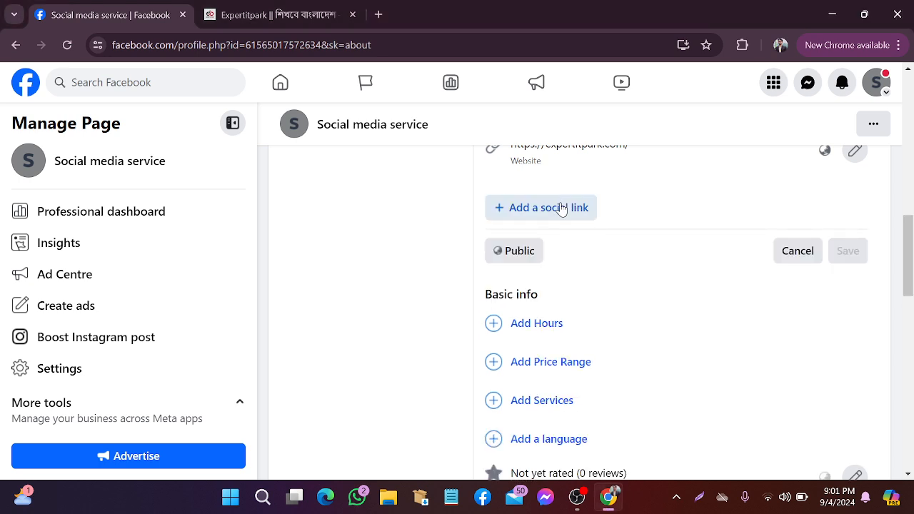
{"action": "scroll", "coordinate": [606, 283], "scroll_direction": "up", "scroll_amount": 1}
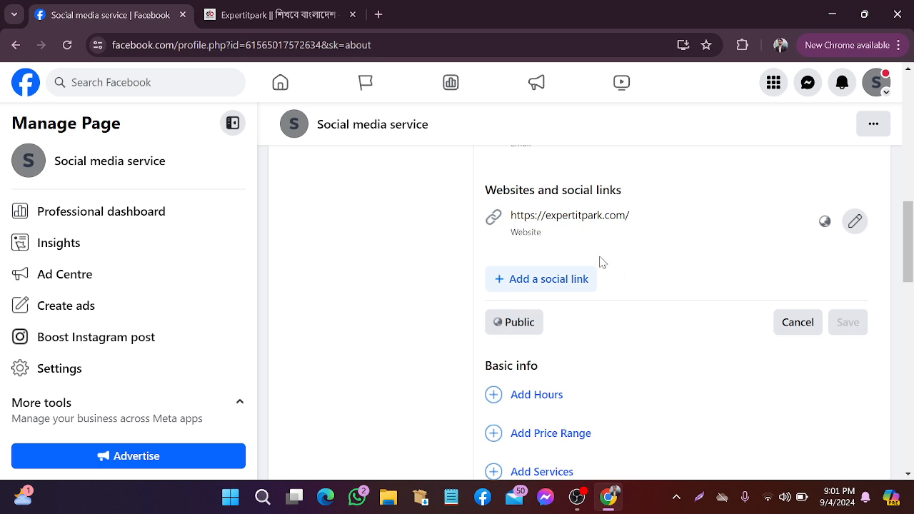
{"action": "left_click", "coordinate": [550, 281]}
{"action": "scroll", "coordinate": [689, 278], "scroll_direction": "down", "scroll_amount": 1}
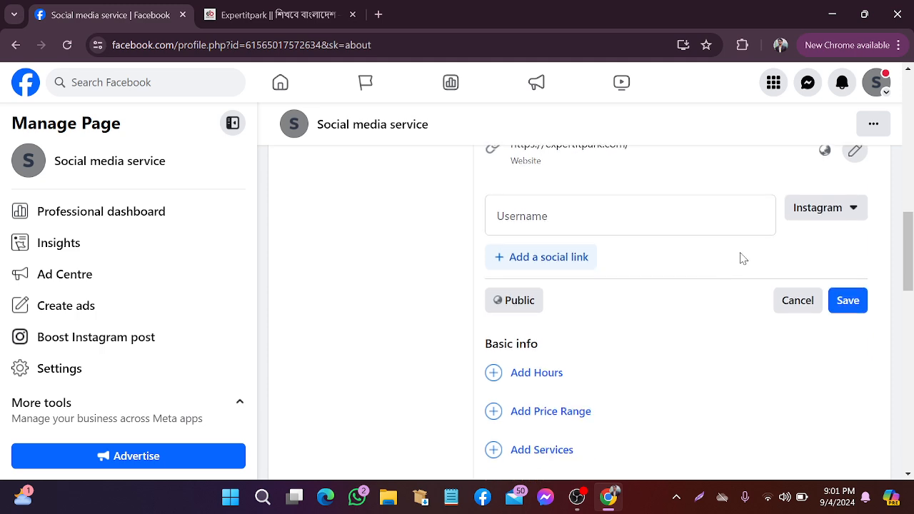
{"action": "left_click", "coordinate": [860, 223]}
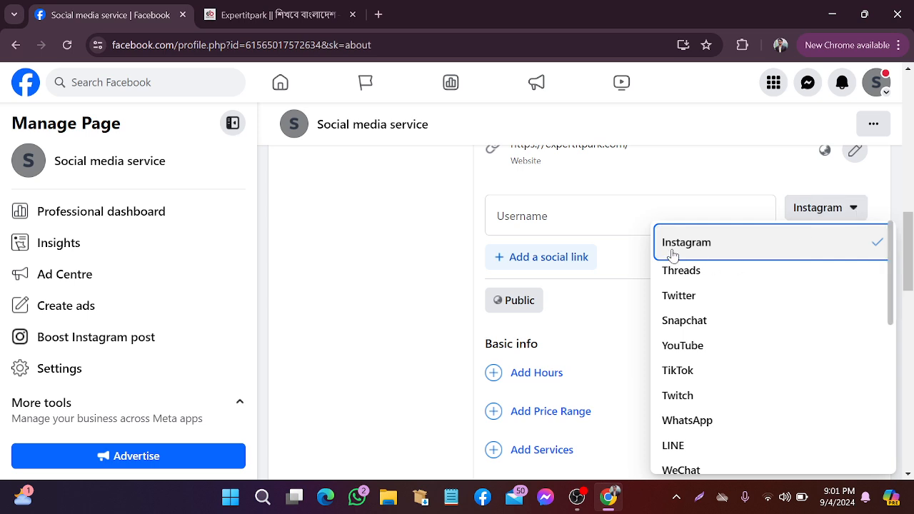
{"action": "scroll", "coordinate": [704, 300], "scroll_direction": "down", "scroll_amount": 1}
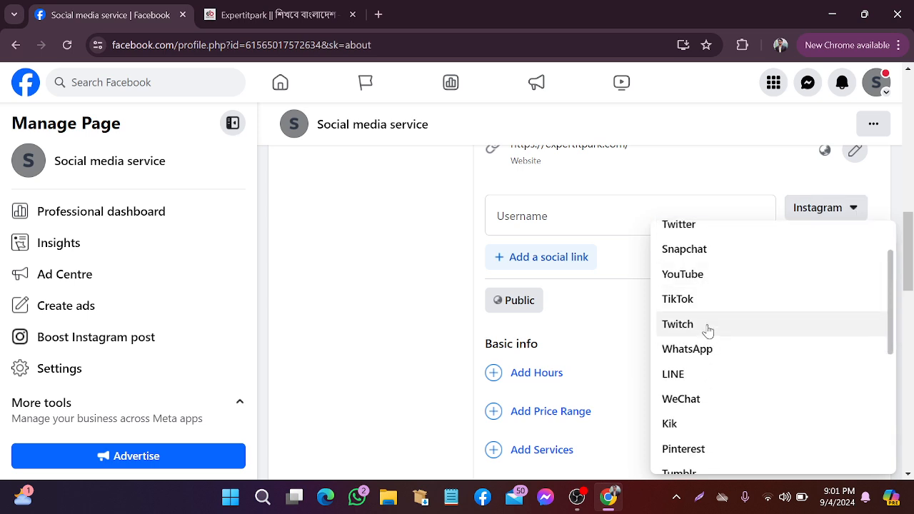
{"action": "scroll", "coordinate": [732, 340], "scroll_direction": "down", "scroll_amount": 3}
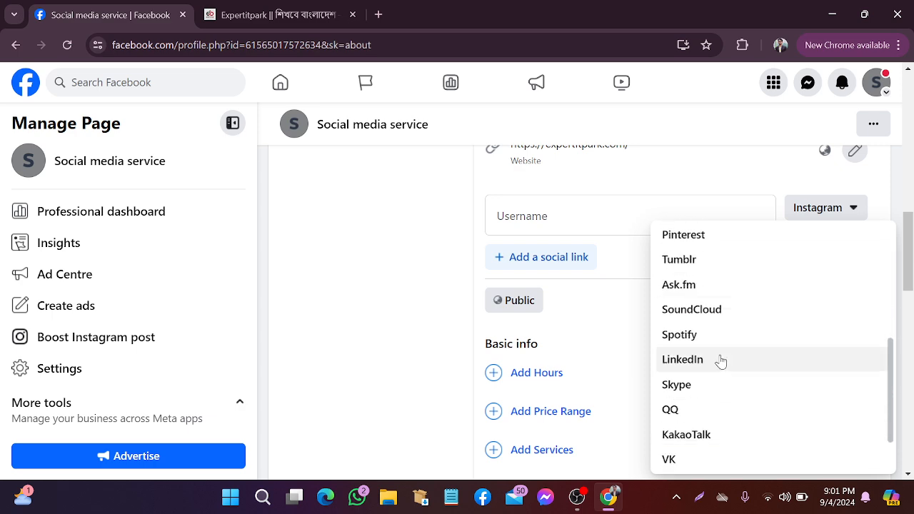
{"action": "scroll", "coordinate": [722, 353], "scroll_direction": "down", "scroll_amount": 1}
{"action": "scroll", "coordinate": [725, 349], "scroll_direction": "up", "scroll_amount": 5}
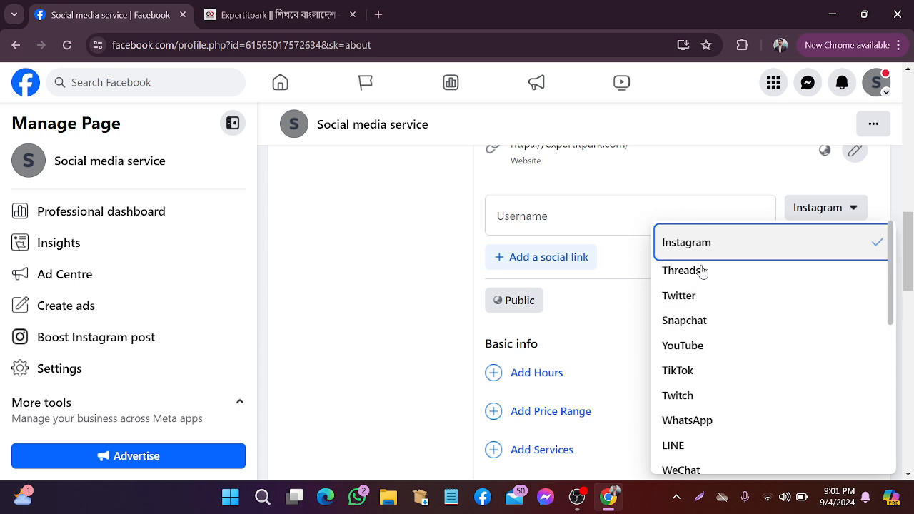
{"action": "left_click", "coordinate": [663, 215]}
{"action": "left_click", "coordinate": [557, 216]}
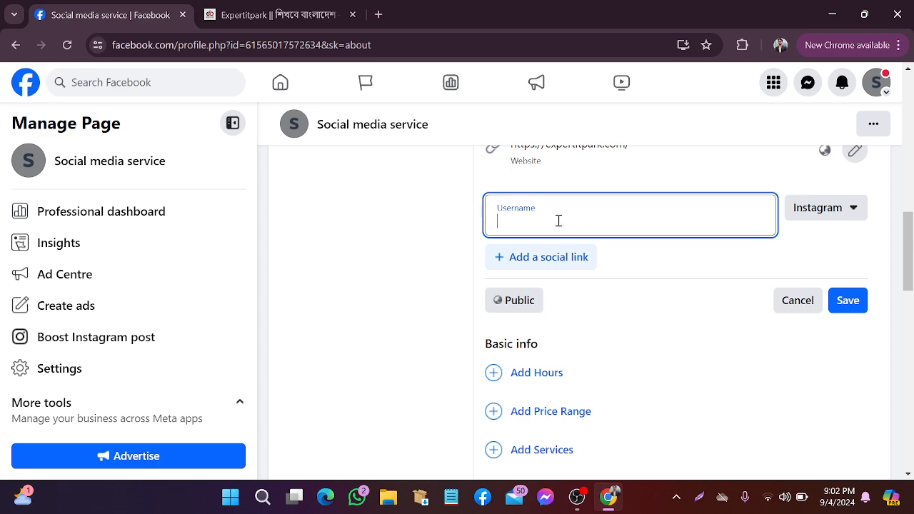
In a new tab, search Google for 'instagram' and open the Instagram website
{"action": "left_click", "coordinate": [377, 15]}
{"action": "left_click", "coordinate": [302, 316]}
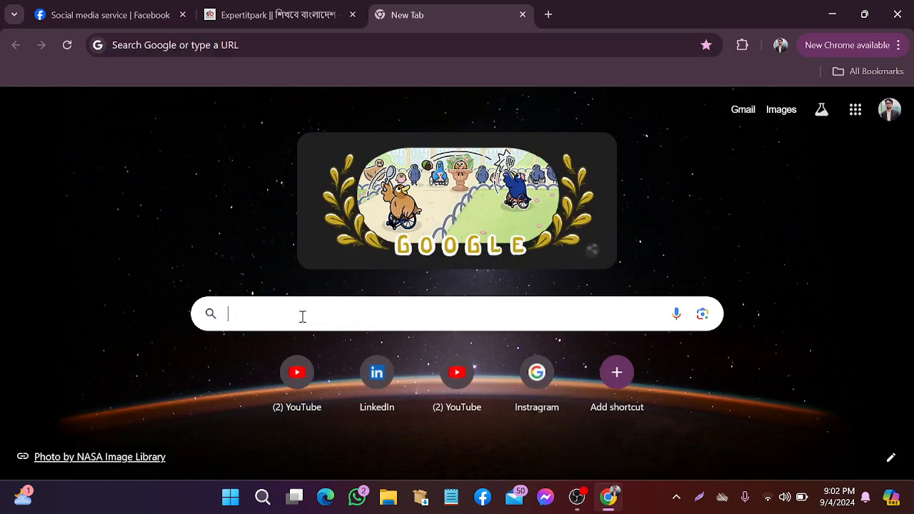
{"action": "type", "text": "ins"}
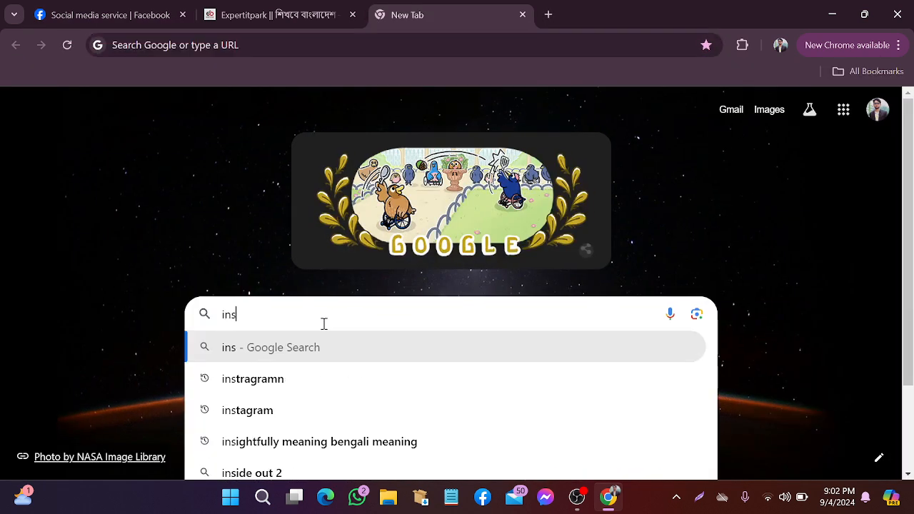
{"action": "type", "text": "tagram"}
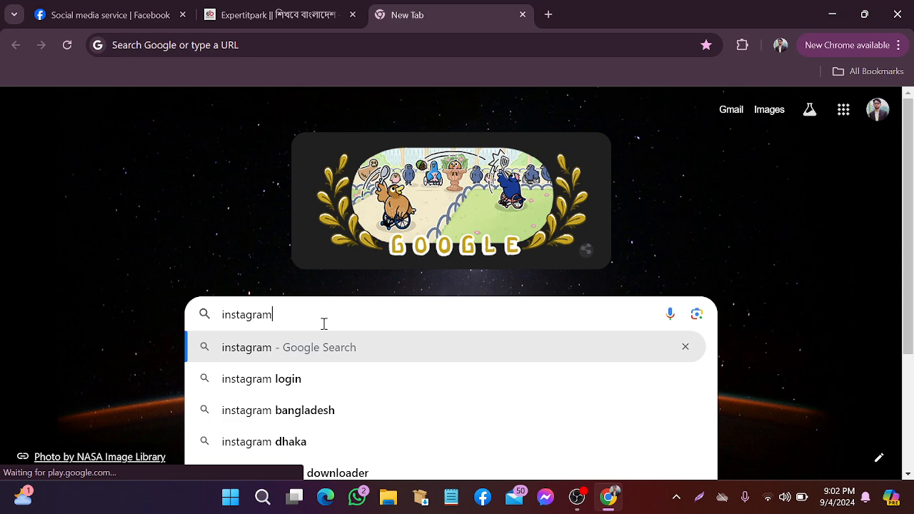
{"action": "left_click", "coordinate": [236, 361]}
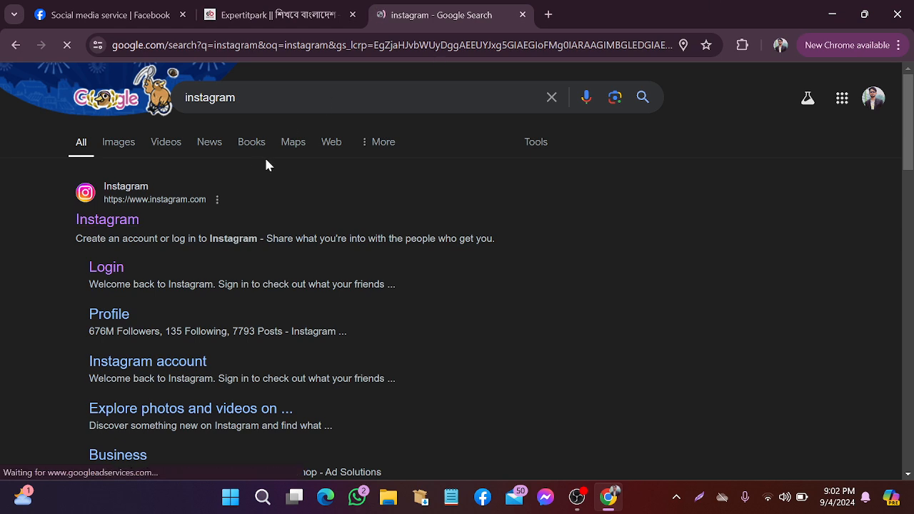
{"action": "left_click", "coordinate": [187, 220]}
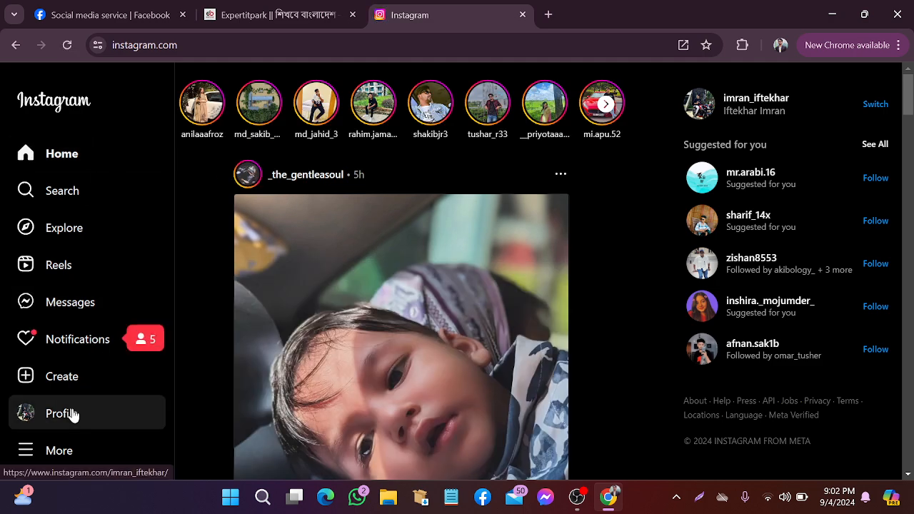
Open the Instagram account's profile page and snip the area showing its web address
{"action": "left_click", "coordinate": [72, 414]}
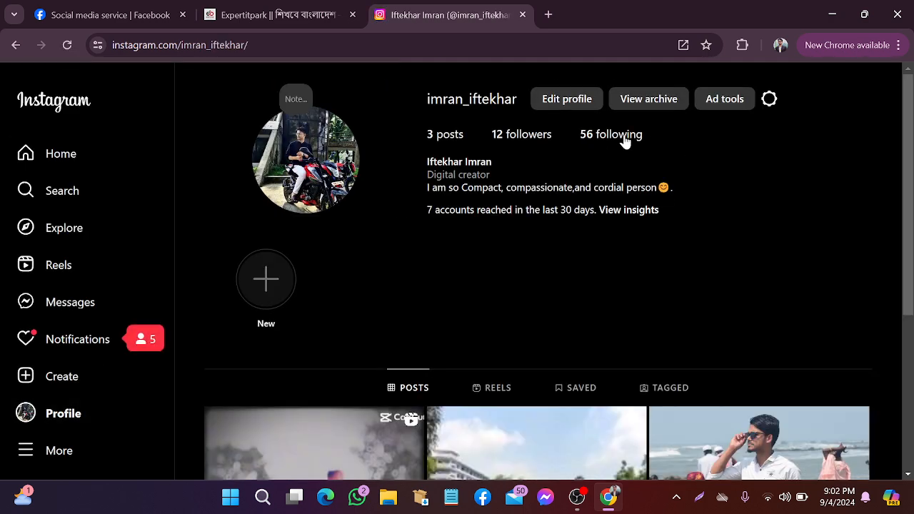
{"action": "left_click", "coordinate": [700, 497]}
{"action": "left_click_drag", "start_coordinate": [53, 21], "coordinate": [291, 75]}
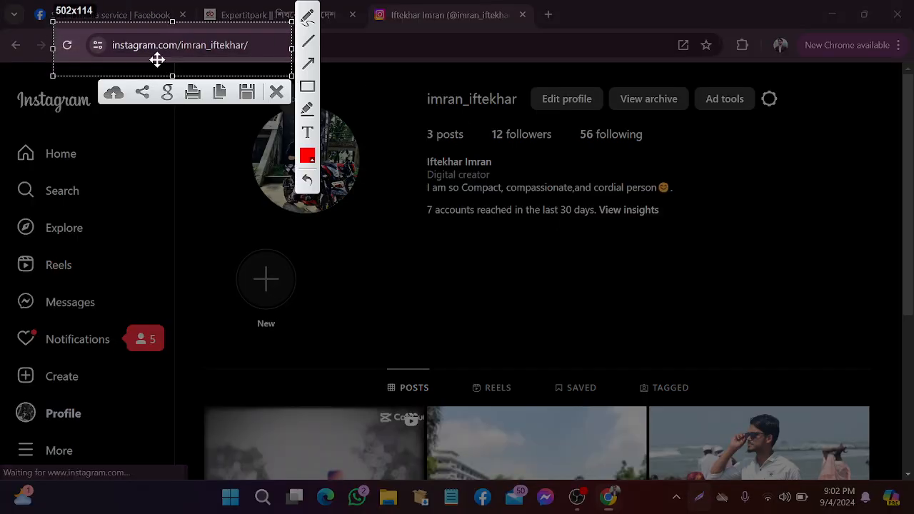
{"action": "left_click", "coordinate": [278, 92]}
Copy the username part of the profile URL and return to the Facebook Page tab
{"action": "left_click_drag", "start_coordinate": [248, 45], "coordinate": [177, 45]}
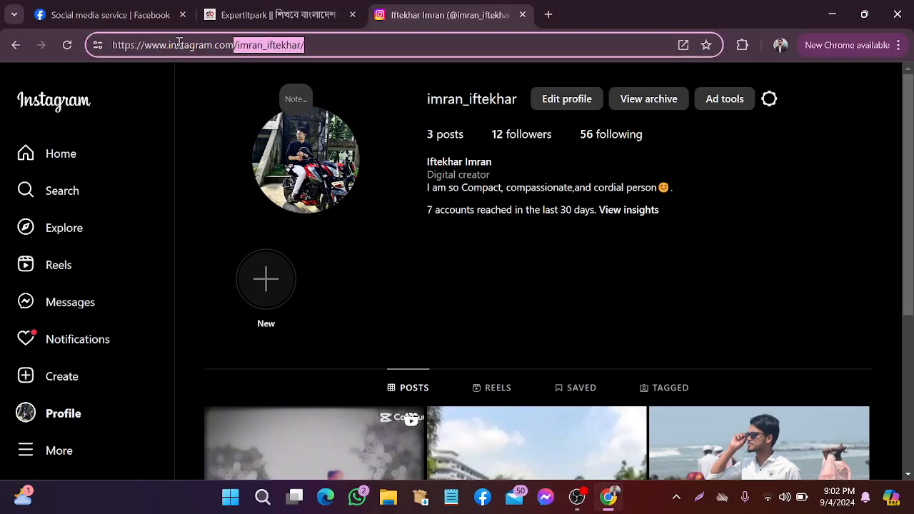
{"action": "right_click", "coordinate": [251, 47]}
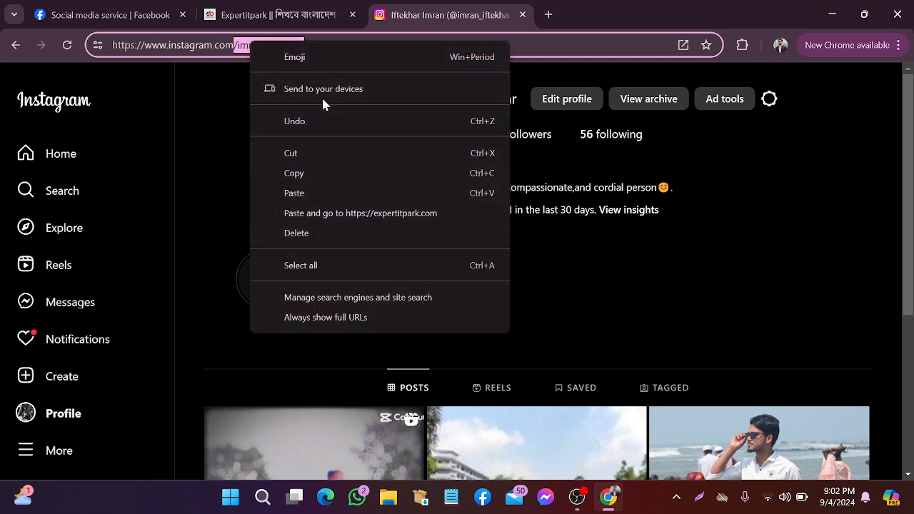
{"action": "left_click", "coordinate": [325, 173]}
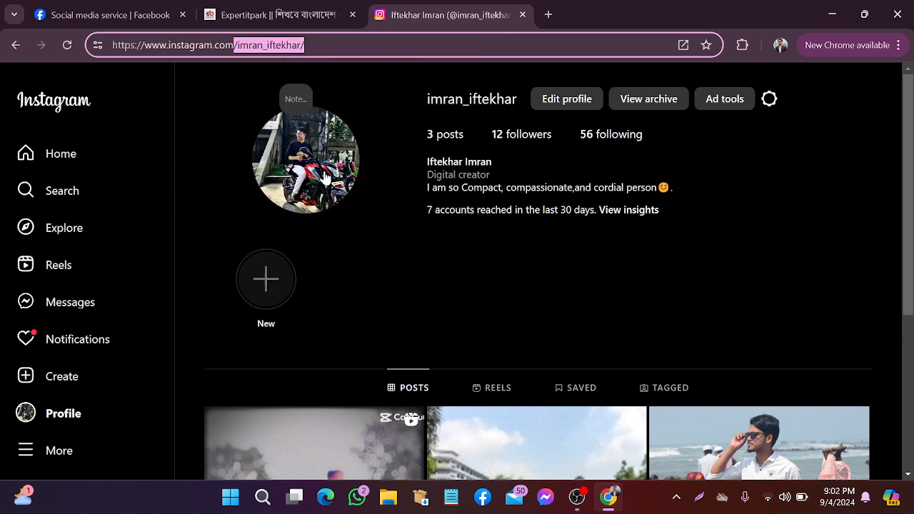
{"action": "left_click", "coordinate": [309, 18]}
{"action": "left_click", "coordinate": [107, 15]}
Paste the copied Instagram username into the social link field and save it
{"action": "right_click", "coordinate": [548, 216]}
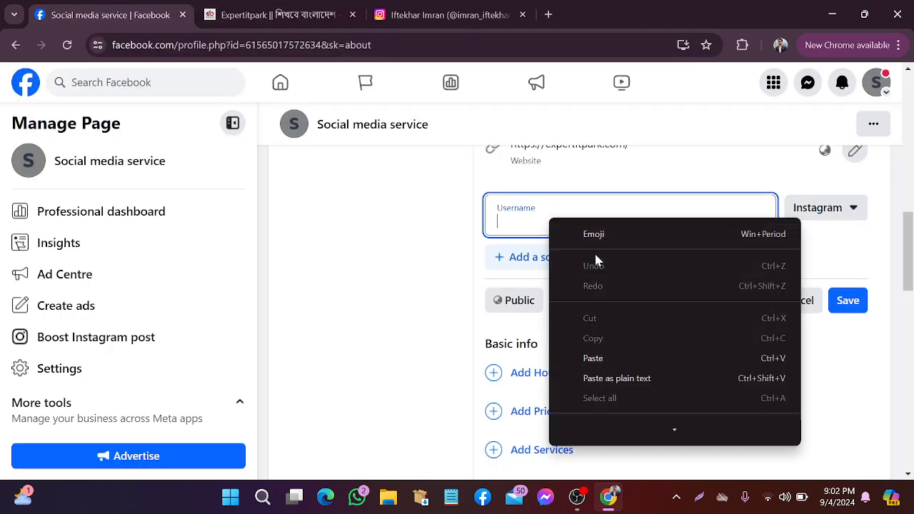
{"action": "left_click", "coordinate": [593, 358]}
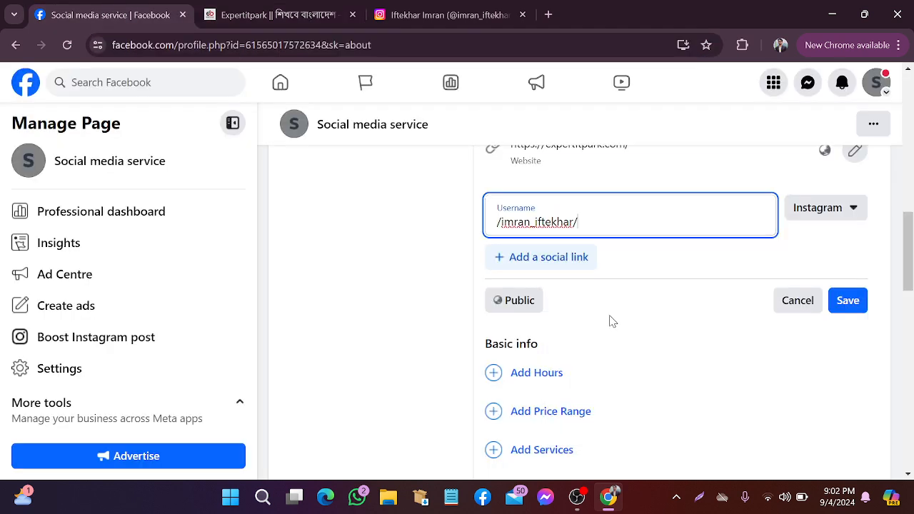
{"action": "left_click", "coordinate": [848, 301]}
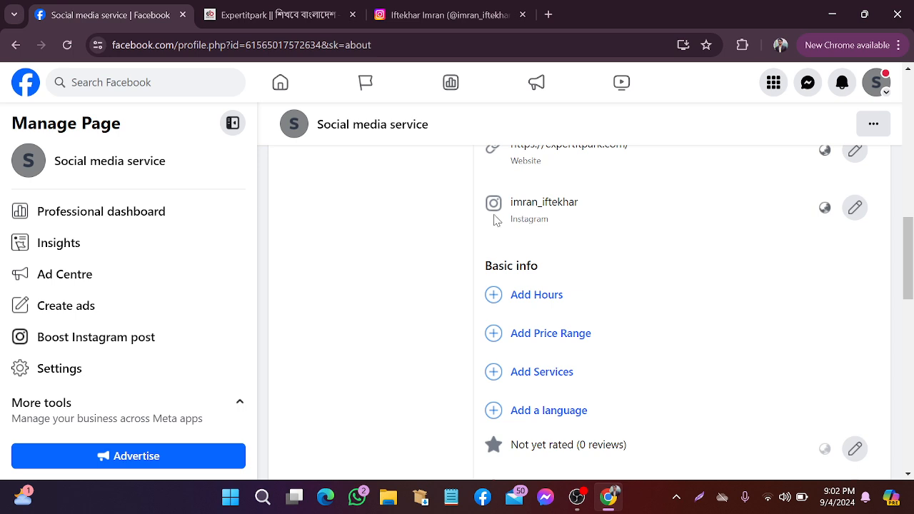
{"action": "scroll", "coordinate": [852, 285], "scroll_direction": "down", "scroll_amount": 1}
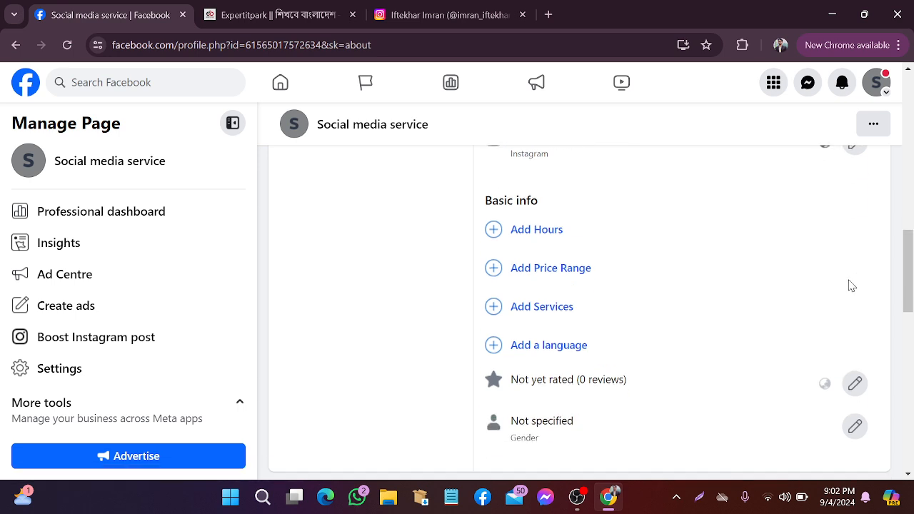
{"action": "left_click", "coordinate": [549, 229]}
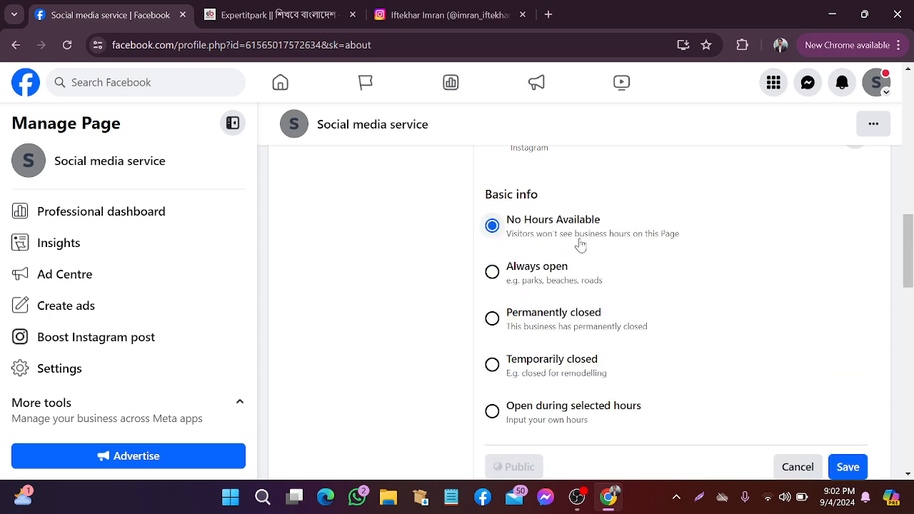
Take a screen capture of the Page's business hours options
{"action": "left_click", "coordinate": [709, 504]}
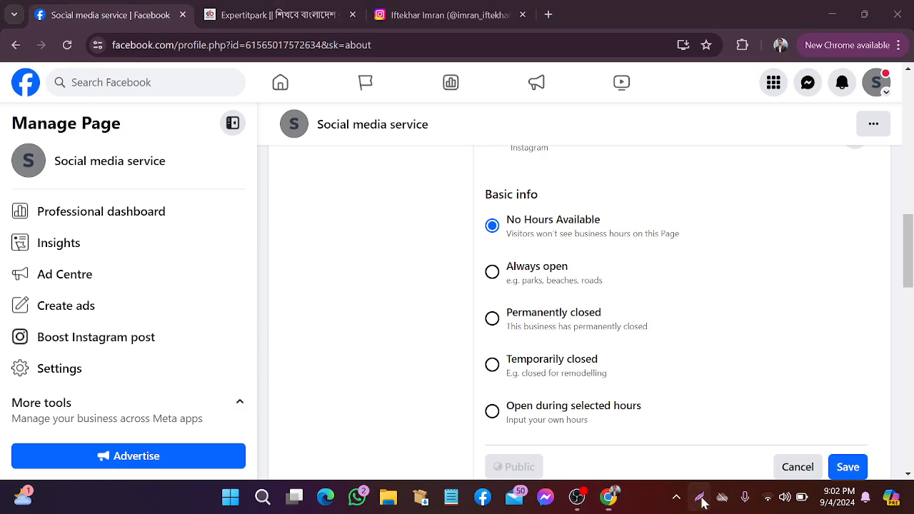
{"action": "mouse_move", "coordinate": [428, 141]}
{"action": "left_mouse_down"}
{"action": "mouse_move", "coordinate": [873, 349]}
{"action": "mouse_move", "coordinate": [905, 435]}
{"action": "mouse_move", "coordinate": [893, 447]}
{"action": "left_mouse_up"}
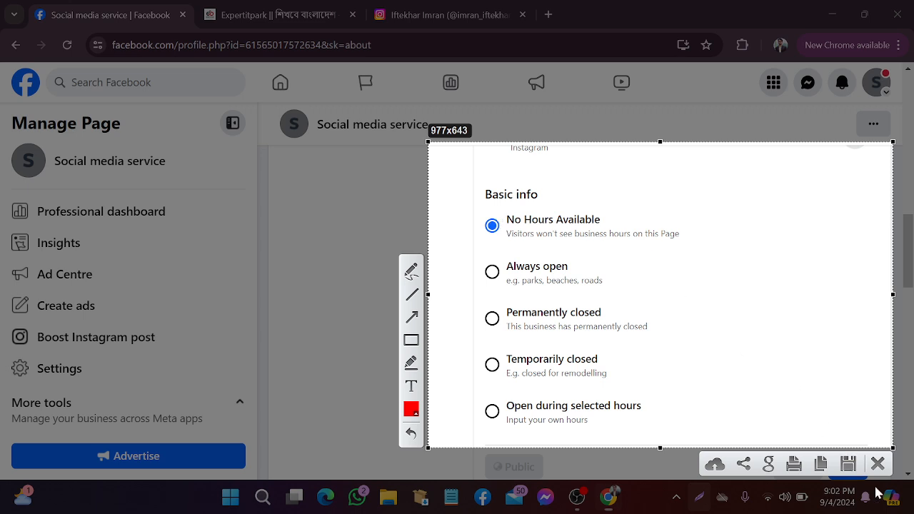
{"action": "left_click", "coordinate": [880, 466]}
Try the Always open hours option, then switch back to Temporarily closed
{"action": "scroll", "coordinate": [607, 375], "scroll_direction": "down", "scroll_amount": 1}
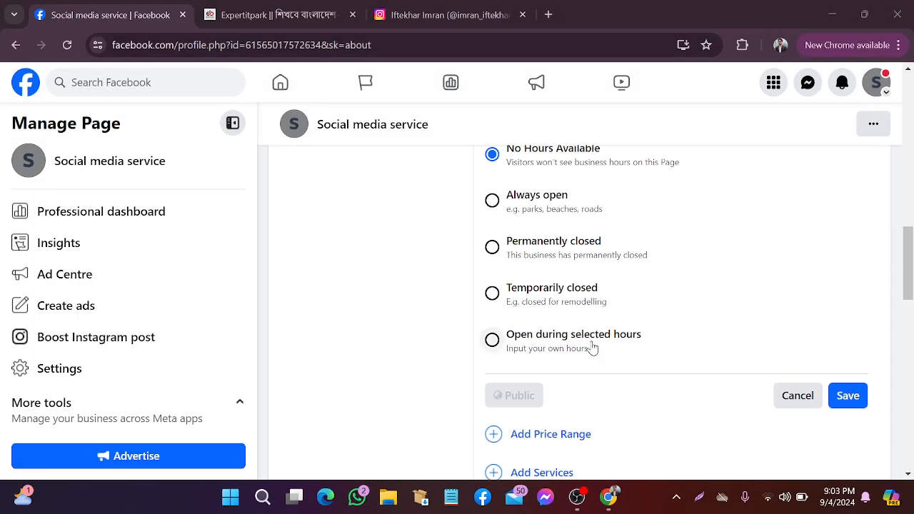
{"action": "left_click", "coordinate": [492, 200]}
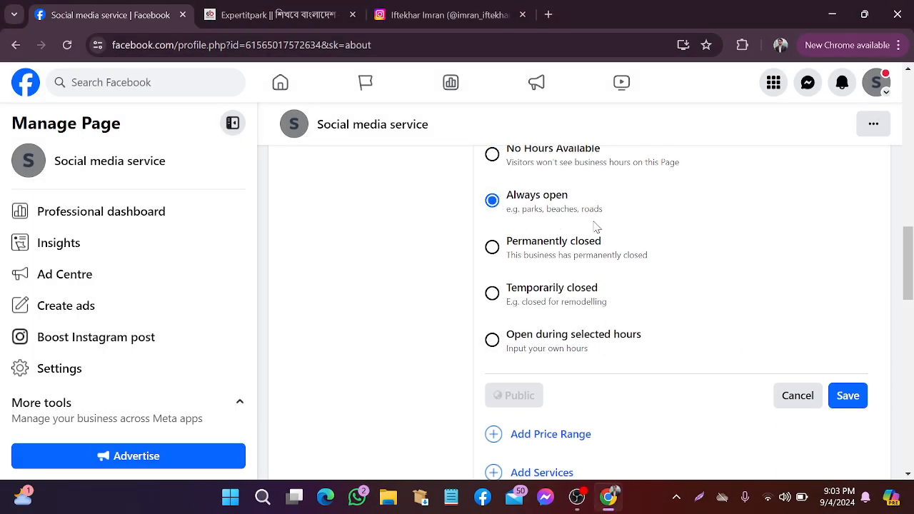
{"action": "scroll", "coordinate": [611, 222], "scroll_direction": "up", "scroll_amount": 1}
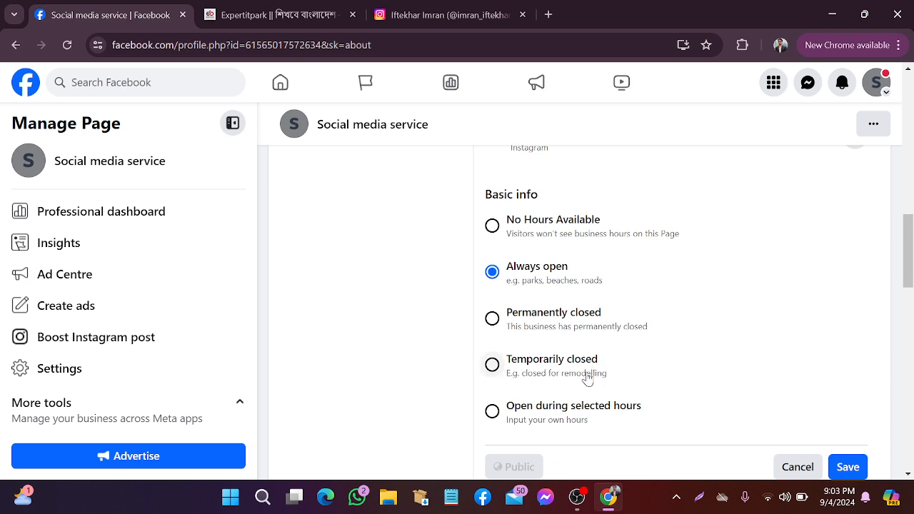
{"action": "left_click", "coordinate": [493, 366]}
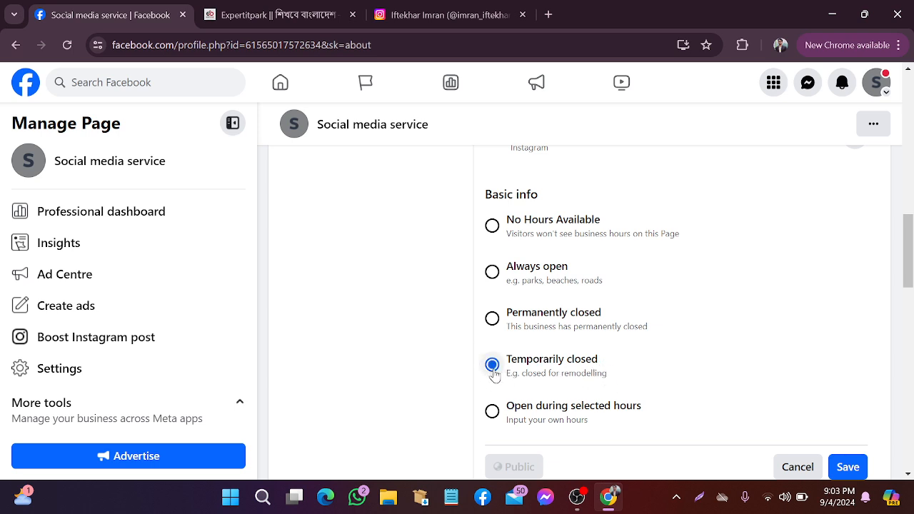
Select Always open for the Page hours and save
{"action": "scroll", "coordinate": [577, 320], "scroll_direction": "down", "scroll_amount": 2}
{"action": "scroll", "coordinate": [580, 321], "scroll_direction": "up", "scroll_amount": 1}
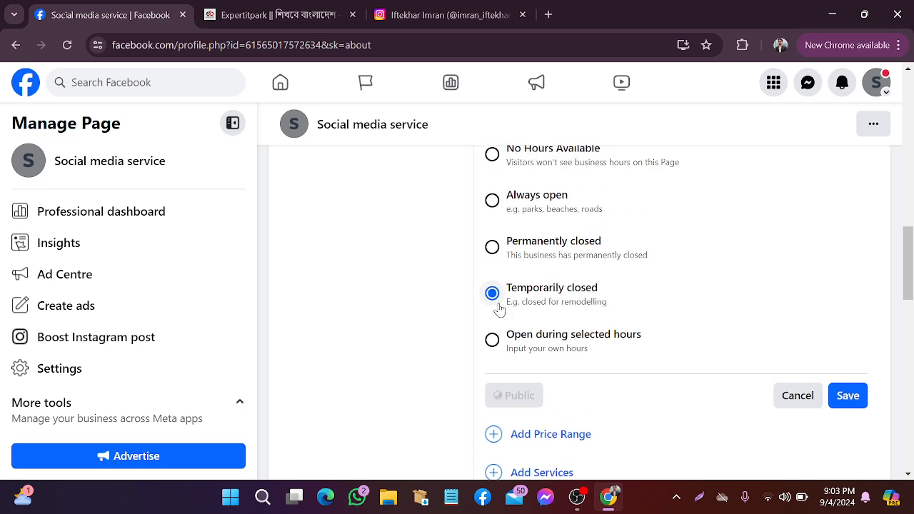
{"action": "scroll", "coordinate": [503, 308], "scroll_direction": "up", "scroll_amount": 1}
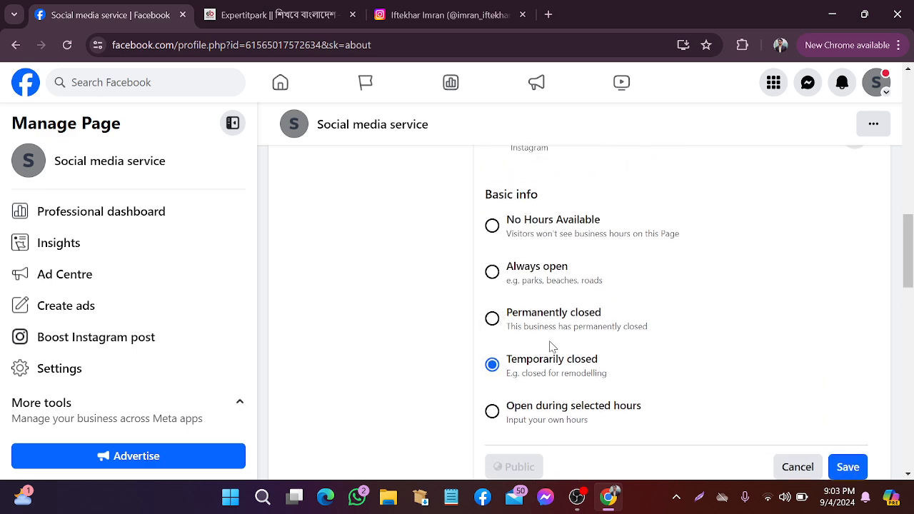
{"action": "scroll", "coordinate": [555, 347], "scroll_direction": "down", "scroll_amount": 2}
{"action": "scroll", "coordinate": [557, 349], "scroll_direction": "up", "scroll_amount": 2}
{"action": "left_click", "coordinate": [492, 272]}
{"action": "scroll", "coordinate": [652, 260], "scroll_direction": "down", "scroll_amount": 2}
{"action": "left_click", "coordinate": [848, 325]}
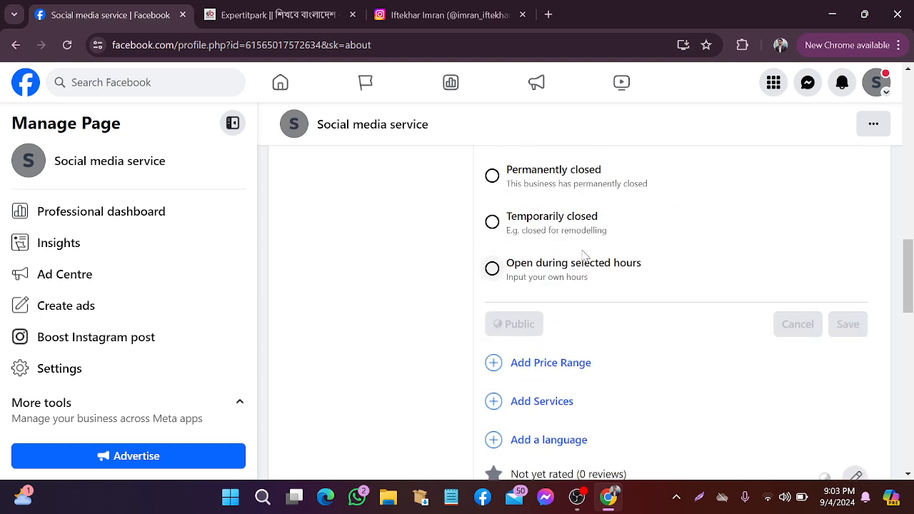
{"action": "scroll", "coordinate": [576, 257], "scroll_direction": "up", "scroll_amount": 2}
{"action": "scroll", "coordinate": [577, 256], "scroll_direction": "down", "scroll_amount": 3}
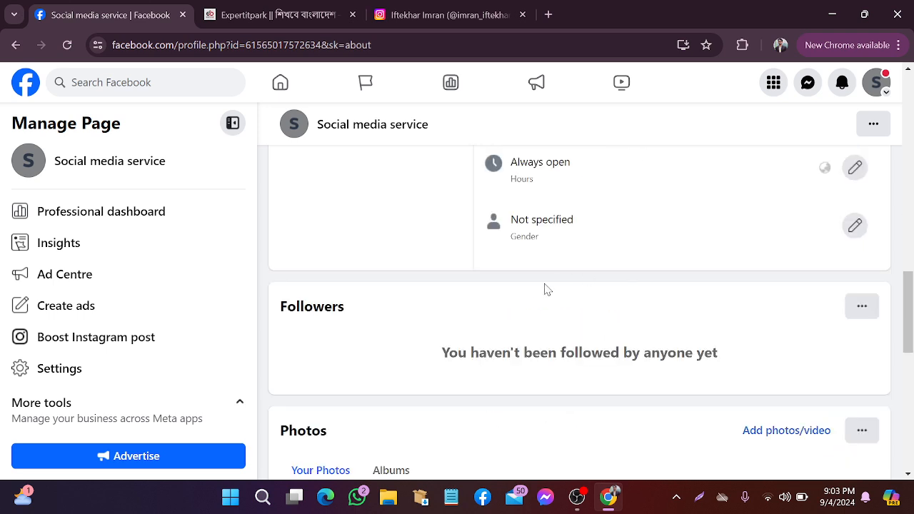
{"action": "scroll", "coordinate": [548, 289], "scroll_direction": "up", "scroll_amount": 3}
{"action": "scroll", "coordinate": [551, 286], "scroll_direction": "down", "scroll_amount": 3}
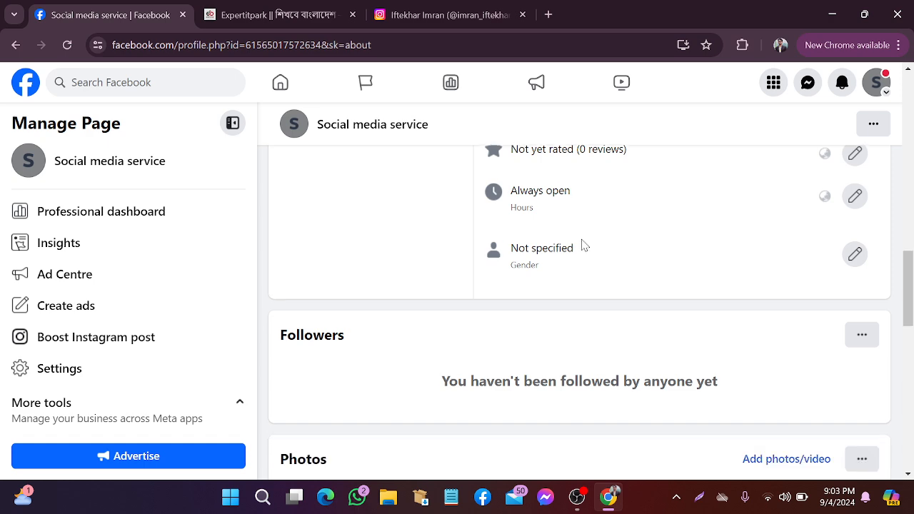
{"action": "scroll", "coordinate": [585, 243], "scroll_direction": "down", "scroll_amount": 1}
{"action": "scroll", "coordinate": [586, 238], "scroll_direction": "up", "scroll_amount": 4}
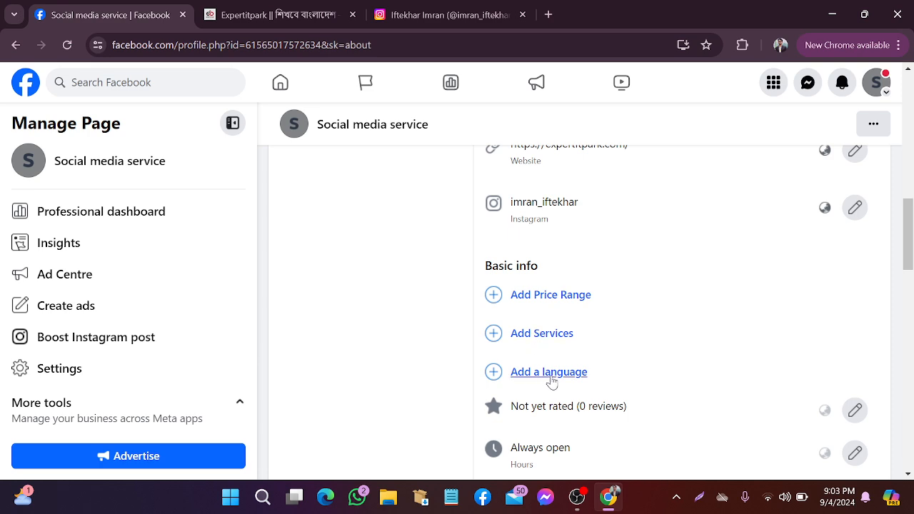
{"action": "left_click", "coordinate": [700, 497]}
{"action": "left_click_drag", "start_coordinate": [429, 240], "coordinate": [632, 425]}
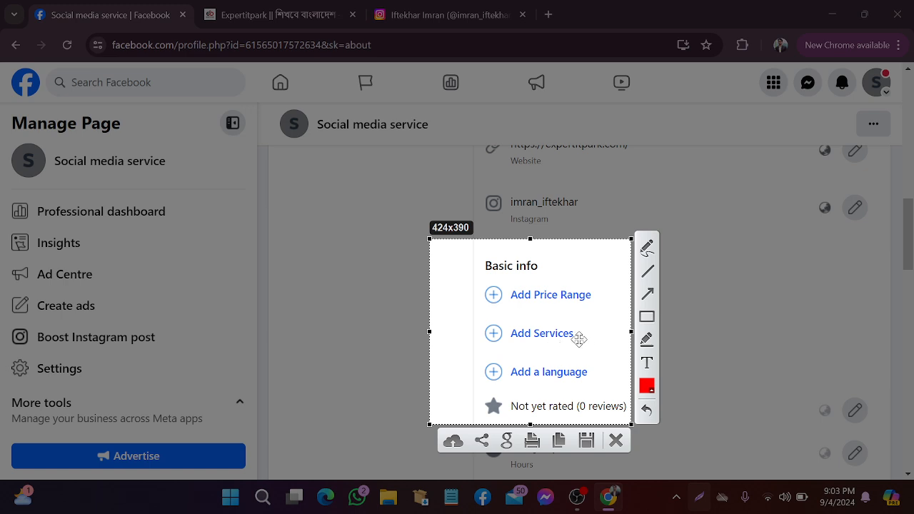
{"action": "left_click", "coordinate": [616, 441]}
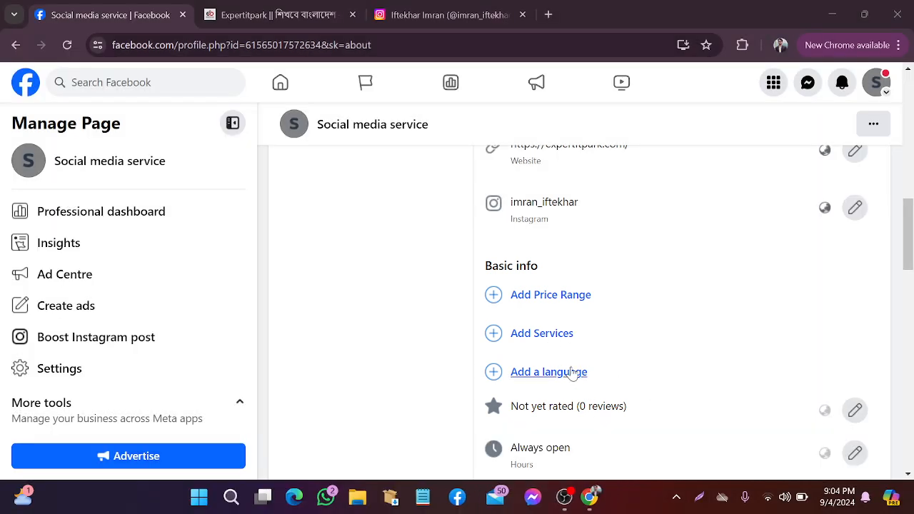
Start adding a Page language and pick Bangla as the first one
{"action": "left_click", "coordinate": [550, 372]}
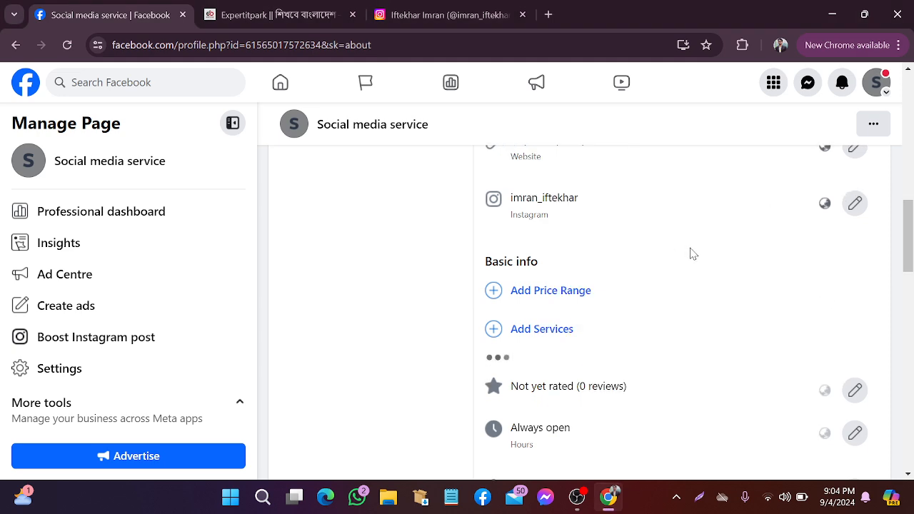
{"action": "scroll", "coordinate": [690, 253], "scroll_direction": "down", "scroll_amount": 1}
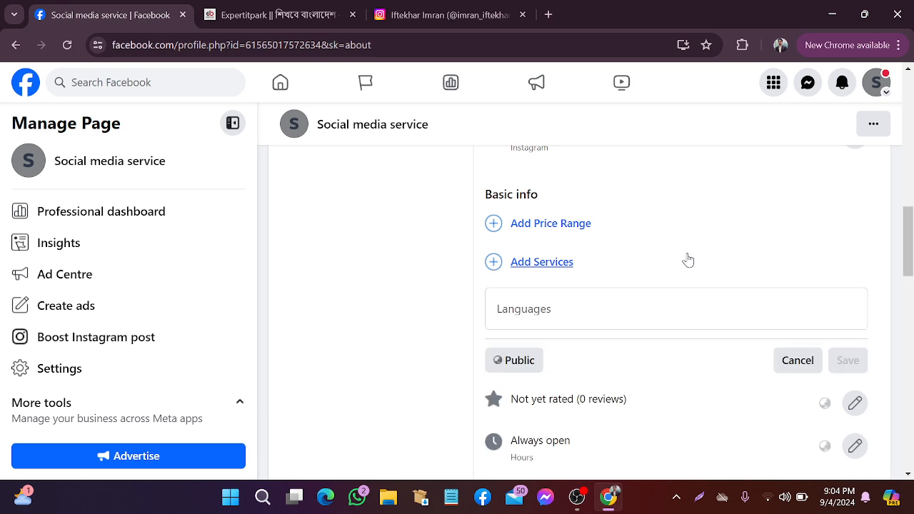
{"action": "left_click", "coordinate": [537, 307]}
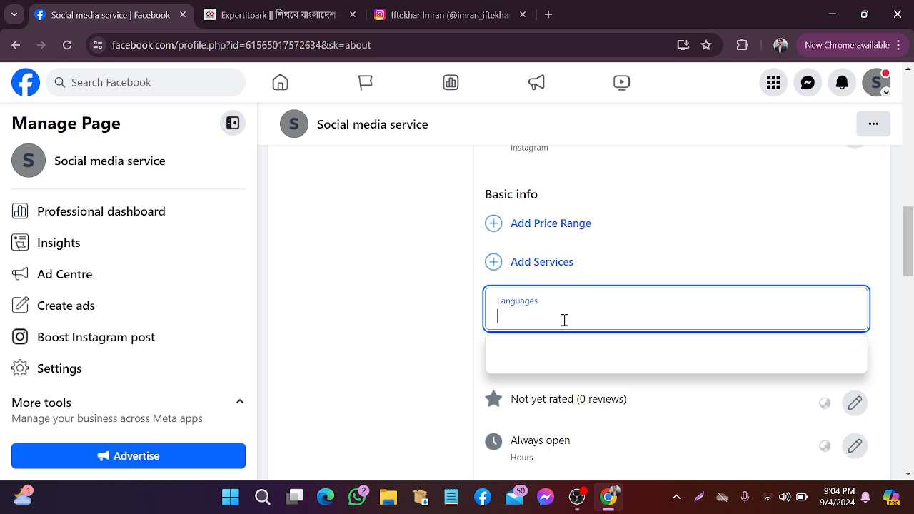
{"action": "type", "text": "Bangla"}
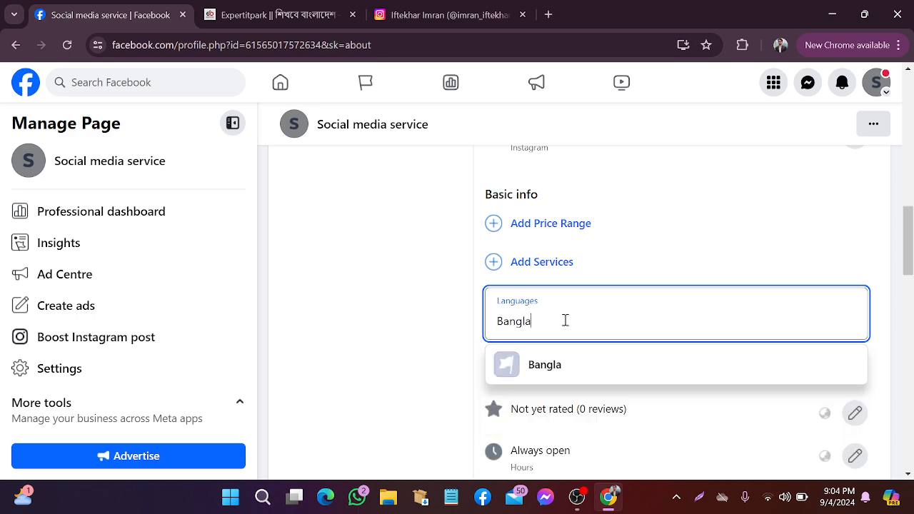
{"action": "left_click", "coordinate": [579, 367]}
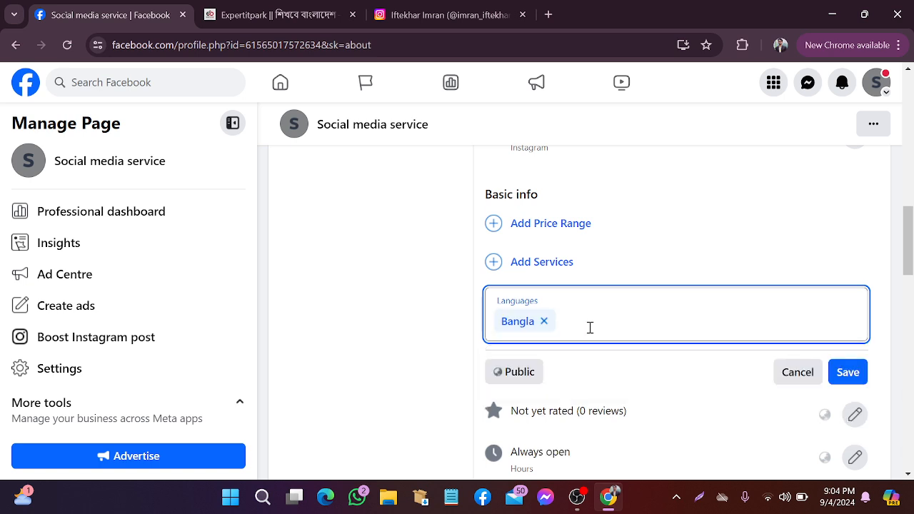
Add English as a second language and save both languages
{"action": "type", "text": "En"}
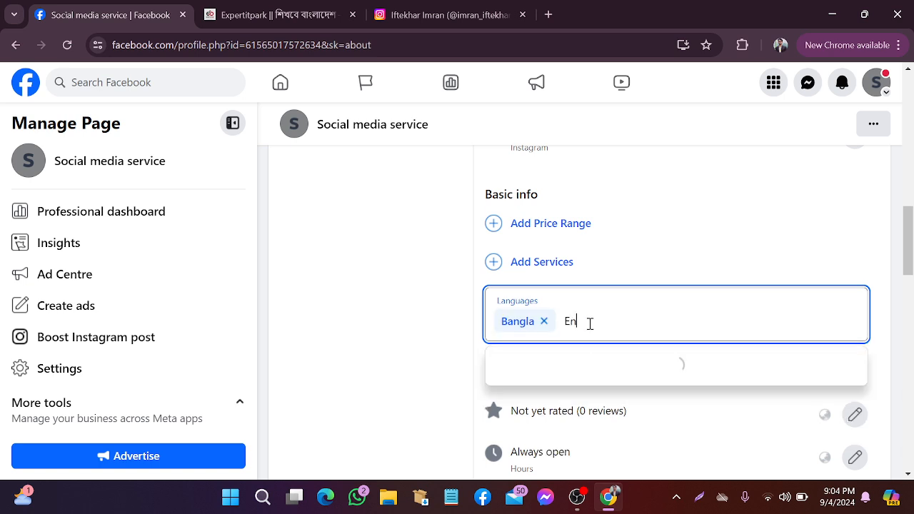
{"action": "type", "text": "glish"}
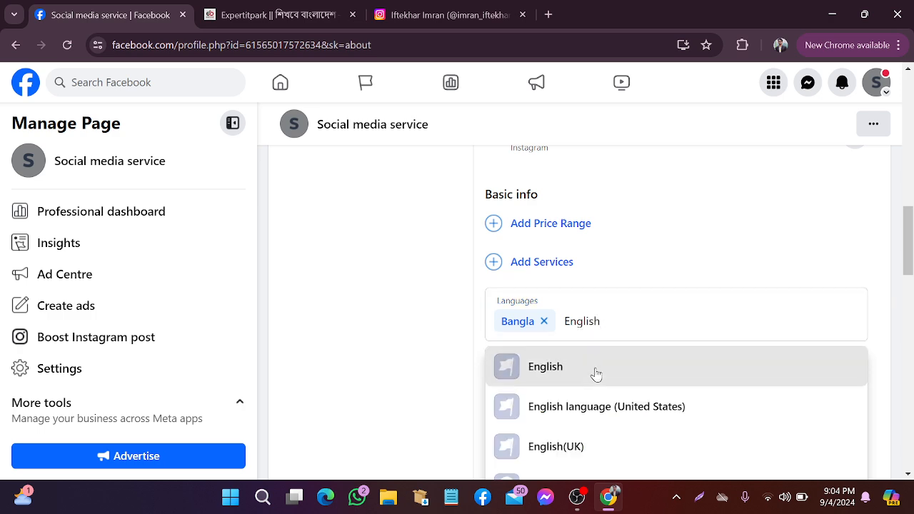
{"action": "left_click", "coordinate": [594, 368]}
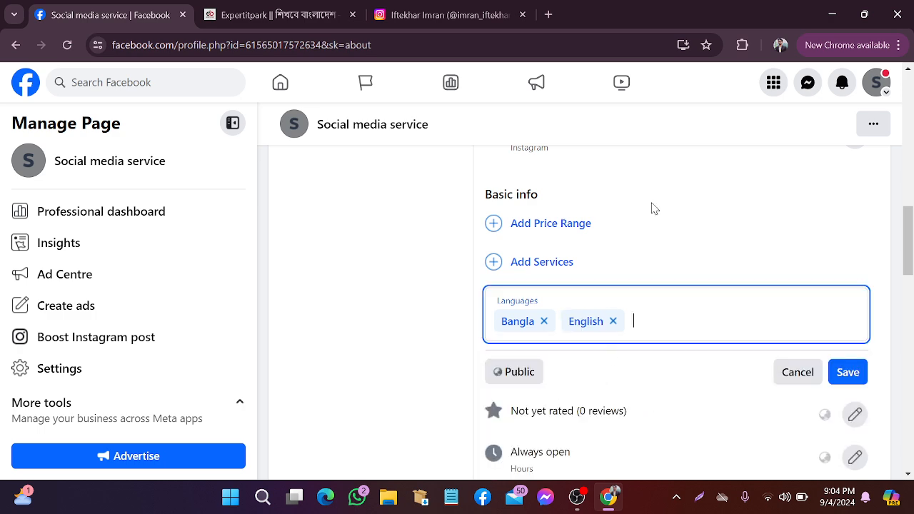
{"action": "scroll", "coordinate": [690, 233], "scroll_direction": "down", "scroll_amount": 2}
{"action": "left_click", "coordinate": [832, 229]}
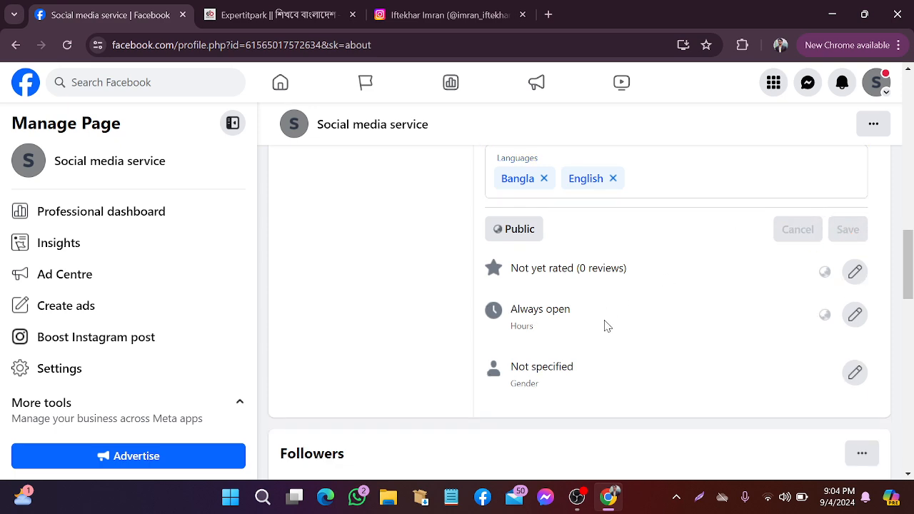
{"action": "scroll", "coordinate": [601, 323], "scroll_direction": "up", "scroll_amount": 5}
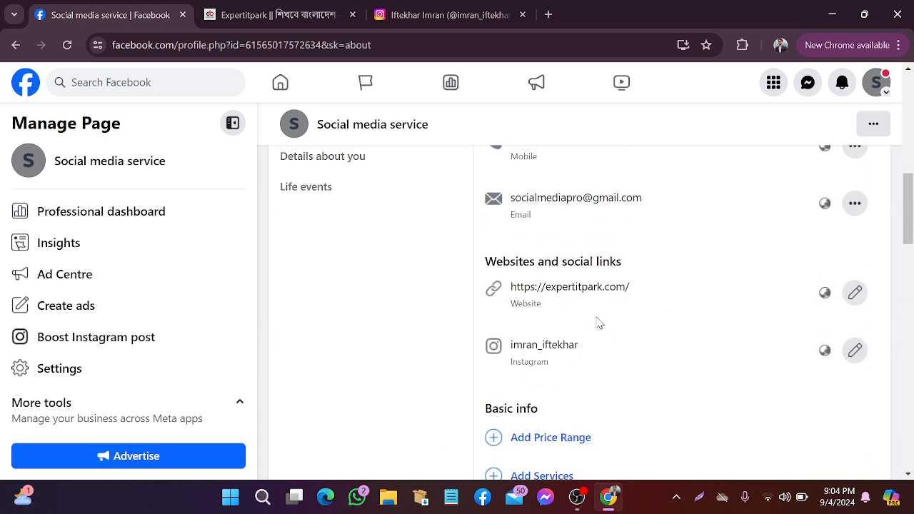
{"action": "scroll", "coordinate": [601, 324], "scroll_direction": "down", "scroll_amount": 3}
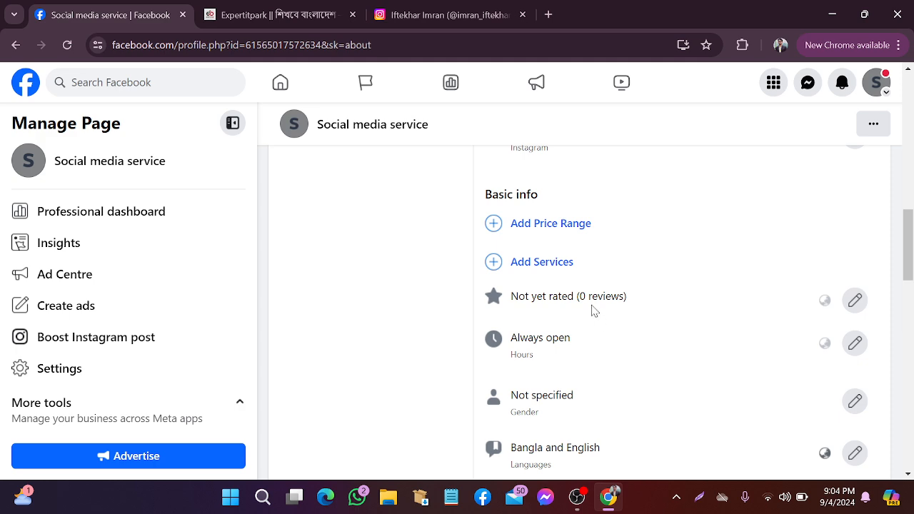
{"action": "scroll", "coordinate": [592, 310], "scroll_direction": "up", "scroll_amount": 4}
{"action": "scroll", "coordinate": [592, 310], "scroll_direction": "down", "scroll_amount": 4}
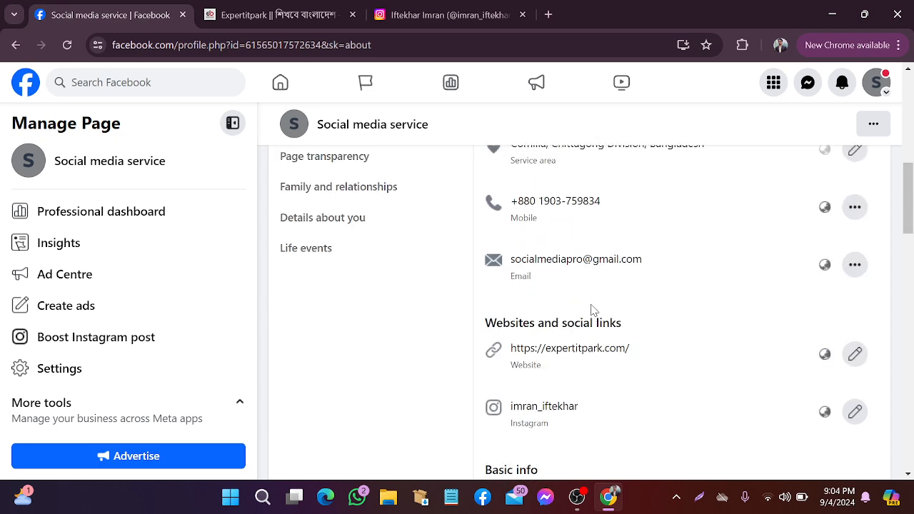
{"action": "scroll", "coordinate": [595, 304], "scroll_direction": "down", "scroll_amount": 4}
{"action": "scroll", "coordinate": [594, 304], "scroll_direction": "up", "scroll_amount": 2}
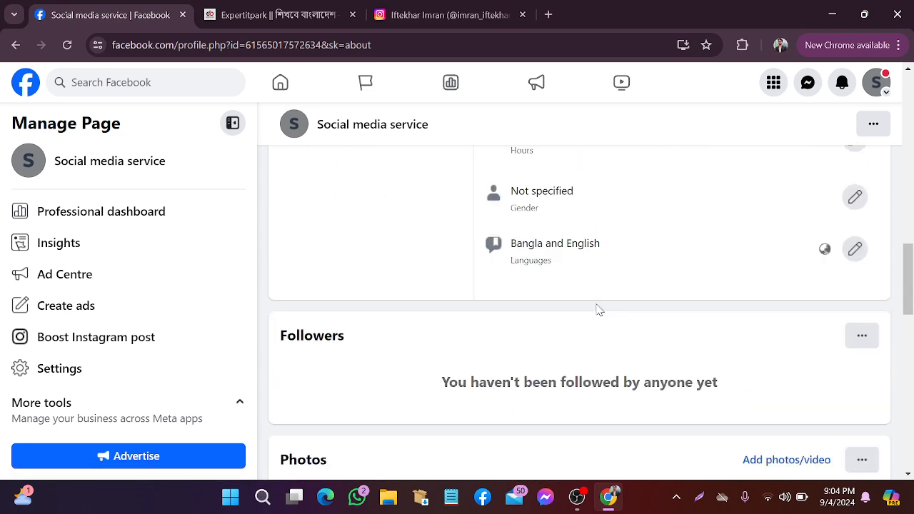
{"action": "scroll", "coordinate": [597, 307], "scroll_direction": "up", "scroll_amount": 10}
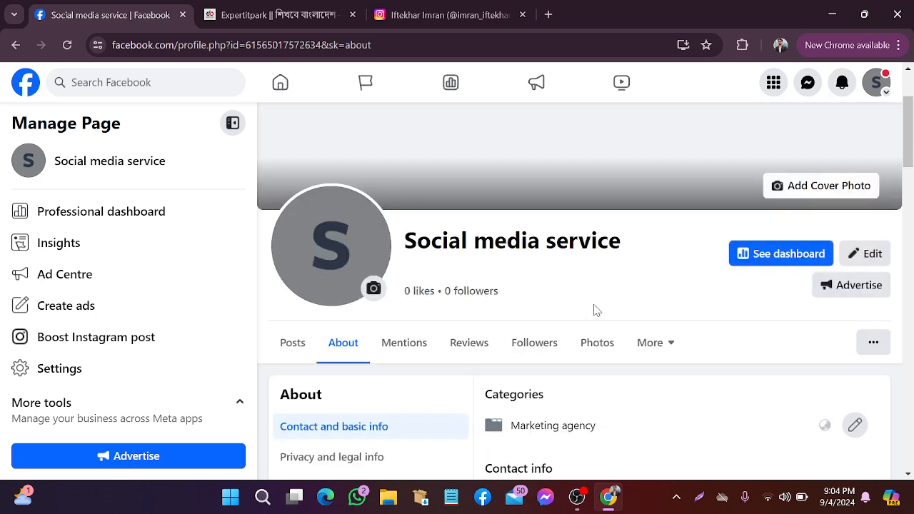
Open the Page's '...' menu, snip it, and choose View As to preview the Page
{"action": "scroll", "coordinate": [643, 297], "scroll_direction": "down", "scroll_amount": 2}
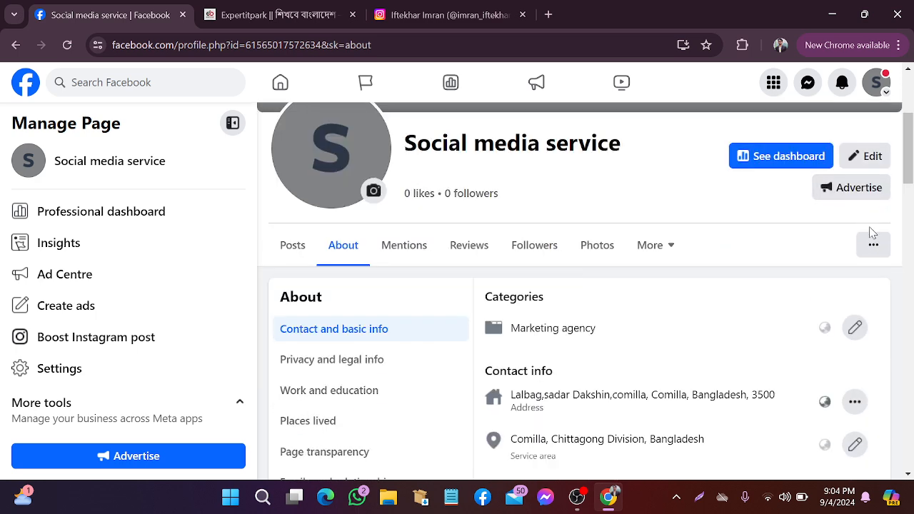
{"action": "left_click", "coordinate": [873, 246]}
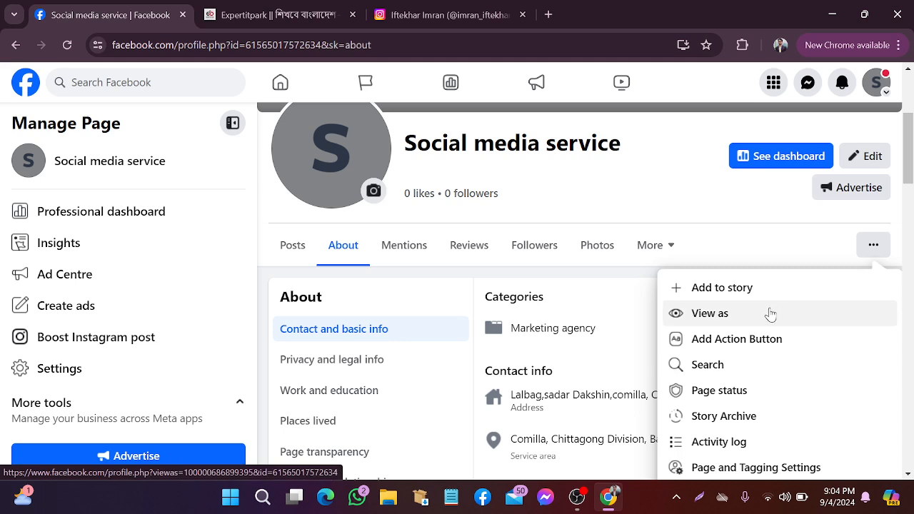
{"action": "left_click", "coordinate": [745, 250]}
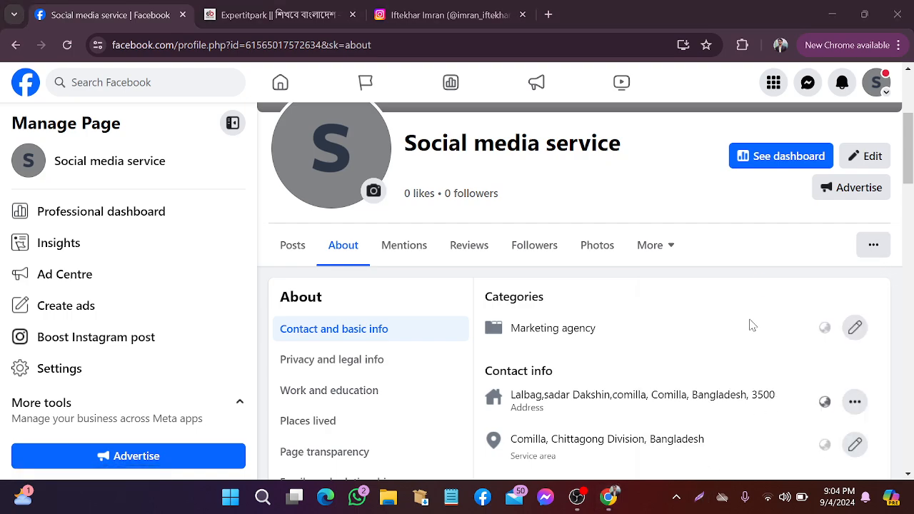
{"action": "key", "text": "super+shift+s"}
{"action": "left_click_drag", "start_coordinate": [793, 230], "coordinate": [910, 280]}
{"action": "left_click", "coordinate": [896, 297]}
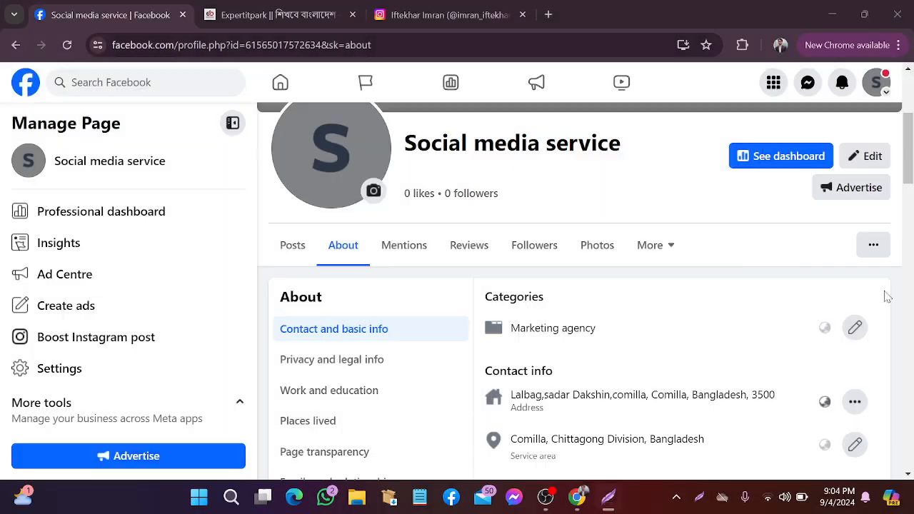
{"action": "left_click", "coordinate": [874, 245]}
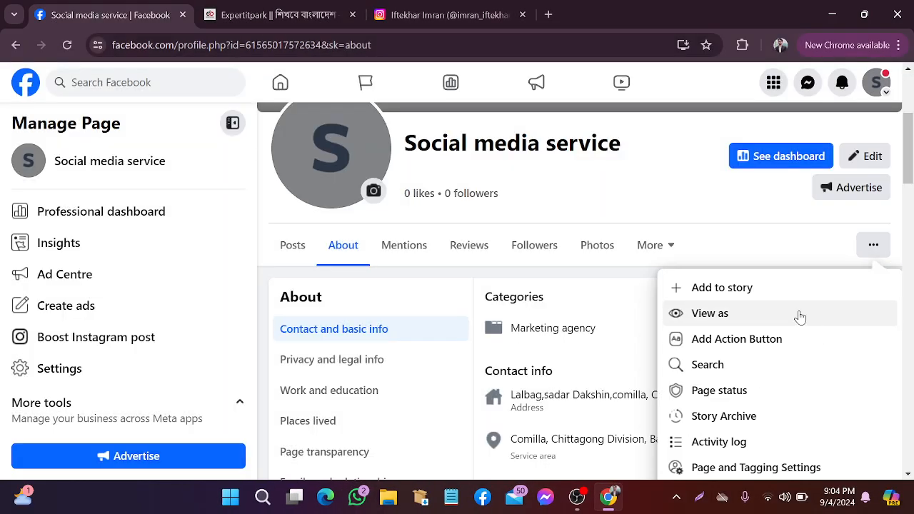
{"action": "left_click", "coordinate": [720, 321]}
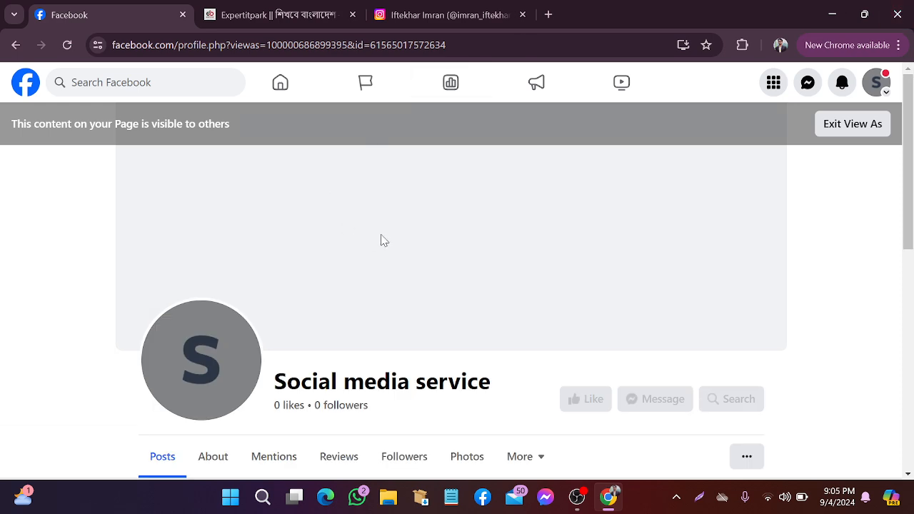
{"action": "scroll", "coordinate": [381, 240], "scroll_direction": "down", "scroll_amount": 1}
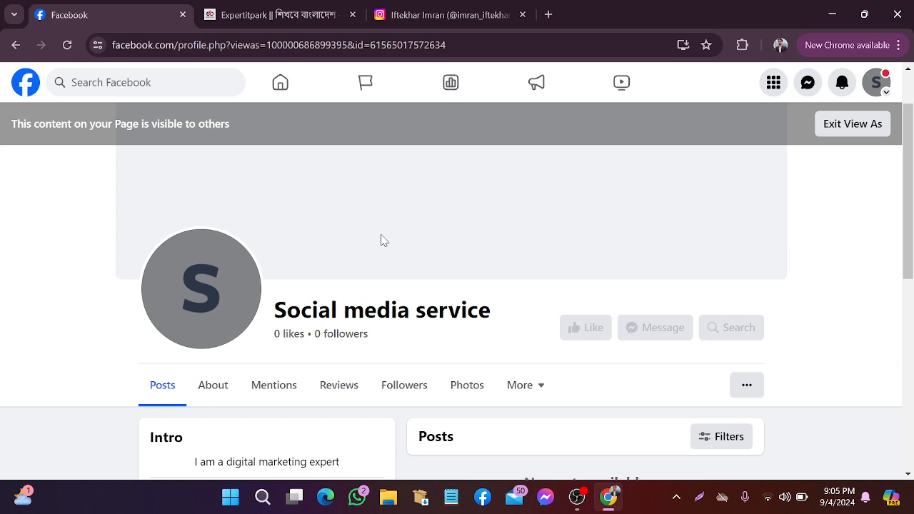
{"action": "scroll", "coordinate": [382, 240], "scroll_direction": "down", "scroll_amount": 1}
{"action": "scroll", "coordinate": [383, 225], "scroll_direction": "down", "scroll_amount": 3}
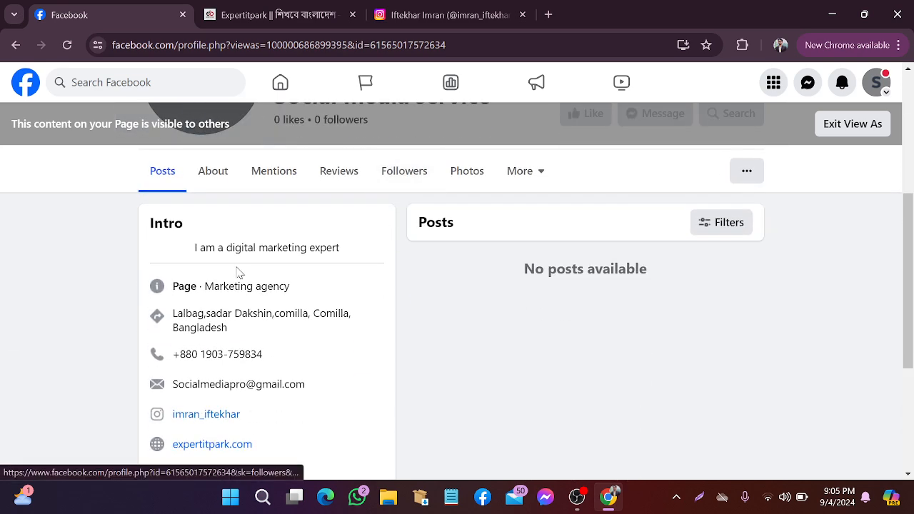
{"action": "scroll", "coordinate": [236, 236], "scroll_direction": "up", "scroll_amount": 1}
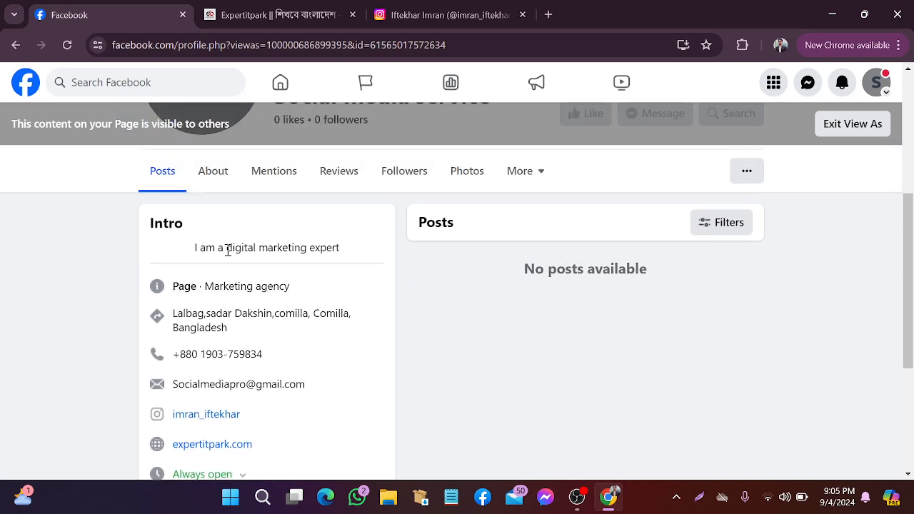
{"action": "scroll", "coordinate": [336, 250], "scroll_direction": "down", "scroll_amount": 1}
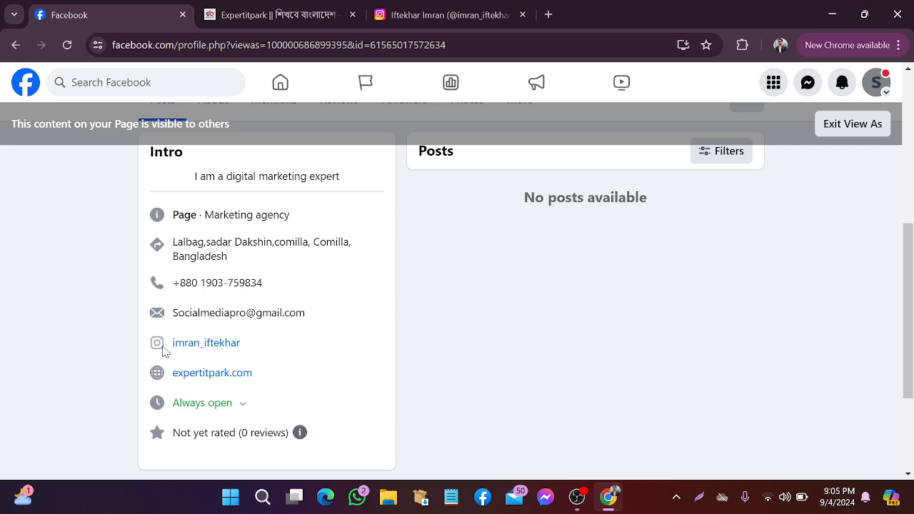
{"action": "scroll", "coordinate": [256, 355], "scroll_direction": "down", "scroll_amount": 1}
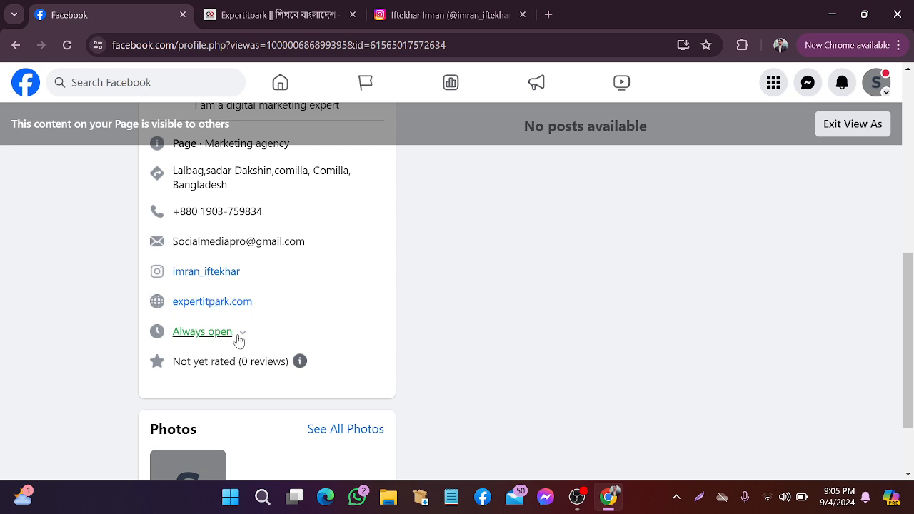
{"action": "scroll", "coordinate": [263, 351], "scroll_direction": "down", "scroll_amount": 2}
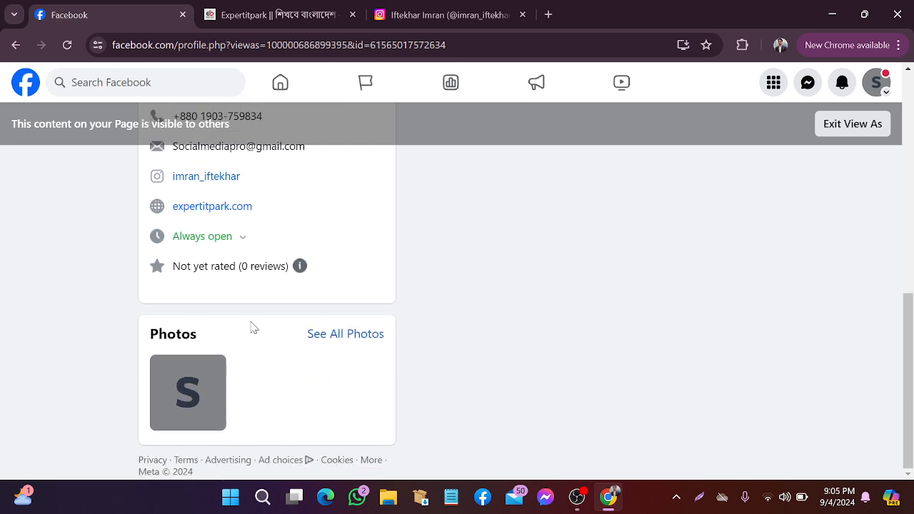
{"action": "scroll", "coordinate": [315, 271], "scroll_direction": "up", "scroll_amount": 5}
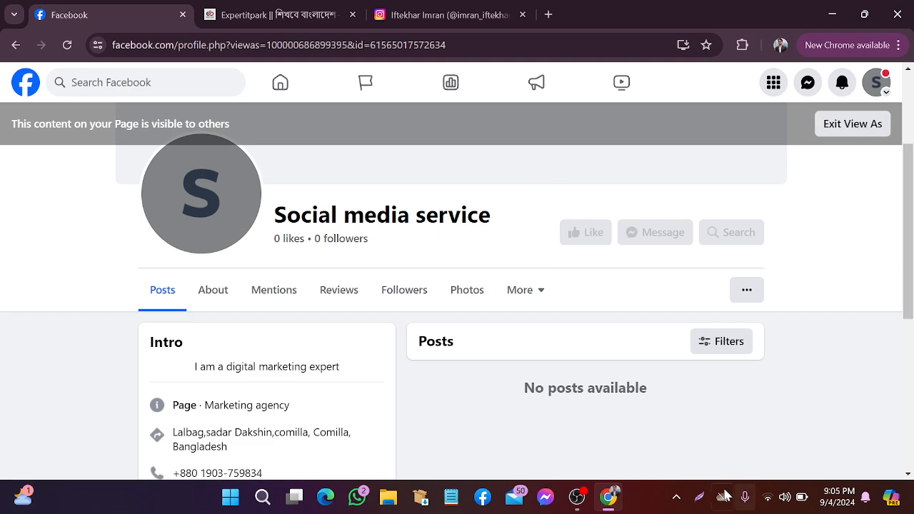
{"action": "left_click", "coordinate": [699, 496]}
{"action": "mouse_move", "coordinate": [496, 143]}
{"action": "left_mouse_down"}
{"action": "mouse_move", "coordinate": [908, 247]}
{"action": "mouse_move", "coordinate": [857, 342]}
{"action": "left_mouse_up"}
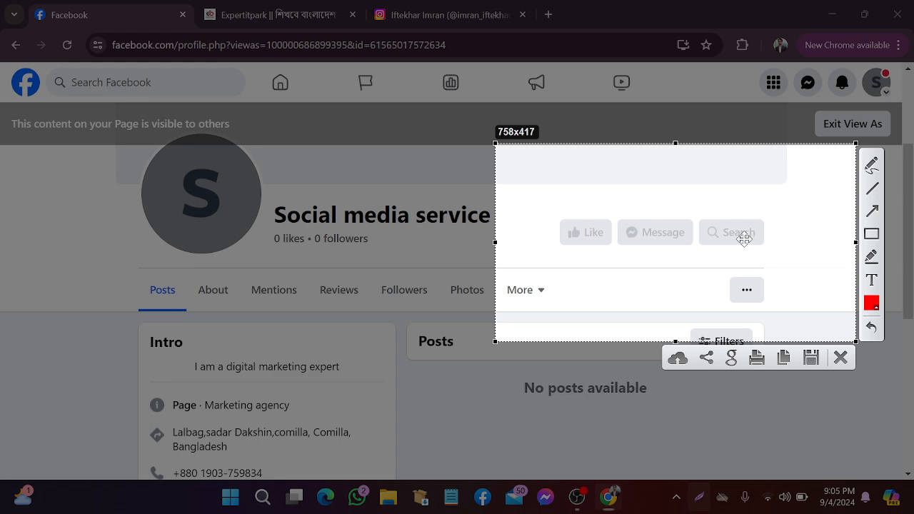
{"action": "left_click", "coordinate": [841, 357]}
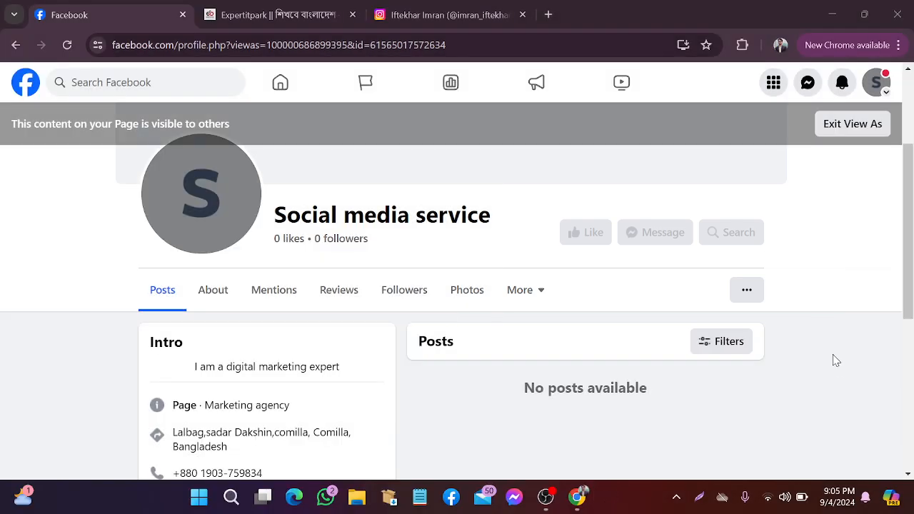
Exit View As and choose Add Action Button from the Page's ••• menu
{"action": "left_click", "coordinate": [848, 130]}
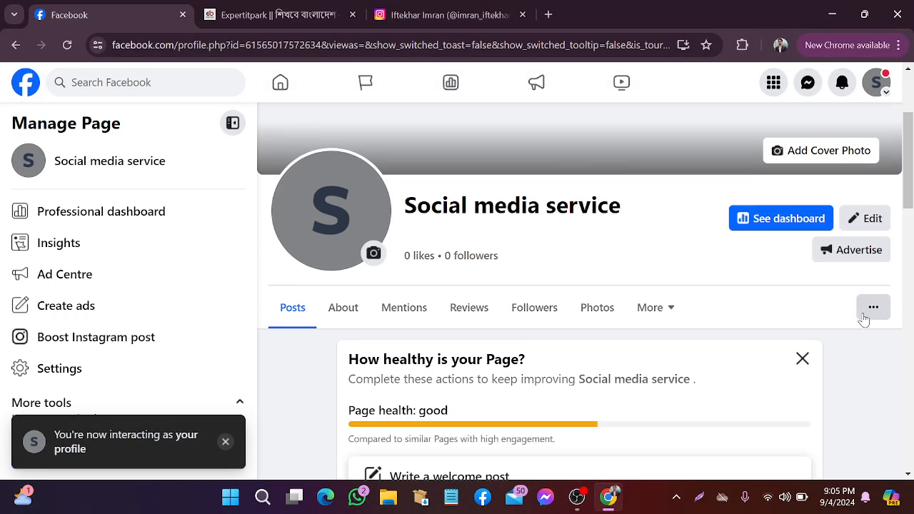
{"action": "left_click", "coordinate": [864, 315]}
{"action": "scroll", "coordinate": [796, 236], "scroll_direction": "down", "scroll_amount": 3}
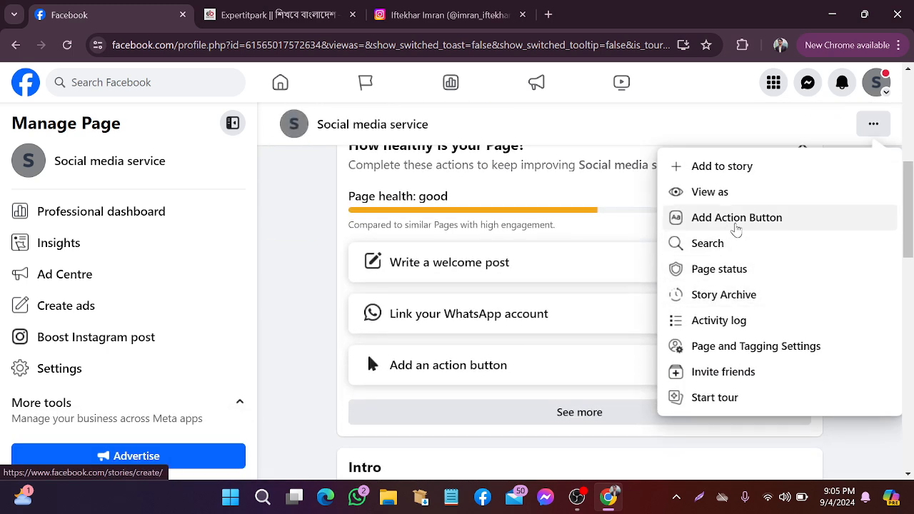
{"action": "left_click", "coordinate": [736, 226]}
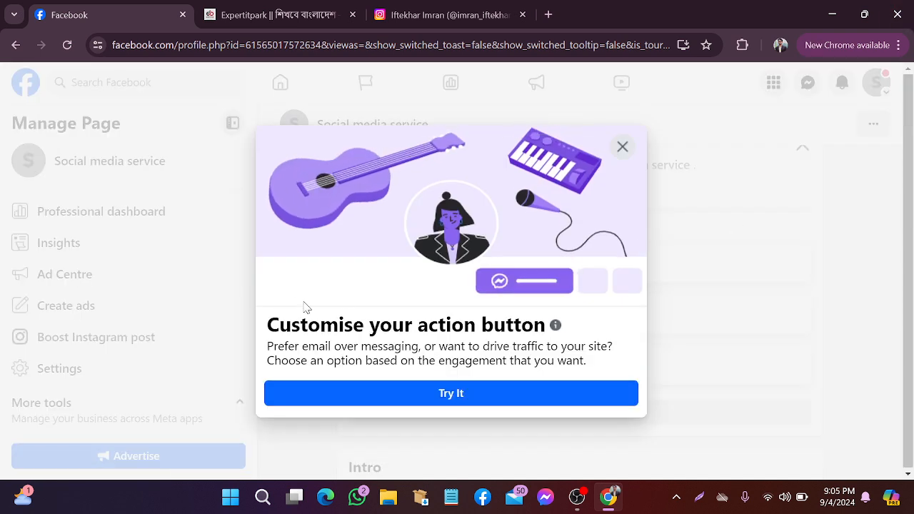
Continue to the action button choices, trying Sign up, Send WhatsApp message, Call now and Send email
{"action": "left_click", "coordinate": [447, 394]}
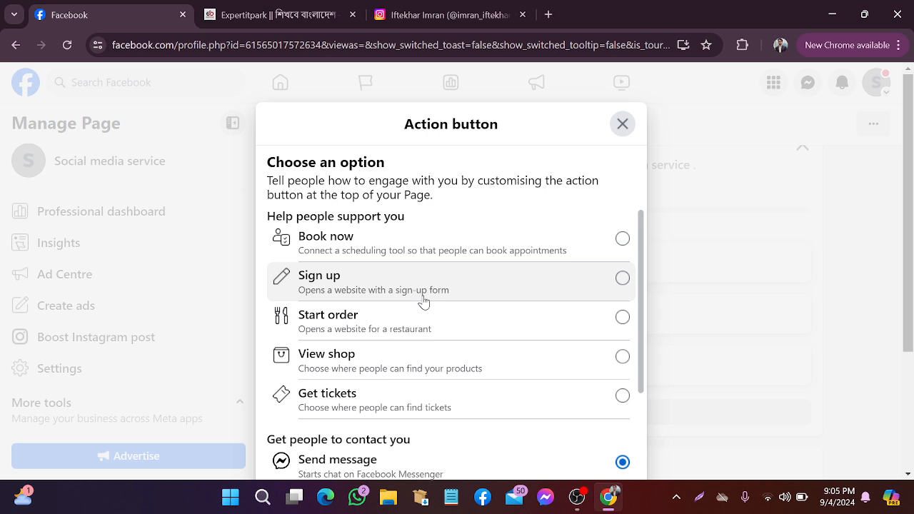
{"action": "left_click", "coordinate": [623, 279]}
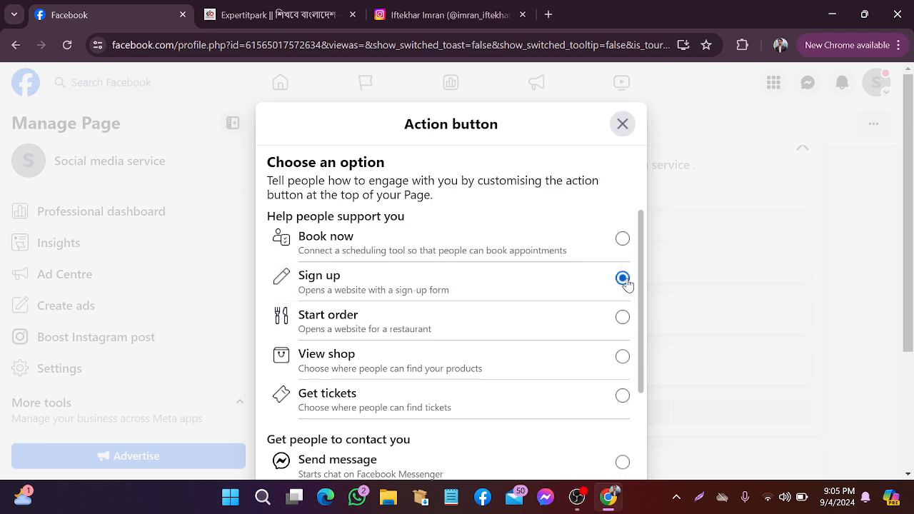
{"action": "scroll", "coordinate": [564, 302], "scroll_direction": "down", "scroll_amount": 1}
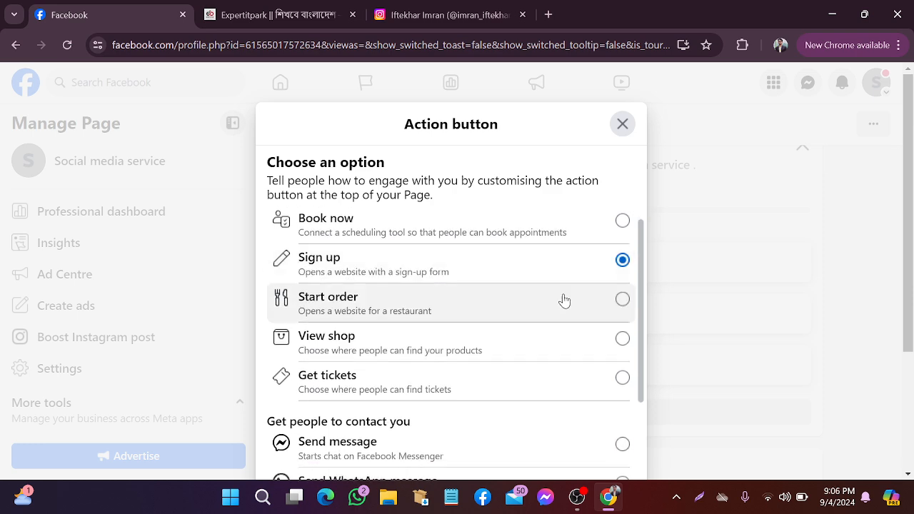
{"action": "scroll", "coordinate": [569, 325], "scroll_direction": "down", "scroll_amount": 1}
{"action": "scroll", "coordinate": [477, 368], "scroll_direction": "down", "scroll_amount": 1}
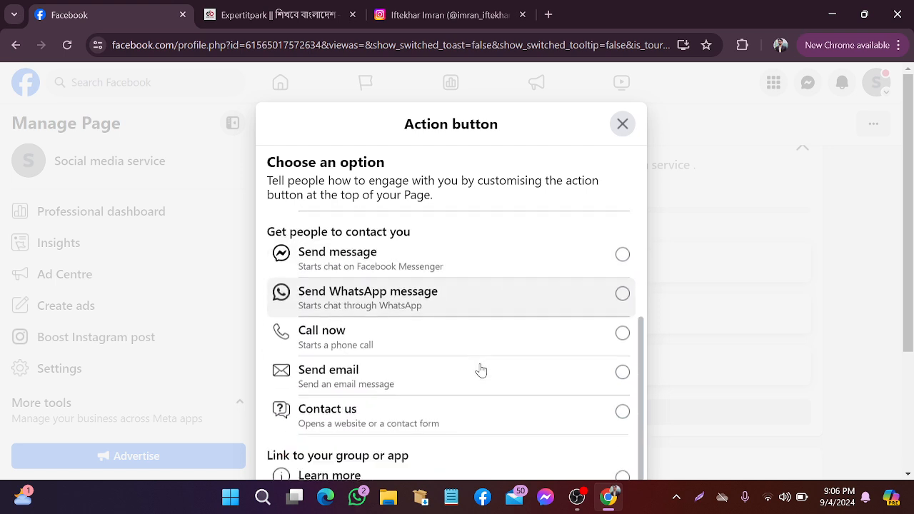
{"action": "left_click", "coordinate": [622, 286]}
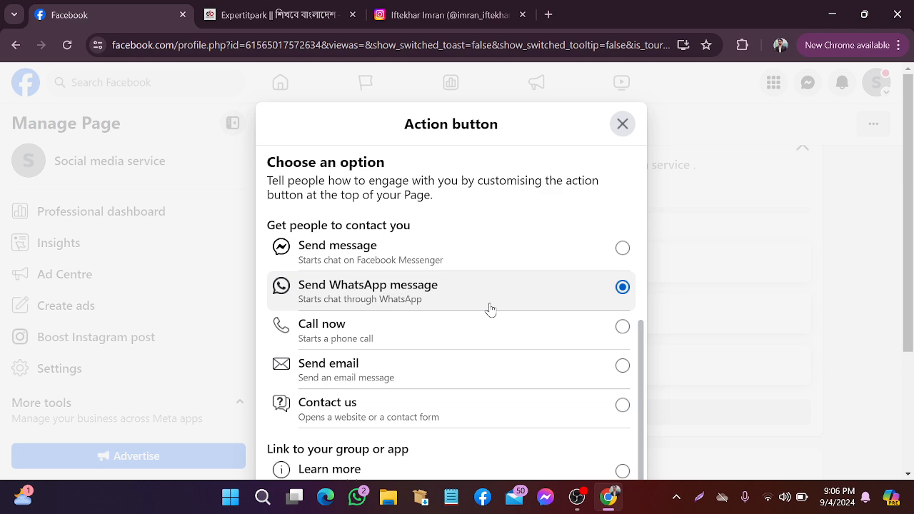
{"action": "scroll", "coordinate": [413, 312], "scroll_direction": "down", "scroll_amount": 1}
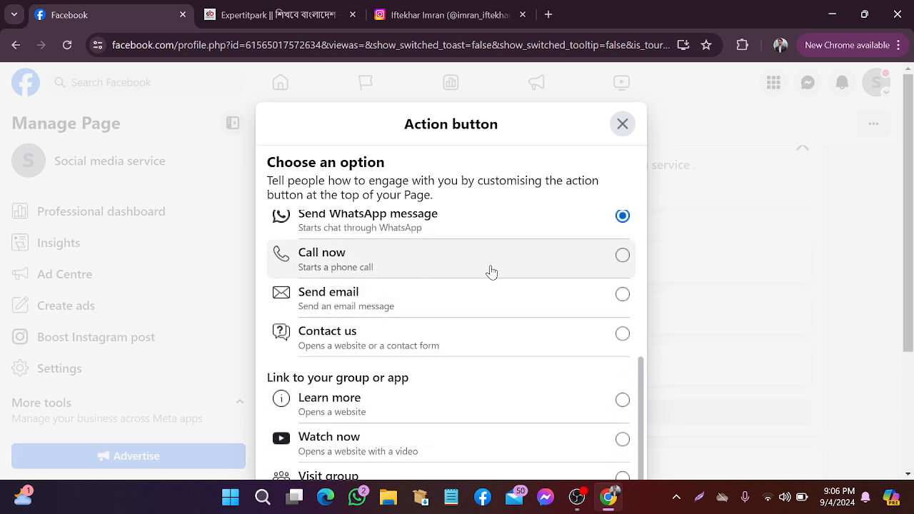
{"action": "left_click", "coordinate": [622, 255]}
{"action": "left_click", "coordinate": [624, 295]}
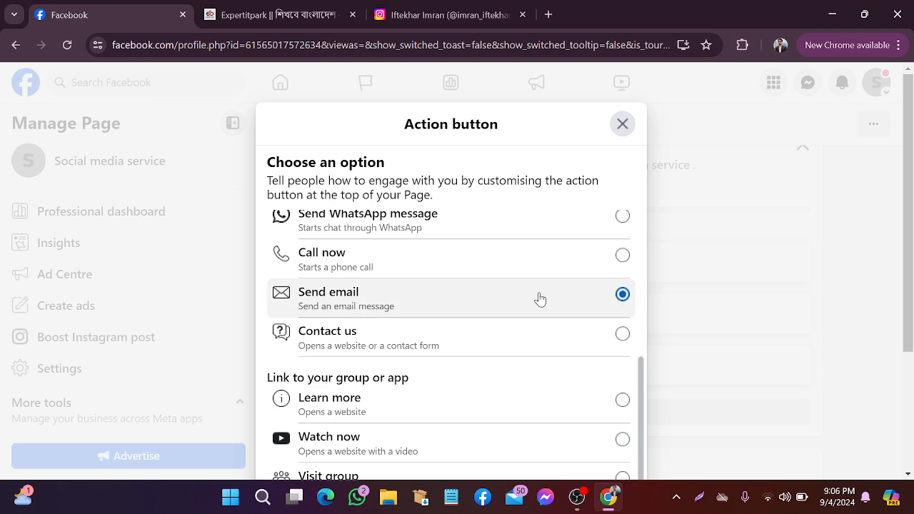
Switch between Send message and Send email, finally picking Learn more
{"action": "scroll", "coordinate": [424, 309], "scroll_direction": "up", "scroll_amount": 1}
{"action": "scroll", "coordinate": [425, 309], "scroll_direction": "up", "scroll_amount": 1}
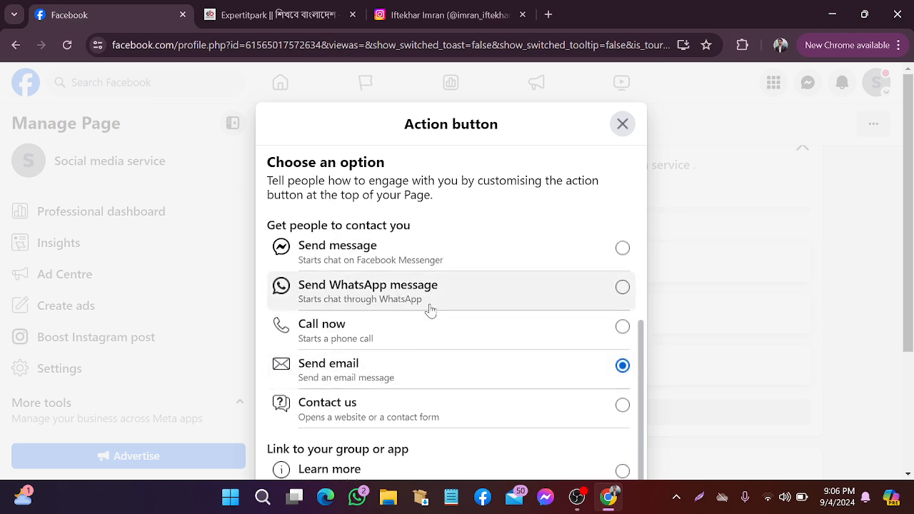
{"action": "scroll", "coordinate": [371, 366], "scroll_direction": "down", "scroll_amount": 2}
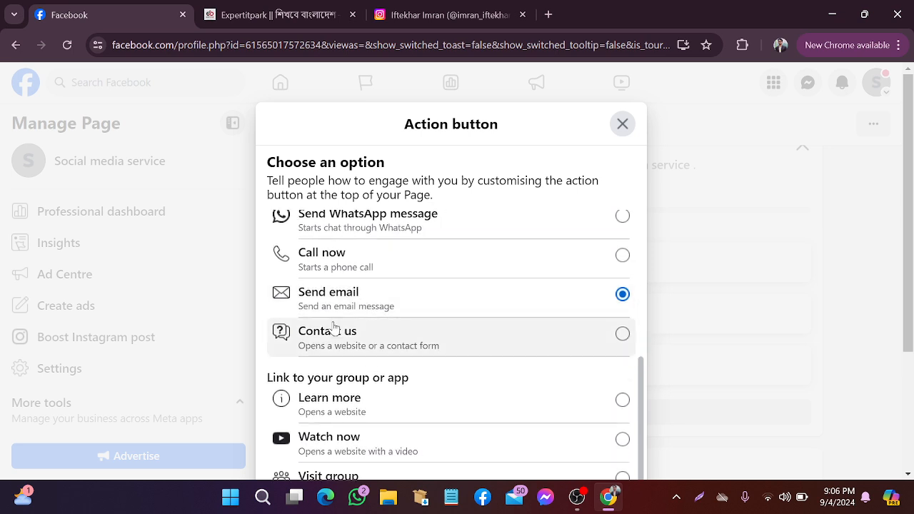
{"action": "scroll", "coordinate": [497, 318], "scroll_direction": "up", "scroll_amount": 2}
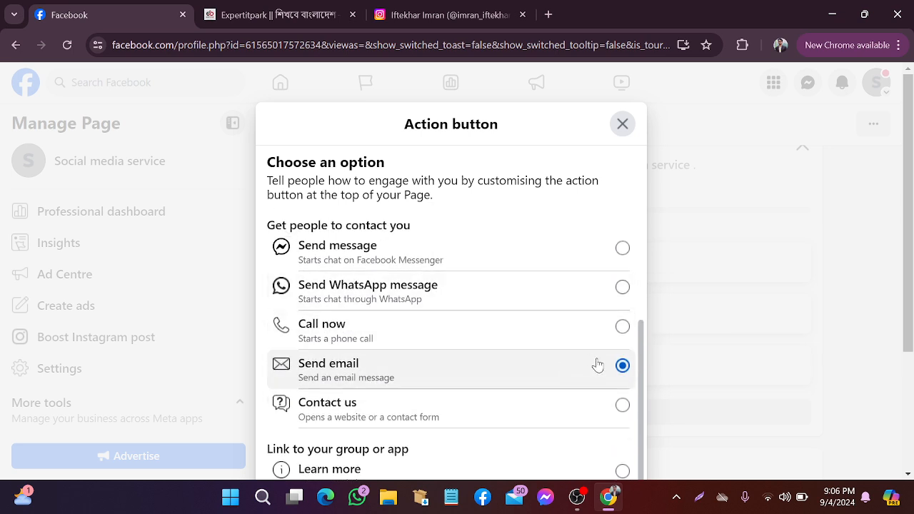
{"action": "left_click", "coordinate": [623, 248]}
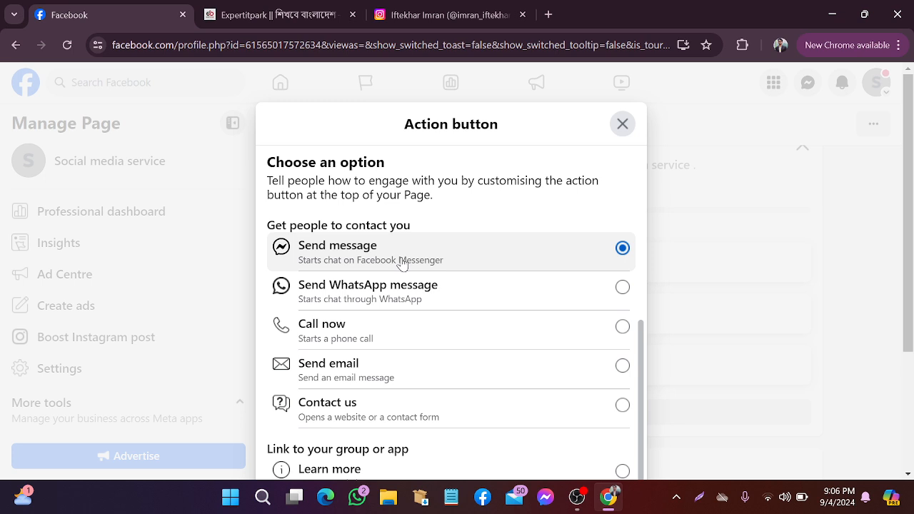
{"action": "scroll", "coordinate": [428, 293], "scroll_direction": "down", "scroll_amount": 1}
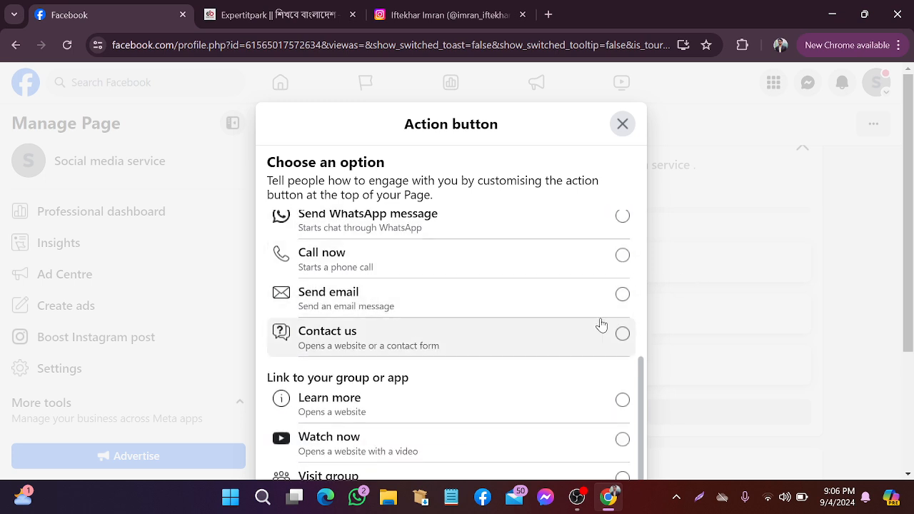
{"action": "left_click", "coordinate": [622, 297]}
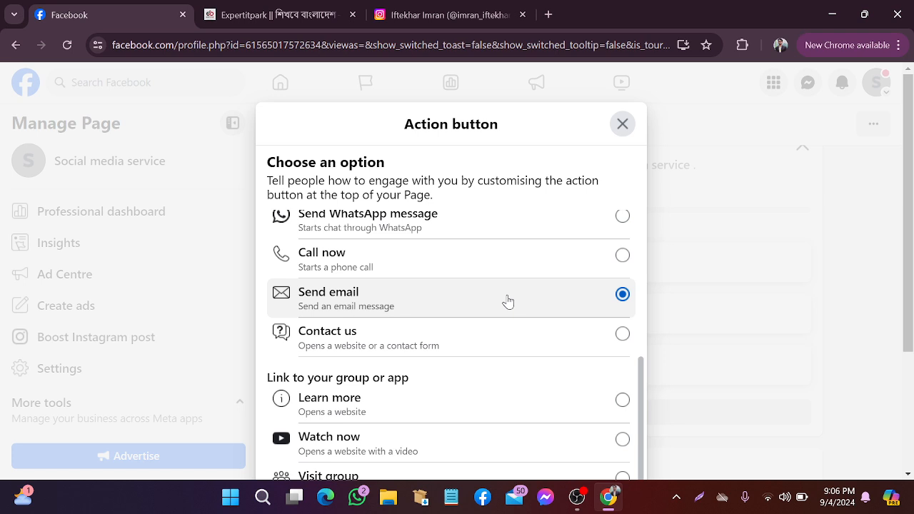
{"action": "scroll", "coordinate": [508, 301], "scroll_direction": "down", "scroll_amount": 1}
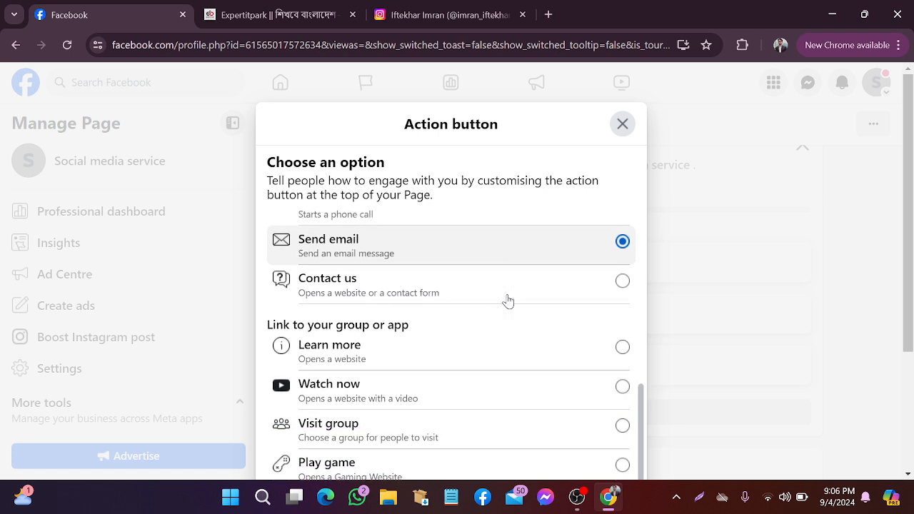
{"action": "left_click", "coordinate": [623, 347]}
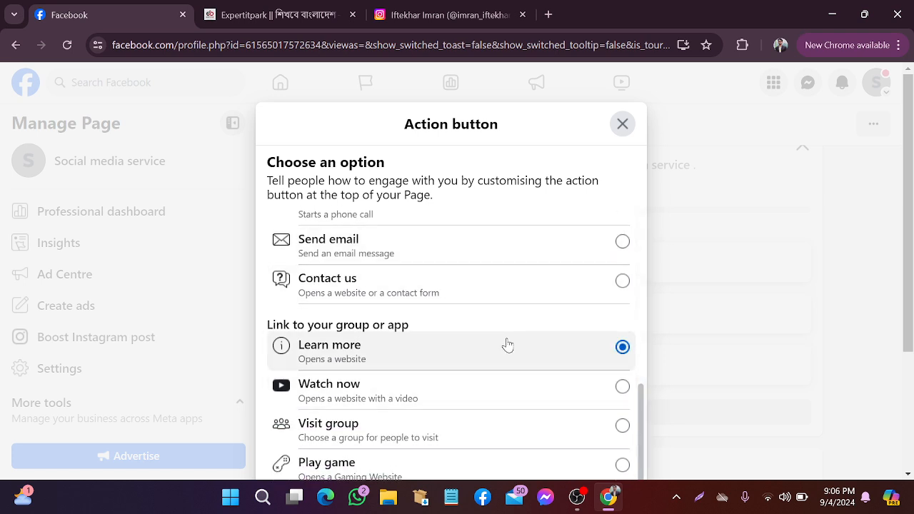
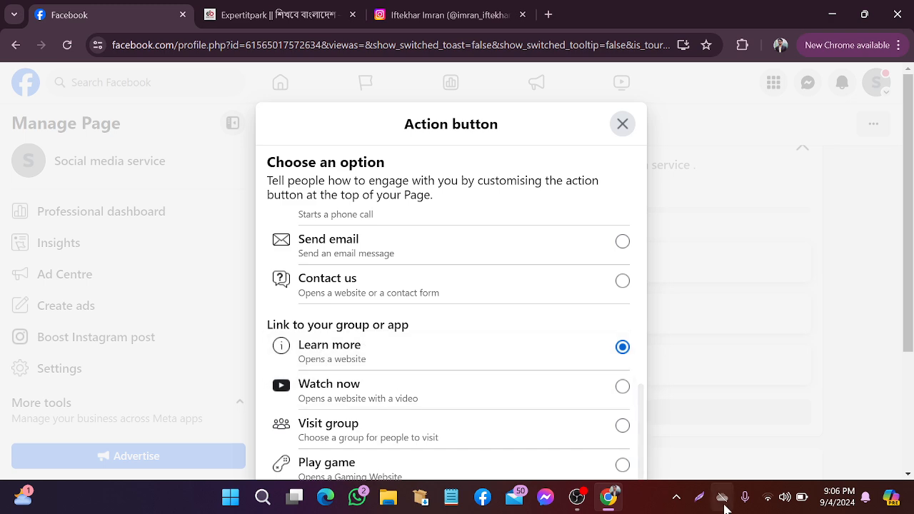
Snip the Learn more option, mark it with a red arrow, then discard the capture
{"action": "left_click", "coordinate": [700, 498]}
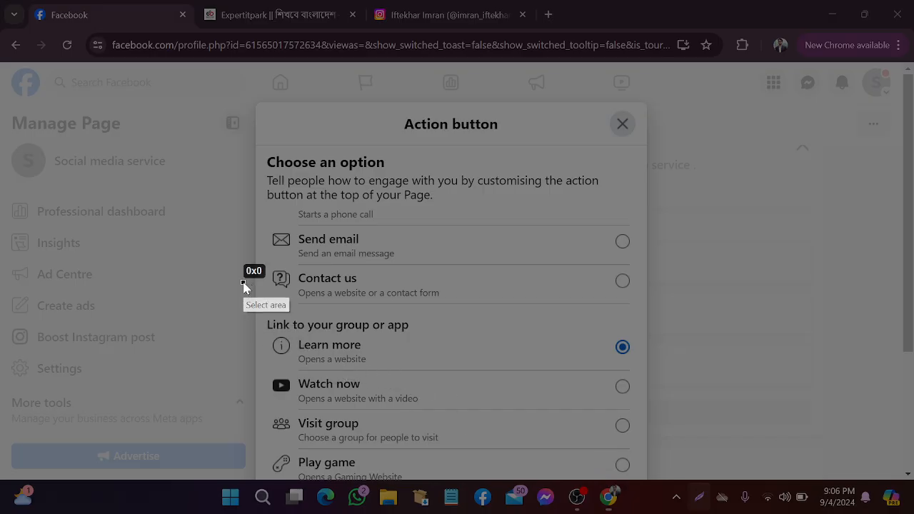
{"action": "left_click_drag", "start_coordinate": [243, 283], "coordinate": [687, 380]}
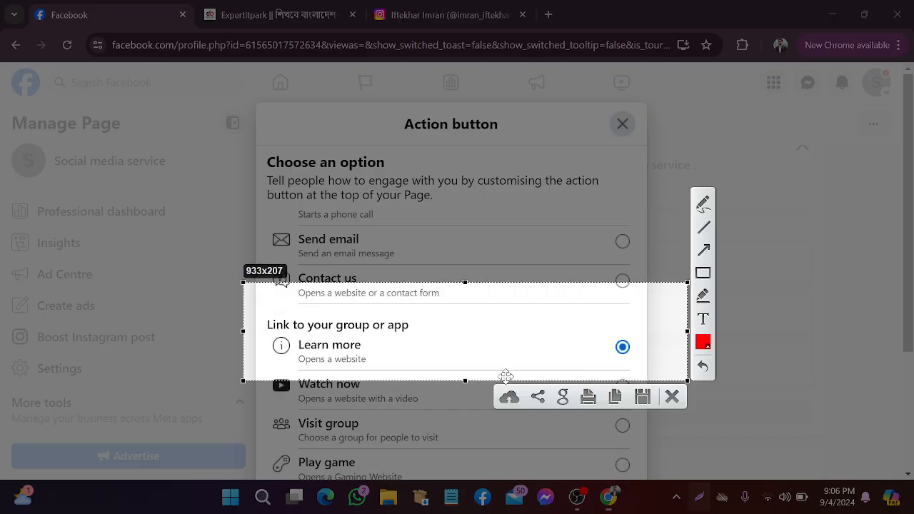
{"action": "left_click", "coordinate": [703, 251]}
{"action": "left_click_drag", "start_coordinate": [465, 365], "coordinate": [367, 364]}
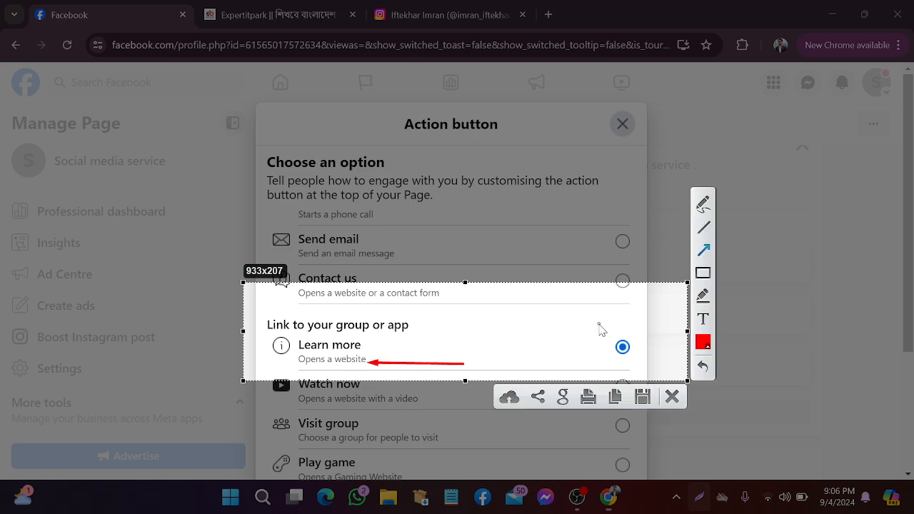
{"action": "left_click", "coordinate": [672, 397]}
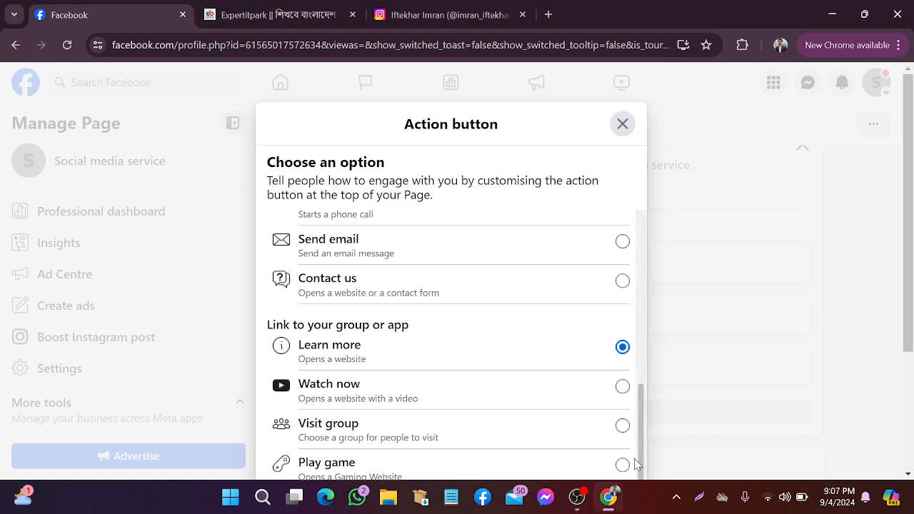
Keep Learn more selected and continue to the website link step
{"action": "scroll", "coordinate": [632, 460], "scroll_direction": "down", "scroll_amount": 3}
{"action": "scroll", "coordinate": [631, 460], "scroll_direction": "down", "scroll_amount": 1}
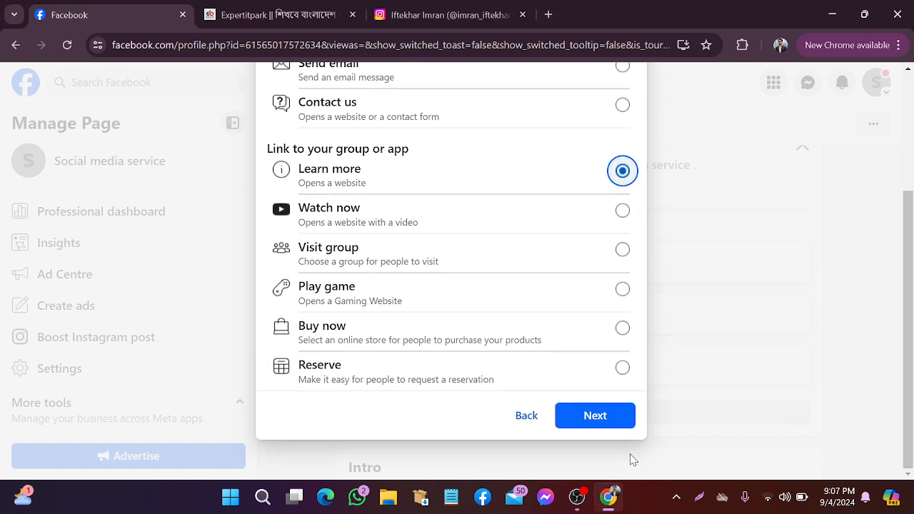
{"action": "left_click", "coordinate": [616, 423]}
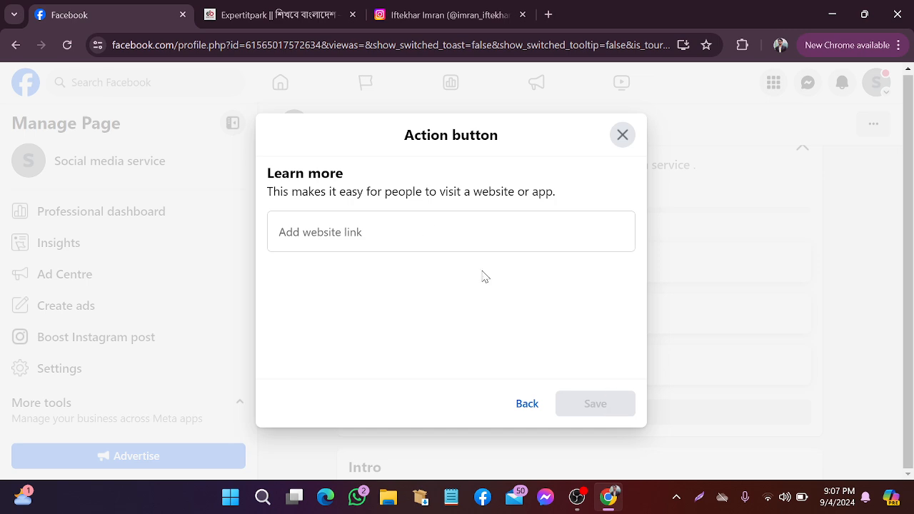
{"action": "left_click", "coordinate": [350, 228]}
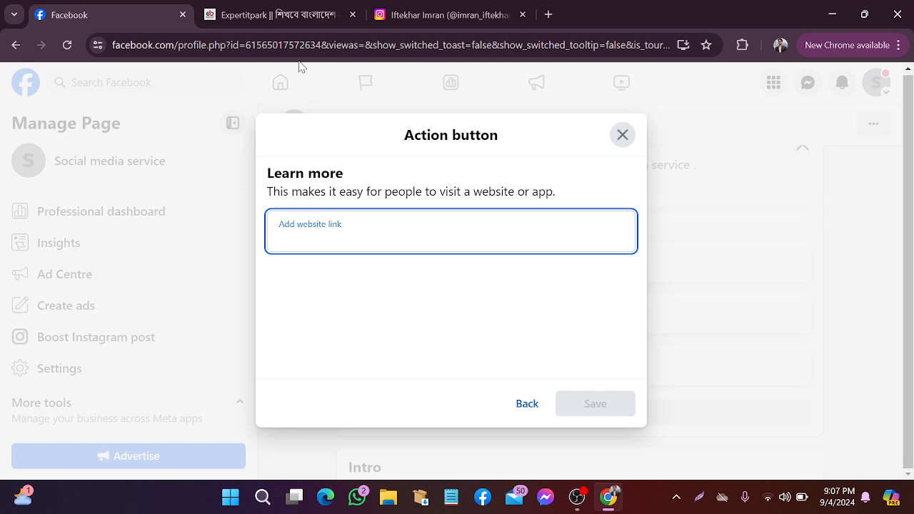
{"action": "left_click", "coordinate": [282, 8]}
{"action": "left_click", "coordinate": [264, 44]}
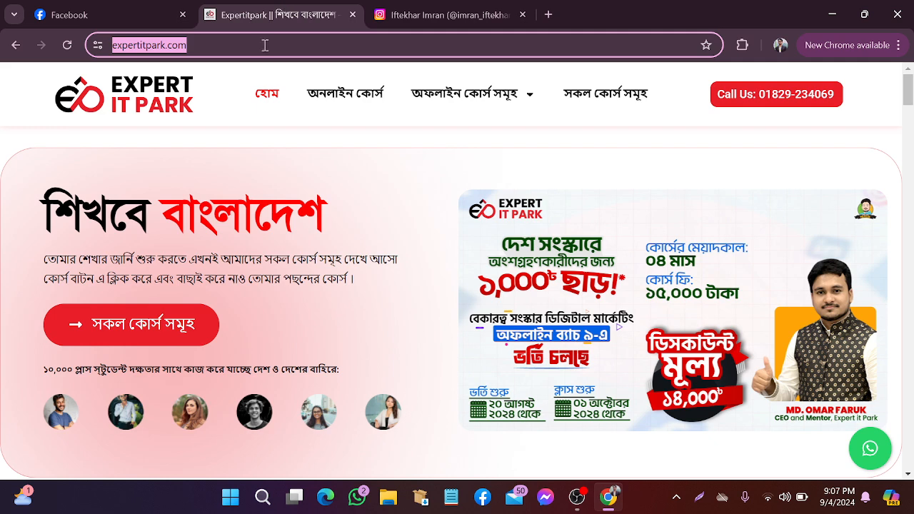
{"action": "right_click", "coordinate": [168, 44]}
{"action": "left_click", "coordinate": [222, 170]}
{"action": "left_click", "coordinate": [127, 7]}
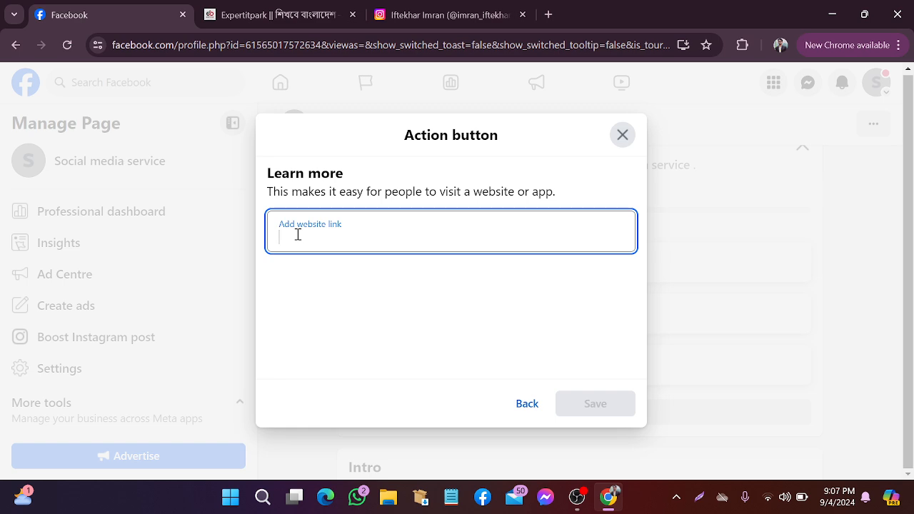
Paste the address as the Learn more button's website link and save it
{"action": "right_click", "coordinate": [298, 234]}
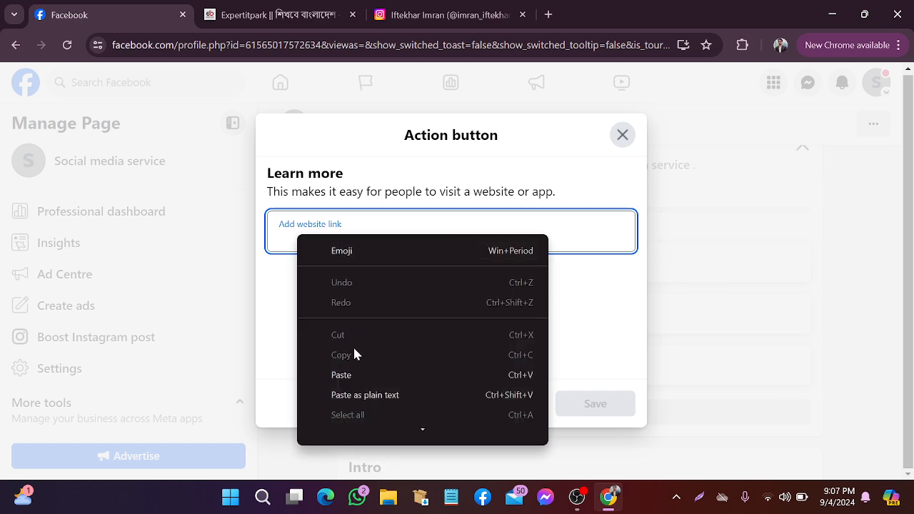
{"action": "left_click", "coordinate": [356, 373]}
{"action": "left_click", "coordinate": [590, 405]}
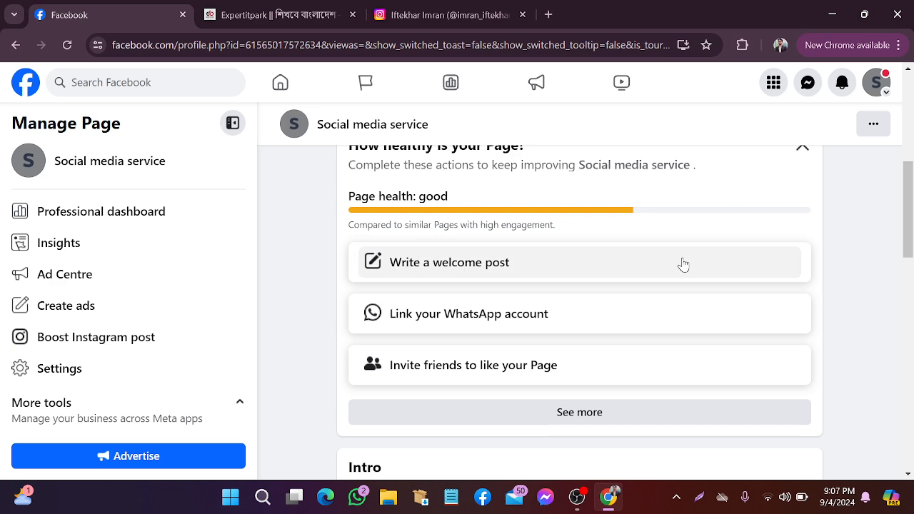
{"action": "scroll", "coordinate": [803, 317], "scroll_direction": "up", "scroll_amount": 2}
Dismiss the page health card and load the Page's View As visitor preview, reloading it
{"action": "left_click", "coordinate": [803, 287]}
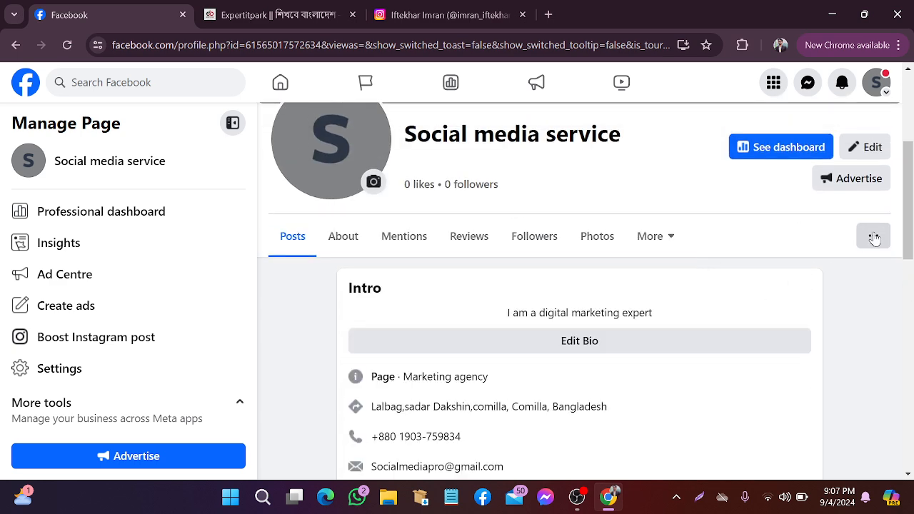
{"action": "left_click", "coordinate": [877, 237]}
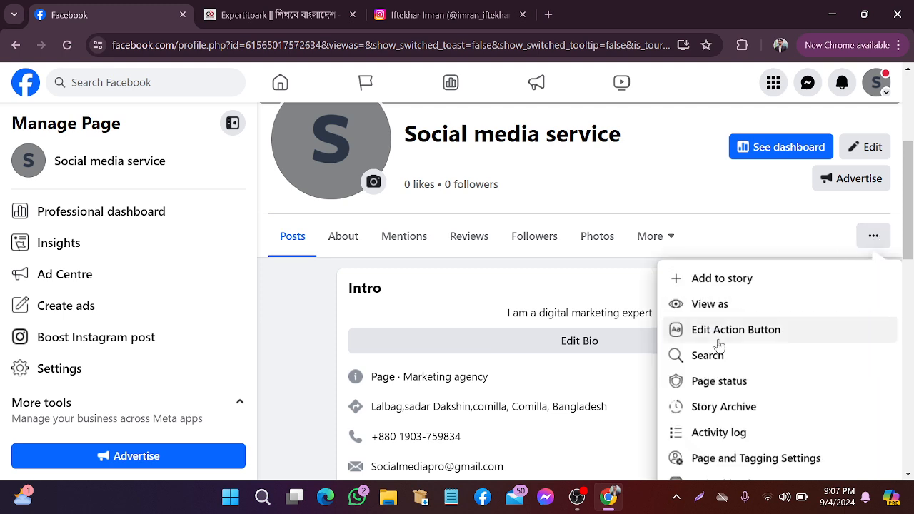
{"action": "left_click", "coordinate": [723, 305]}
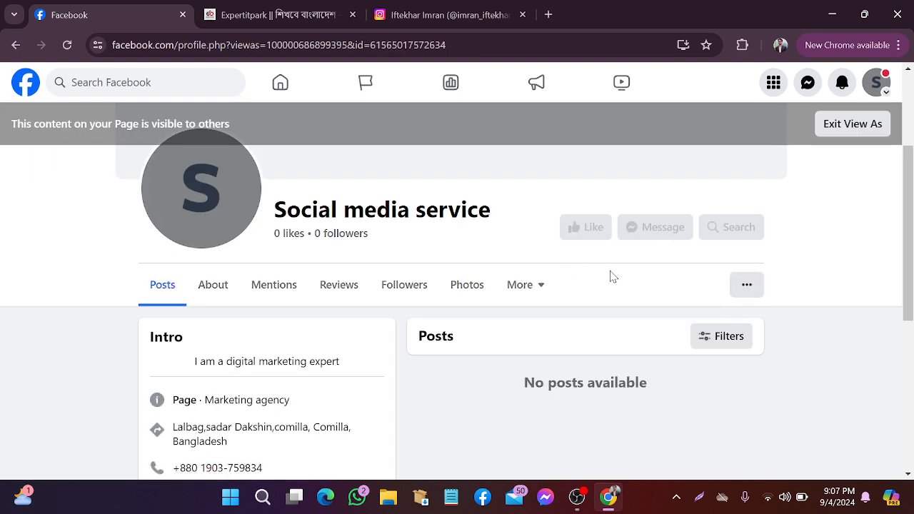
{"action": "scroll", "coordinate": [611, 275], "scroll_direction": "up", "scroll_amount": 1}
{"action": "scroll", "coordinate": [612, 285], "scroll_direction": "down", "scroll_amount": 3}
{"action": "scroll", "coordinate": [603, 286], "scroll_direction": "up", "scroll_amount": 3}
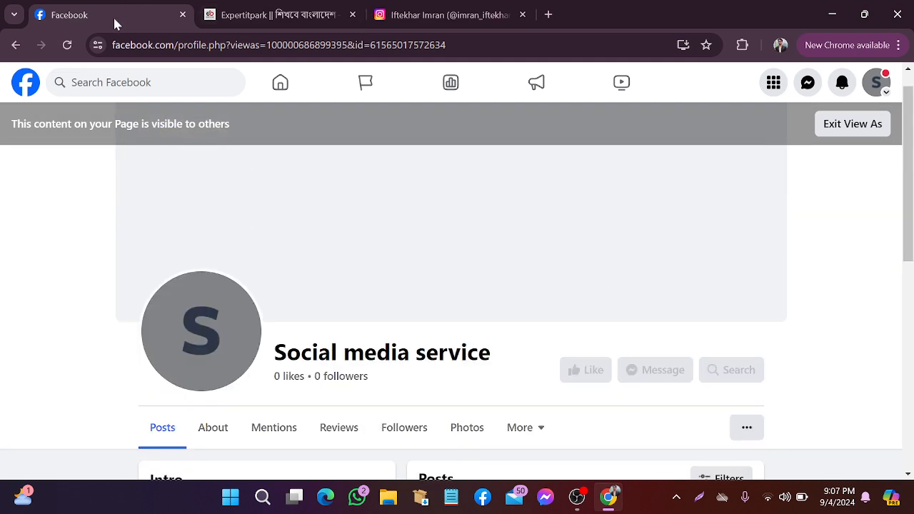
{"action": "left_click", "coordinate": [68, 46]}
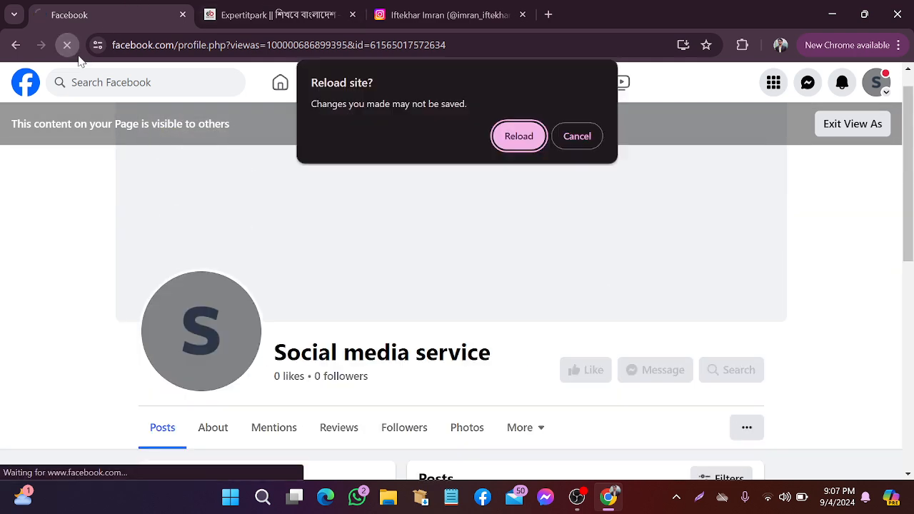
{"action": "left_click", "coordinate": [519, 136]}
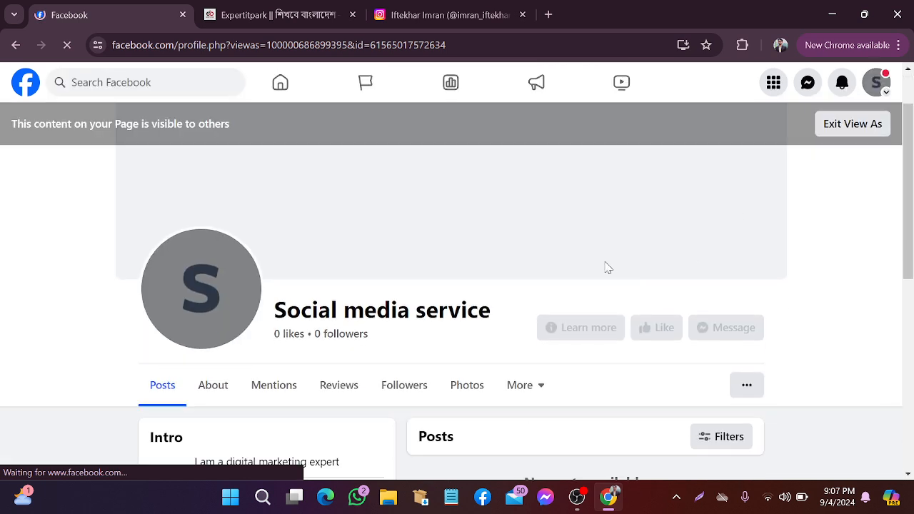
Snip the Page header showing Learn more beside Like and Message, then discard it
{"action": "scroll", "coordinate": [572, 261], "scroll_direction": "down", "scroll_amount": 1}
{"action": "left_click", "coordinate": [699, 497]}
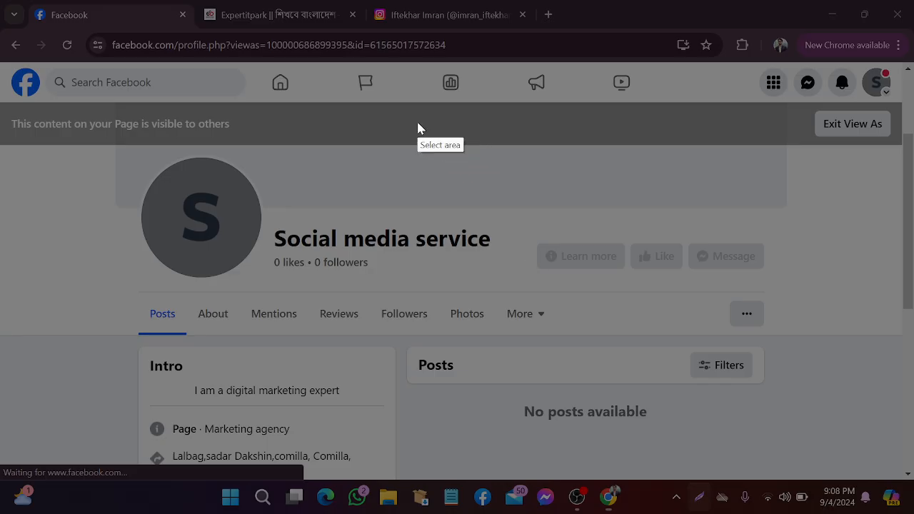
{"action": "left_click_drag", "start_coordinate": [319, 173], "coordinate": [904, 347]}
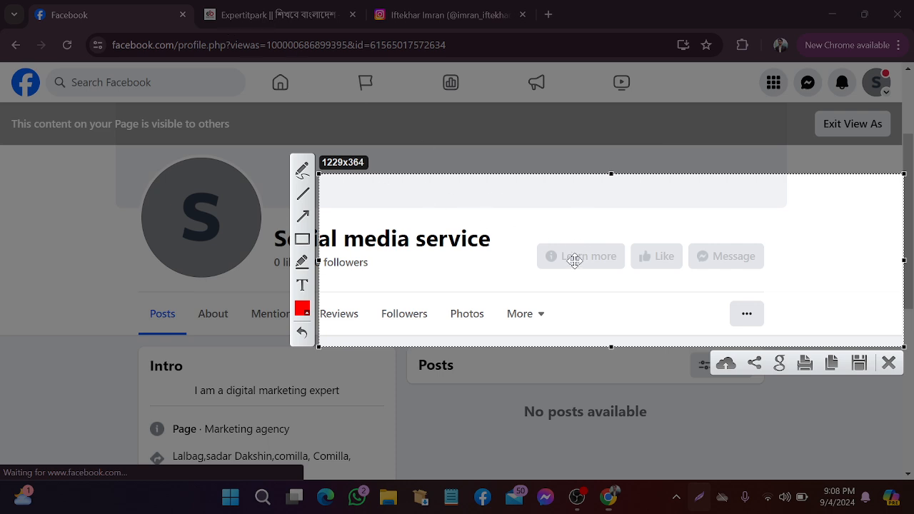
{"action": "left_click", "coordinate": [889, 363]}
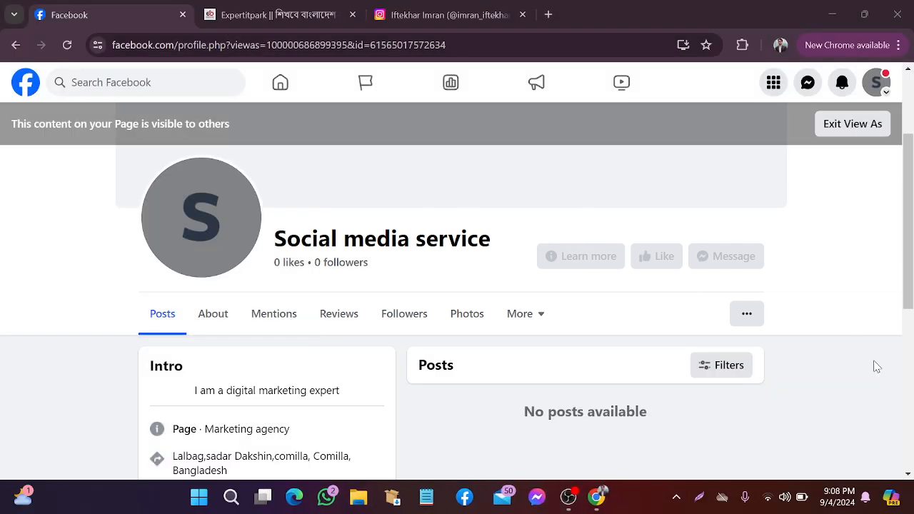
{"action": "scroll", "coordinate": [557, 257], "scroll_direction": "up", "scroll_amount": 2}
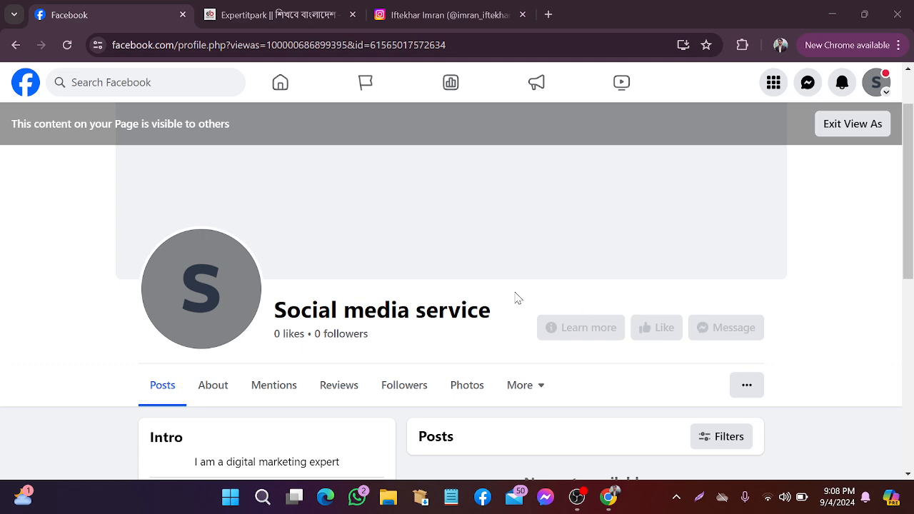
Exit the visitor preview and scroll back to the Page's cover area
{"action": "left_click", "coordinate": [843, 124]}
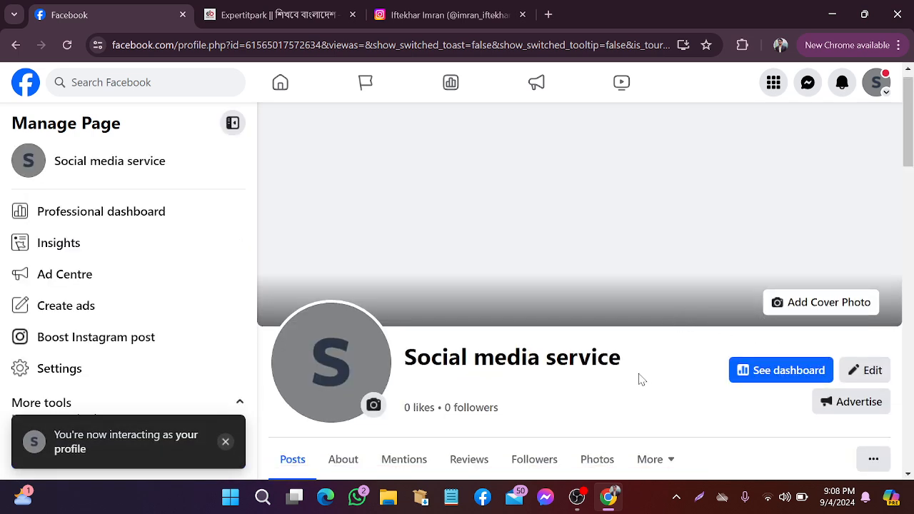
{"action": "scroll", "coordinate": [643, 377], "scroll_direction": "down", "scroll_amount": 2}
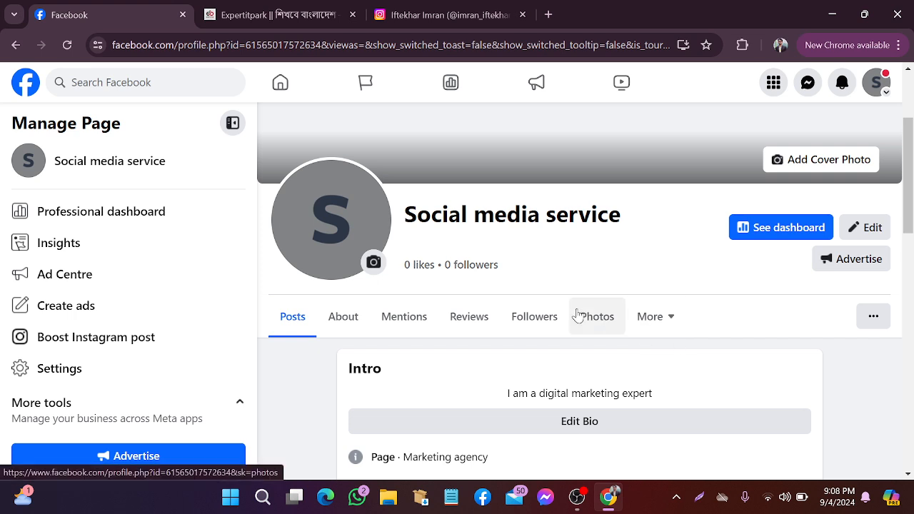
{"action": "scroll", "coordinate": [683, 267], "scroll_direction": "down", "scroll_amount": 1}
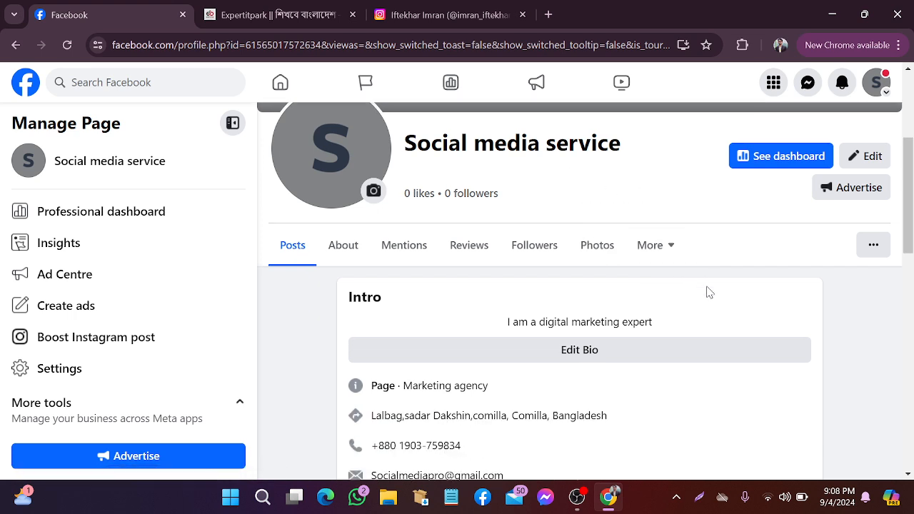
{"action": "scroll", "coordinate": [709, 292], "scroll_direction": "down", "scroll_amount": 1}
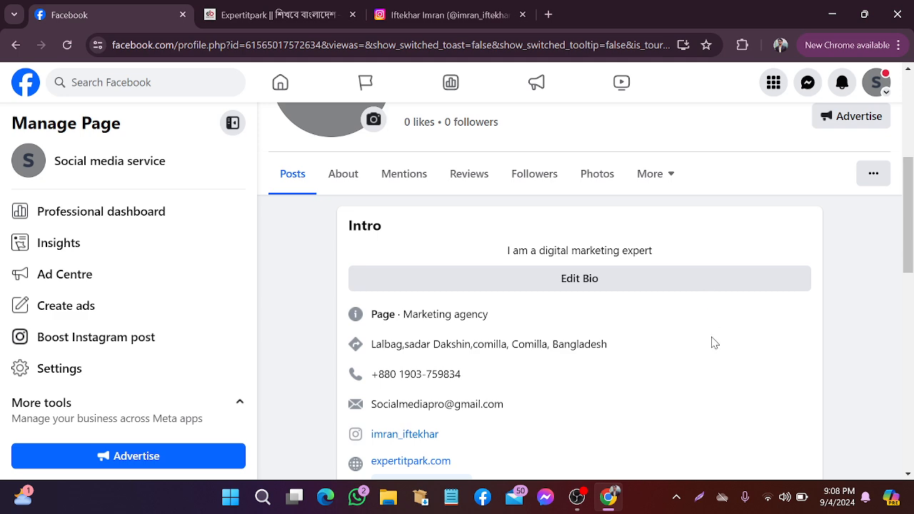
{"action": "scroll", "coordinate": [712, 343], "scroll_direction": "down", "scroll_amount": 1}
{"action": "scroll", "coordinate": [712, 343], "scroll_direction": "up", "scroll_amount": 5}
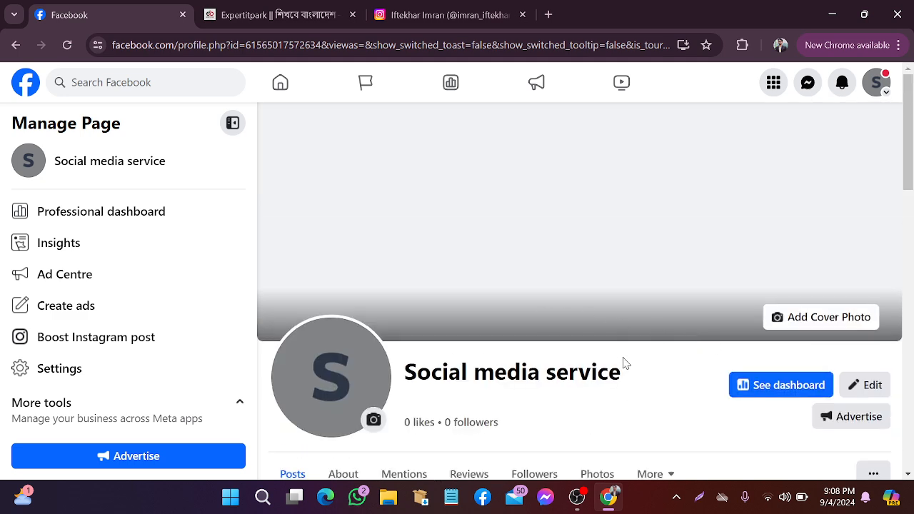
Try uploading the page profile image from E:\Special Picture as the cover photo
{"action": "left_click", "coordinate": [819, 323]}
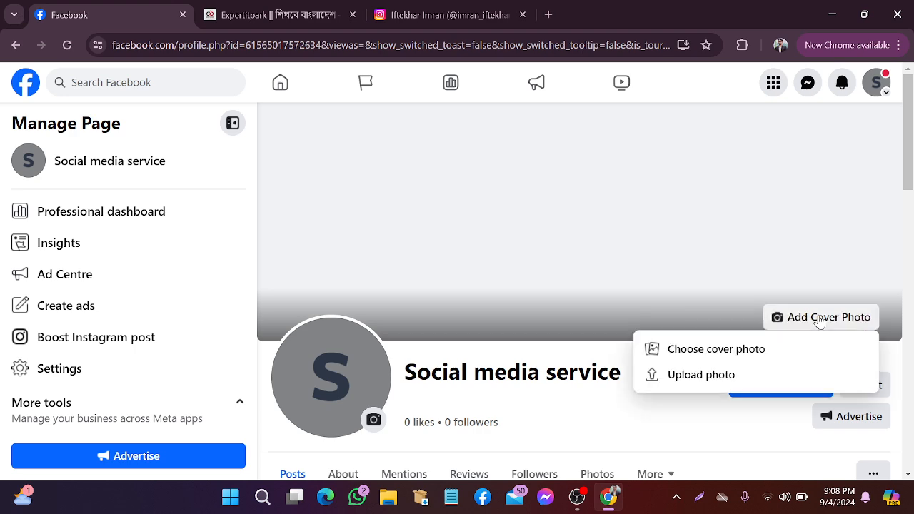
{"action": "left_click", "coordinate": [703, 375]}
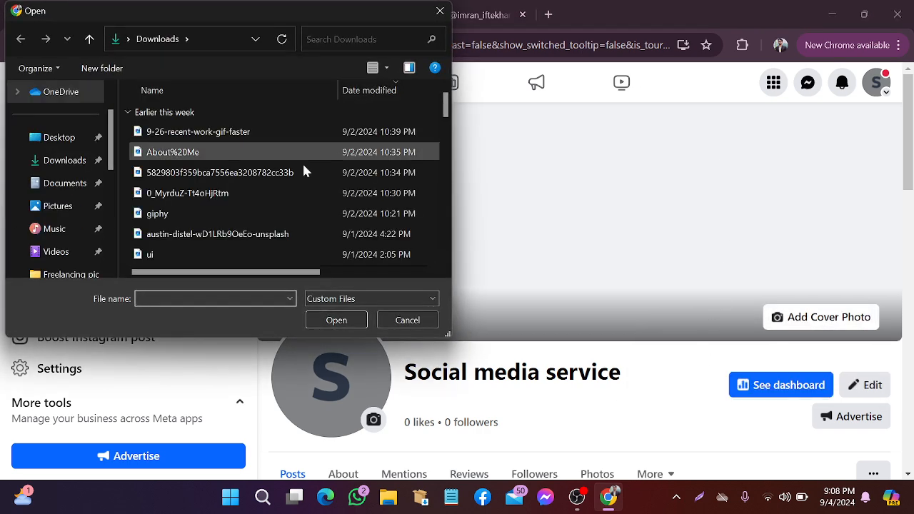
{"action": "scroll", "coordinate": [60, 230], "scroll_direction": "down", "scroll_amount": 1}
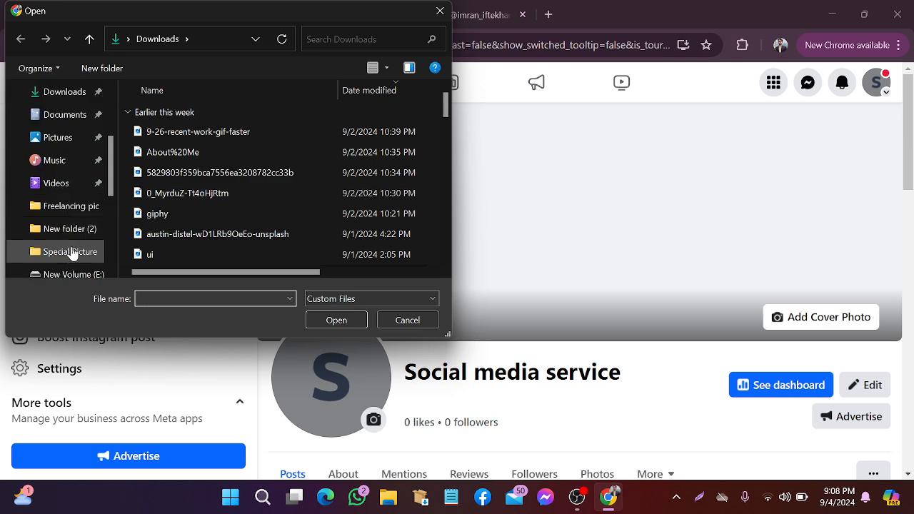
{"action": "scroll", "coordinate": [77, 245], "scroll_direction": "down", "scroll_amount": 2}
{"action": "left_click", "coordinate": [79, 252]}
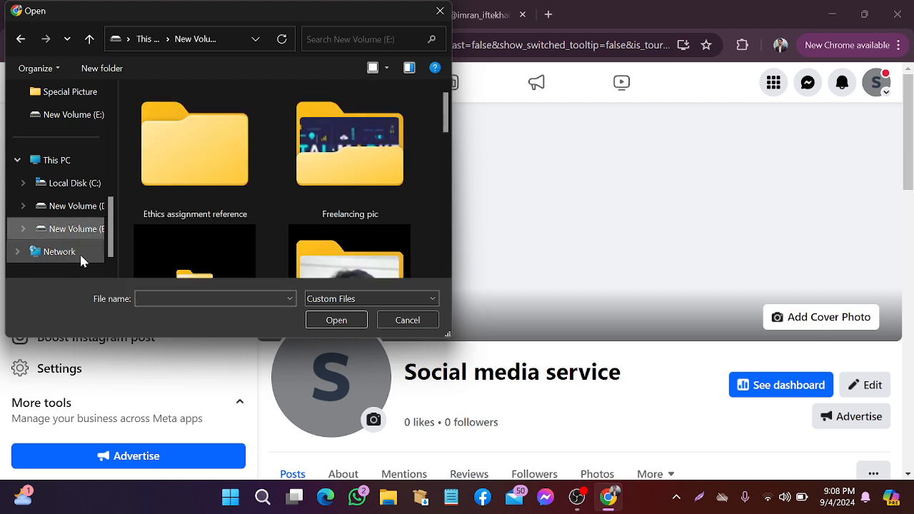
{"action": "double_click", "coordinate": [350, 107]}
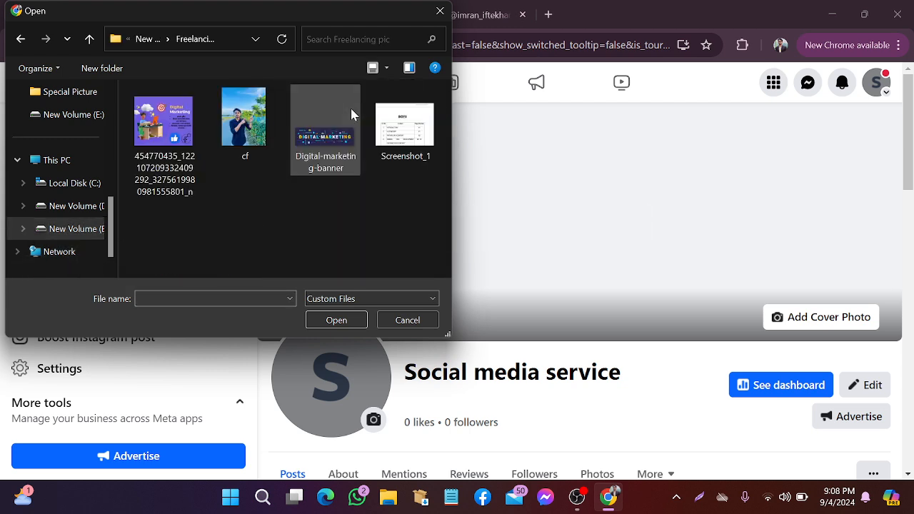
{"action": "left_click", "coordinate": [21, 39]}
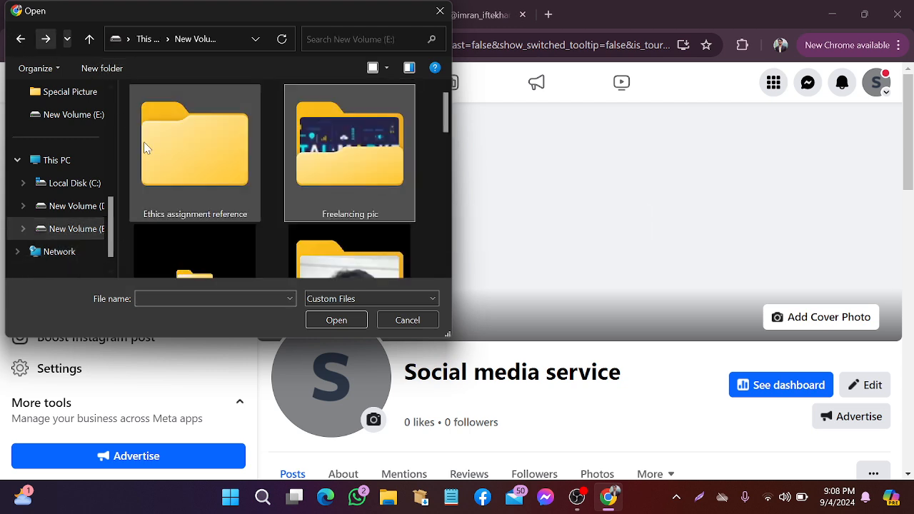
{"action": "scroll", "coordinate": [187, 166], "scroll_direction": "down", "scroll_amount": 3}
{"action": "double_click", "coordinate": [198, 201]}
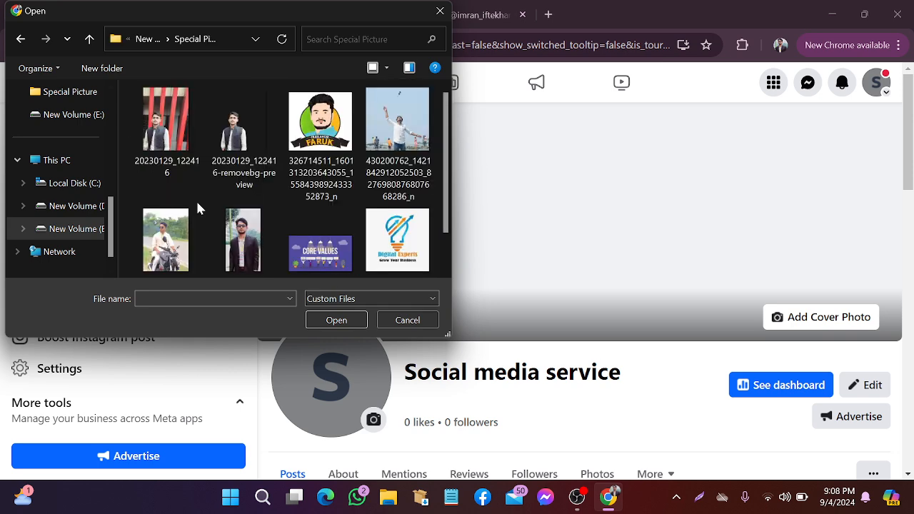
{"action": "scroll", "coordinate": [326, 132], "scroll_direction": "down", "scroll_amount": 1}
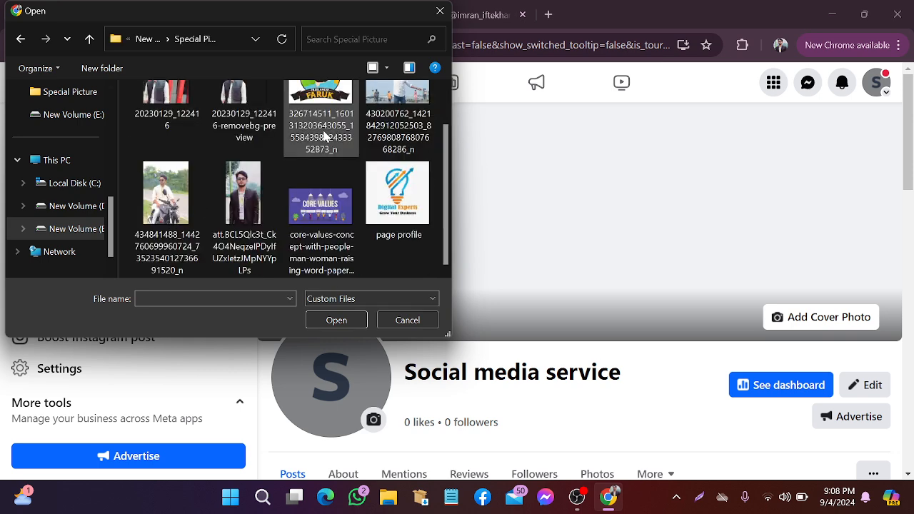
{"action": "left_click", "coordinate": [398, 204]}
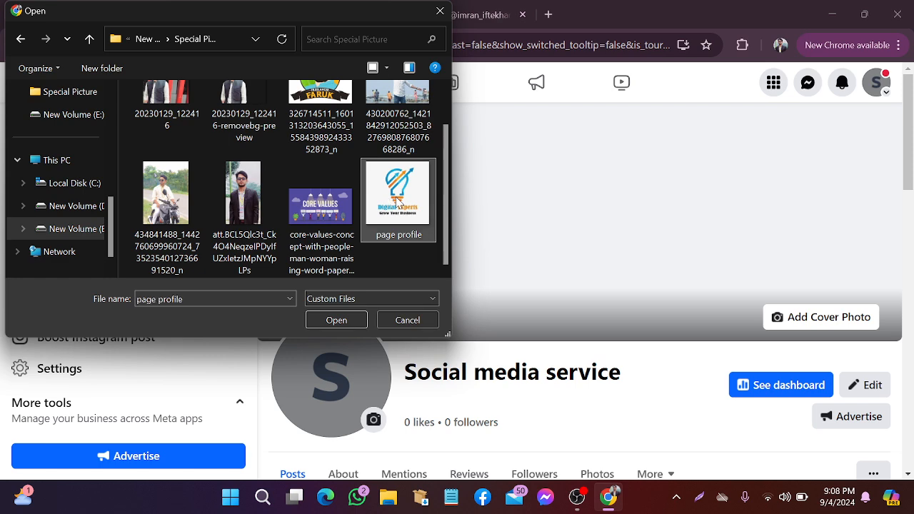
{"action": "left_click", "coordinate": [336, 321]}
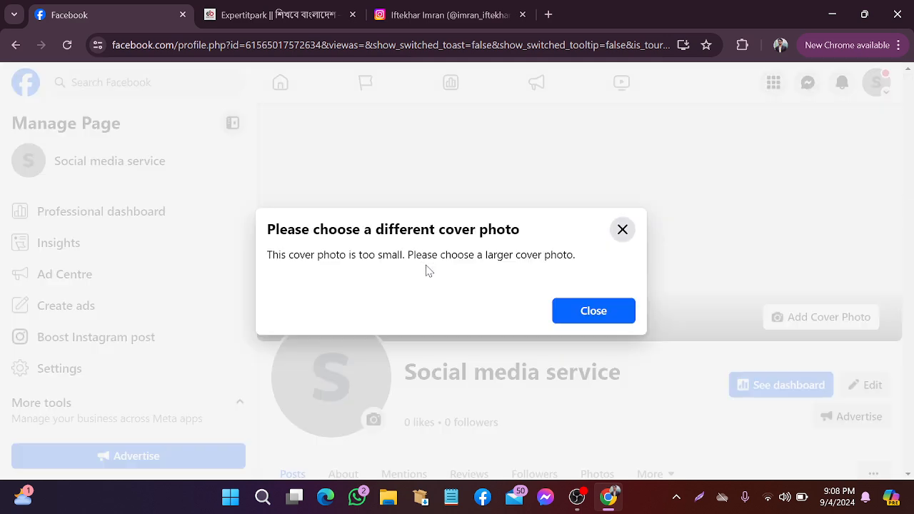
Dismiss the too-small warning and upload the core values illustration as the cover instead
{"action": "left_click", "coordinate": [583, 315]}
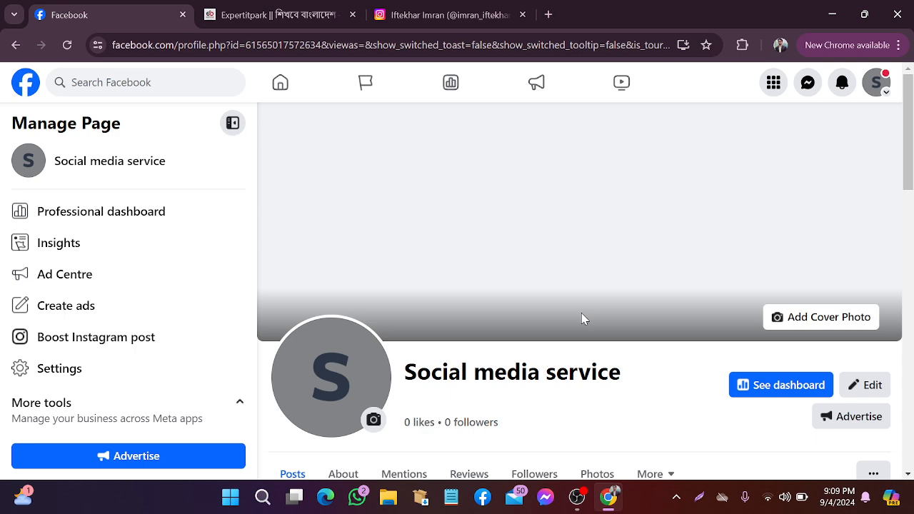
{"action": "left_click", "coordinate": [829, 326]}
{"action": "left_click", "coordinate": [699, 375]}
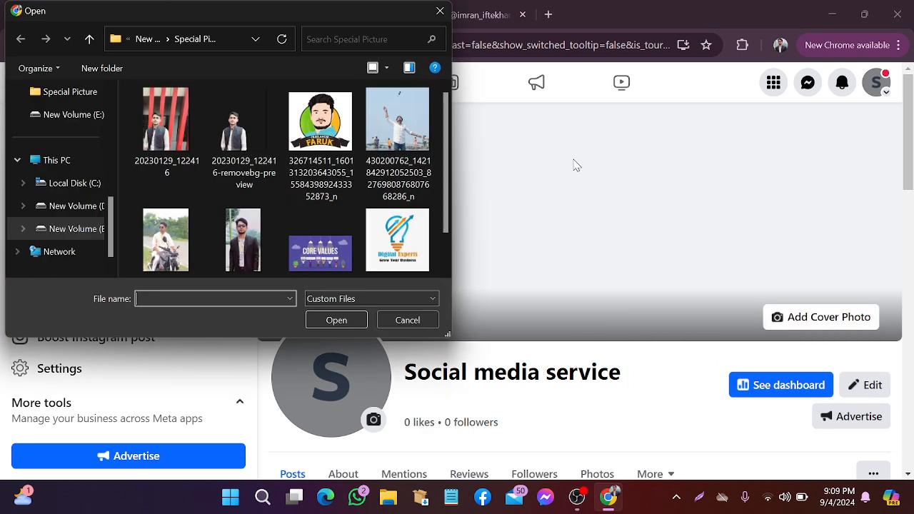
{"action": "scroll", "coordinate": [395, 230], "scroll_direction": "down", "scroll_amount": 1}
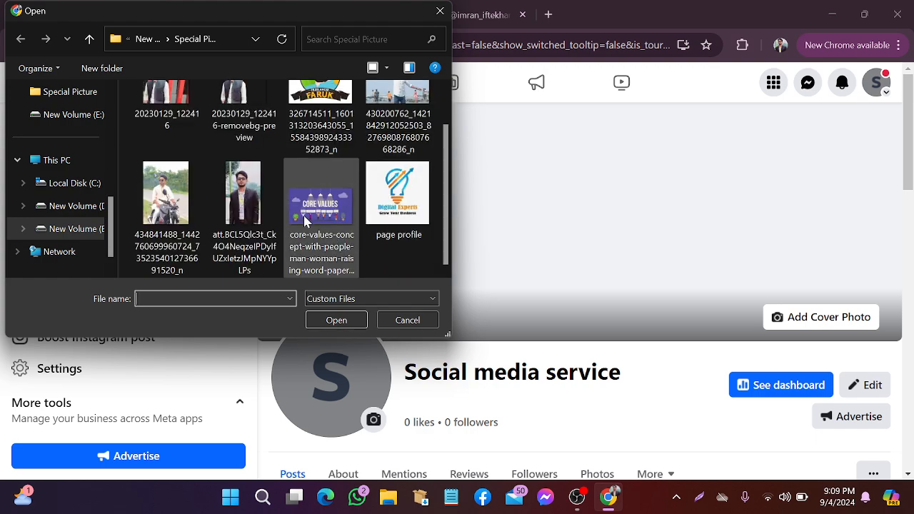
{"action": "left_click", "coordinate": [321, 207]}
{"action": "left_click", "coordinate": [338, 321]}
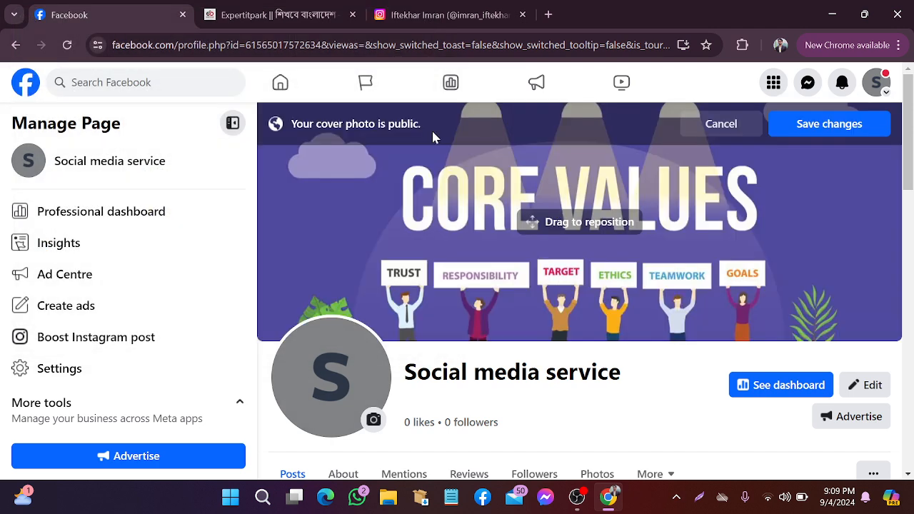
{"action": "scroll", "coordinate": [536, 213], "scroll_direction": "down", "scroll_amount": 1}
{"action": "scroll", "coordinate": [537, 217], "scroll_direction": "down", "scroll_amount": 1}
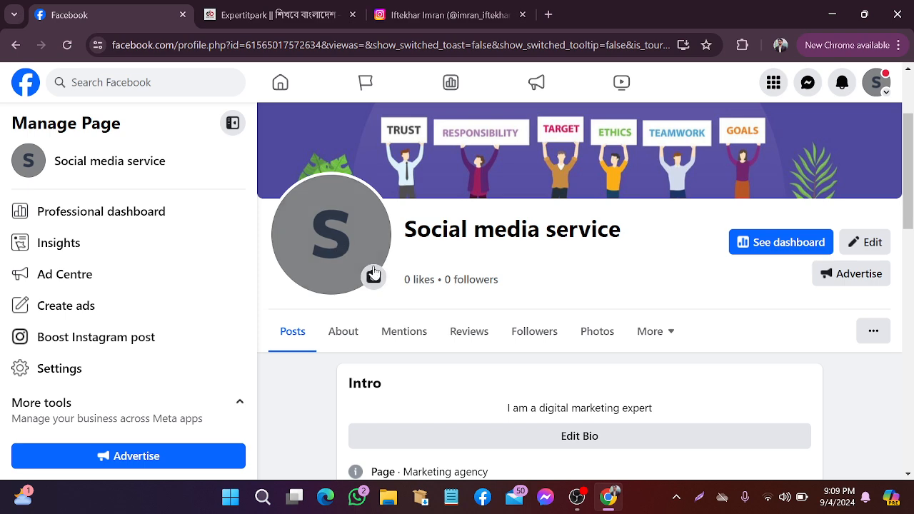
{"action": "left_click", "coordinate": [374, 274]}
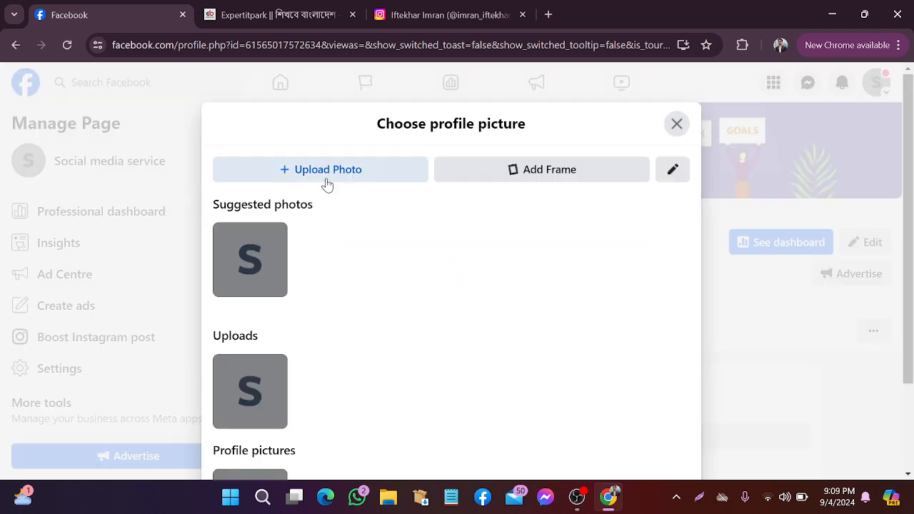
{"action": "left_click", "coordinate": [326, 178]}
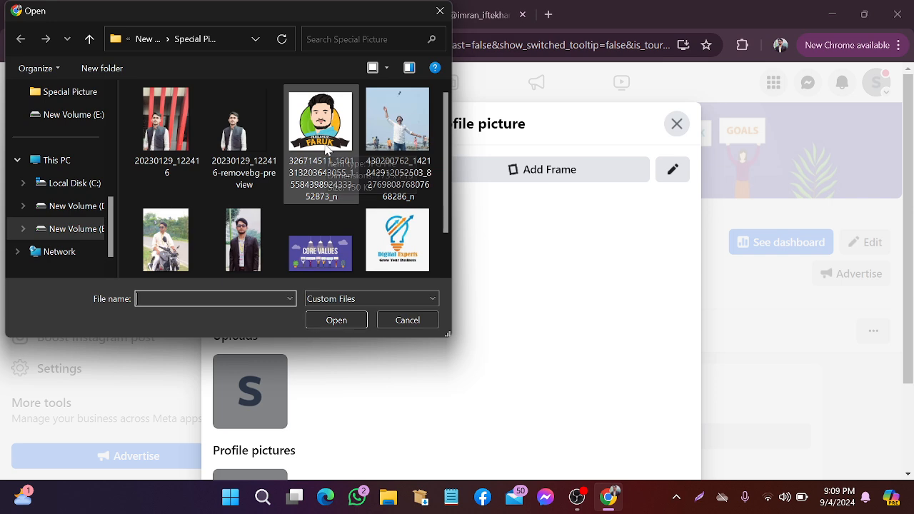
{"action": "left_click", "coordinate": [333, 138]}
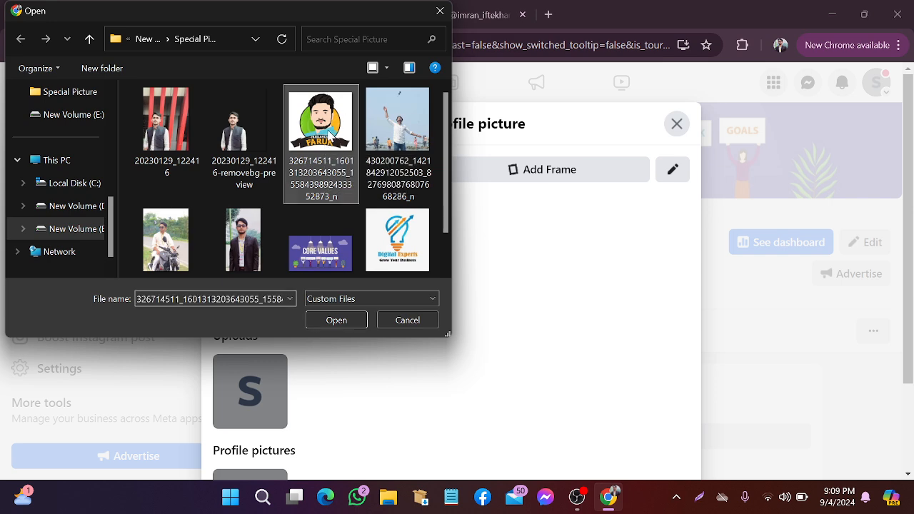
{"action": "left_click", "coordinate": [326, 321]}
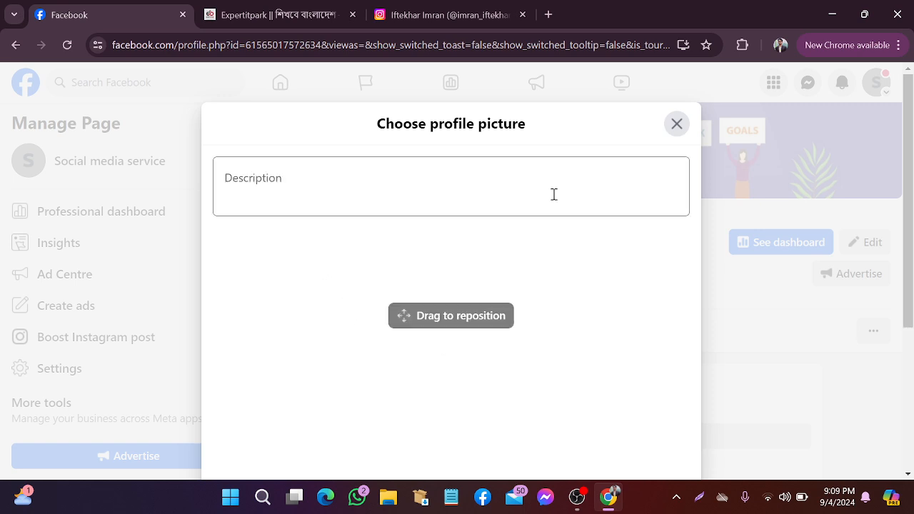
{"action": "left_click", "coordinate": [646, 418]}
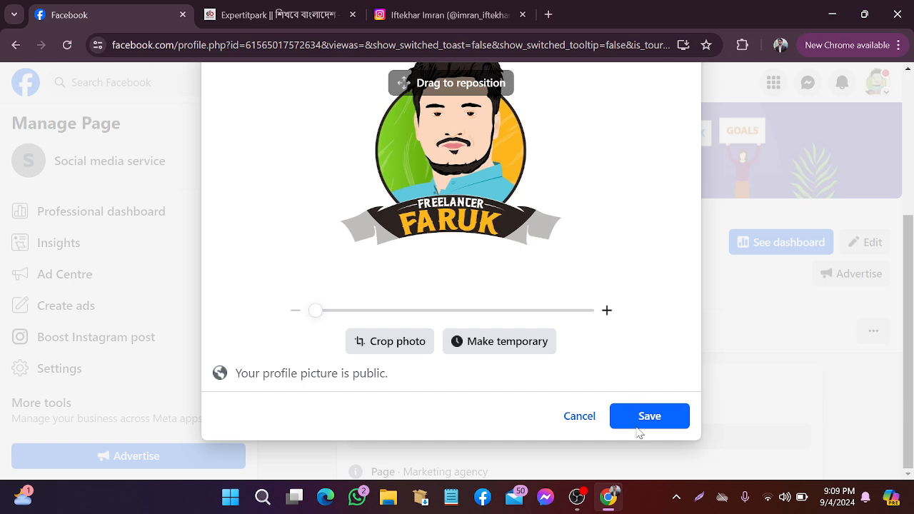
{"action": "left_click", "coordinate": [635, 422]}
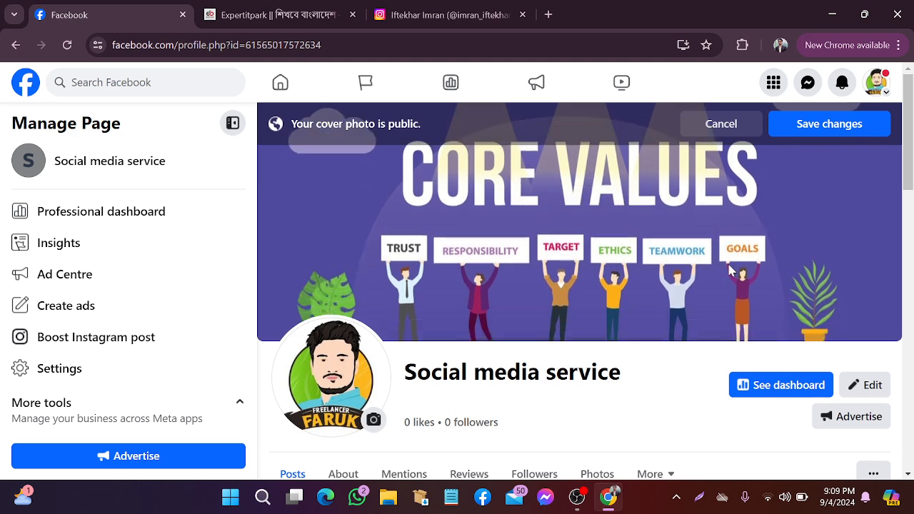
Open the Page's View As visitor preview again and reload it
{"action": "scroll", "coordinate": [725, 311], "scroll_direction": "down", "scroll_amount": 5}
{"action": "scroll", "coordinate": [683, 298], "scroll_direction": "down", "scroll_amount": 2}
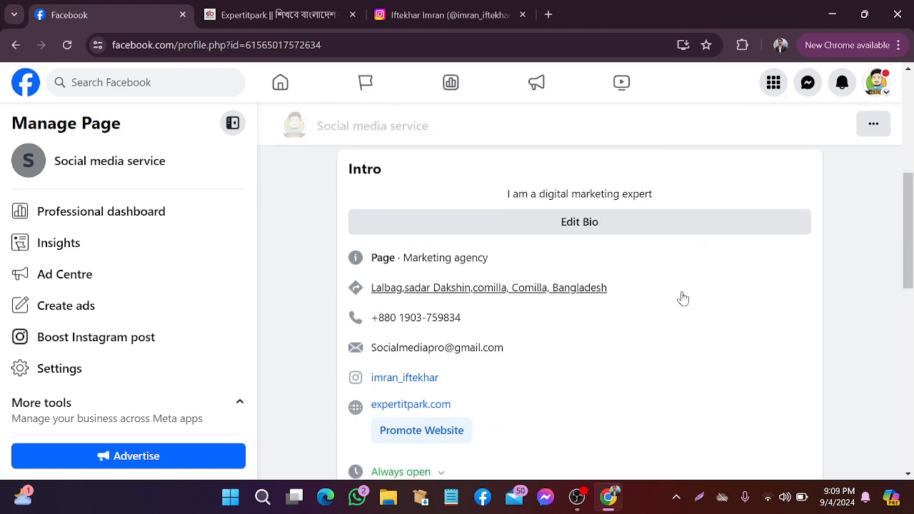
{"action": "scroll", "coordinate": [884, 333], "scroll_direction": "up", "scroll_amount": 2}
{"action": "left_click", "coordinate": [876, 261]}
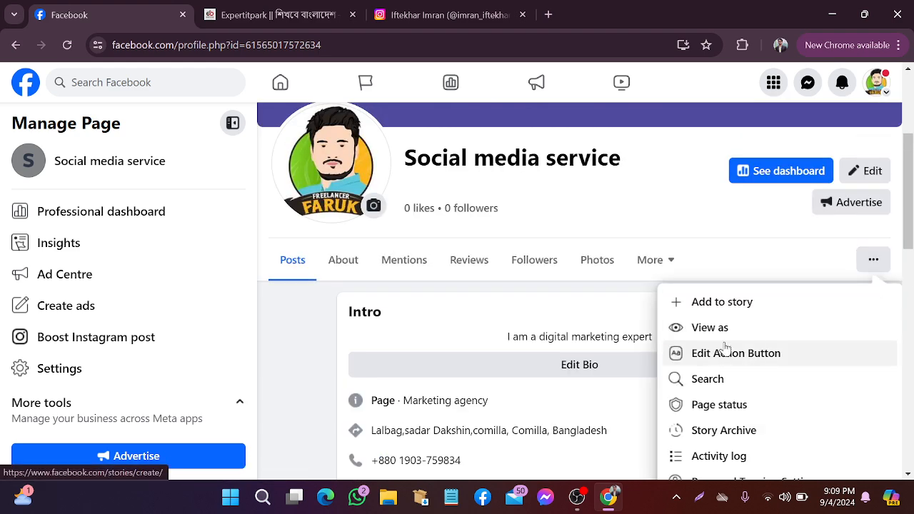
{"action": "left_click", "coordinate": [736, 332]}
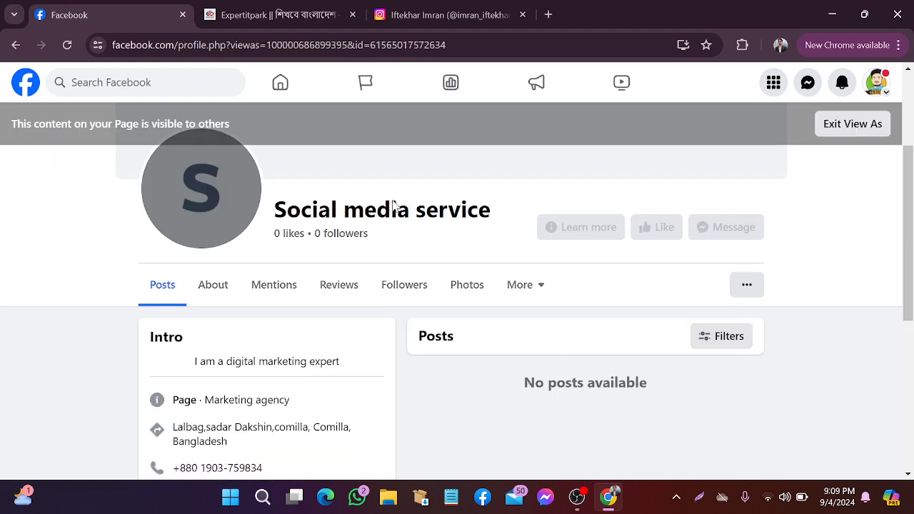
{"action": "scroll", "coordinate": [398, 273], "scroll_direction": "up", "scroll_amount": 3}
{"action": "left_click", "coordinate": [63, 45]}
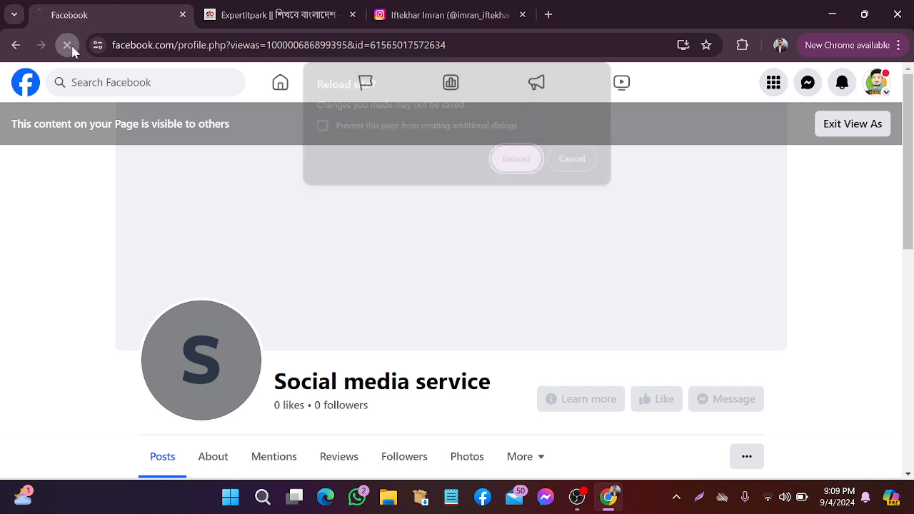
{"action": "left_click", "coordinate": [517, 157]}
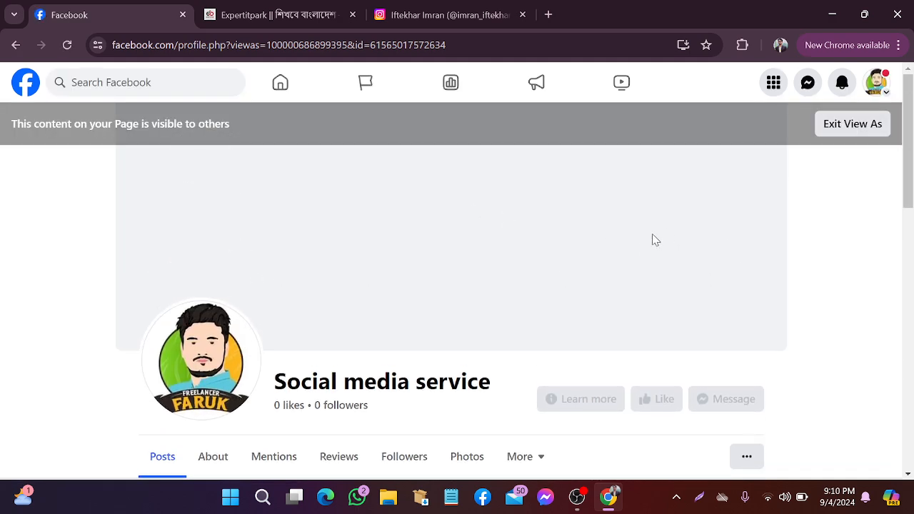
Scroll through the preview with the new profile-picture post, then exit View As
{"action": "scroll", "coordinate": [357, 336], "scroll_direction": "down", "scroll_amount": 2}
{"action": "scroll", "coordinate": [322, 322], "scroll_direction": "up", "scroll_amount": 1}
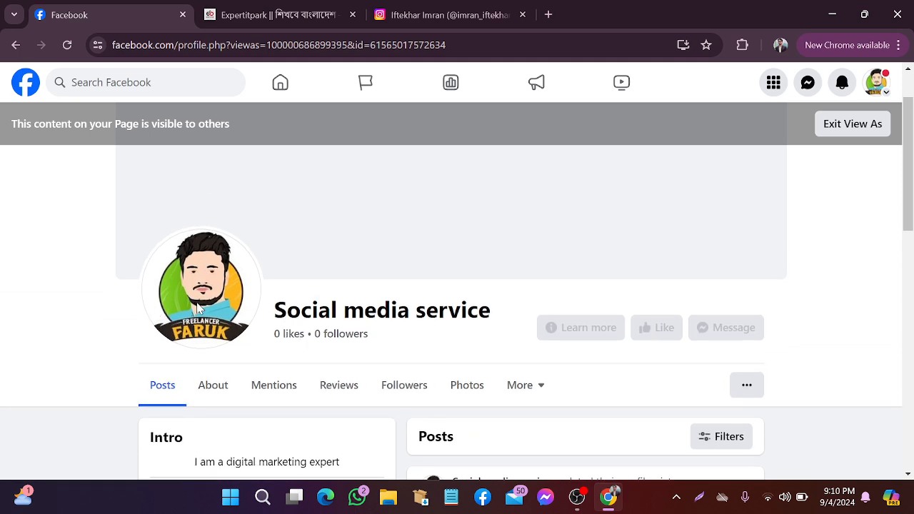
{"action": "scroll", "coordinate": [500, 317], "scroll_direction": "down", "scroll_amount": 1}
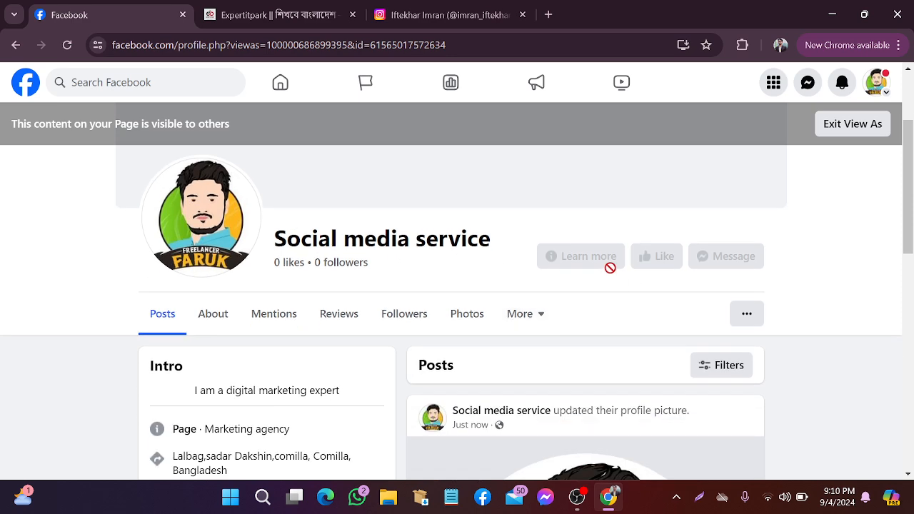
{"action": "scroll", "coordinate": [609, 266], "scroll_direction": "down", "scroll_amount": 1}
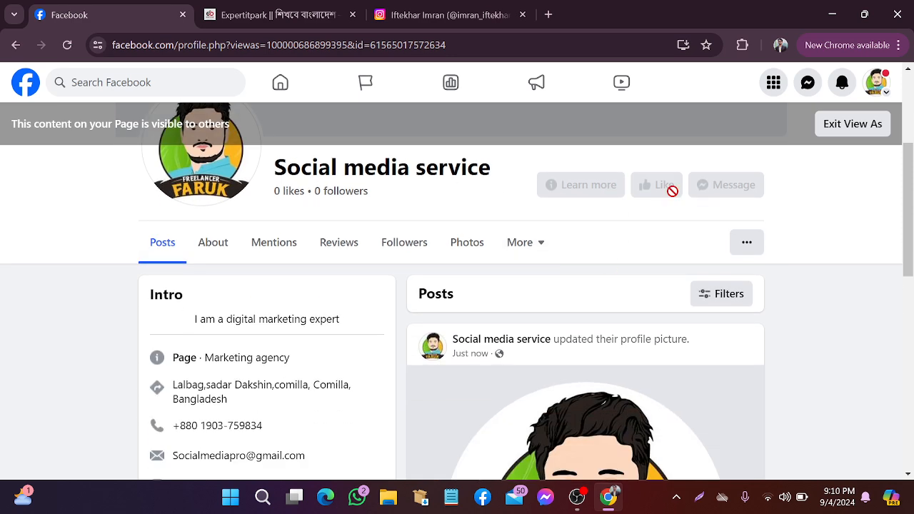
{"action": "scroll", "coordinate": [586, 208], "scroll_direction": "down", "scroll_amount": 2}
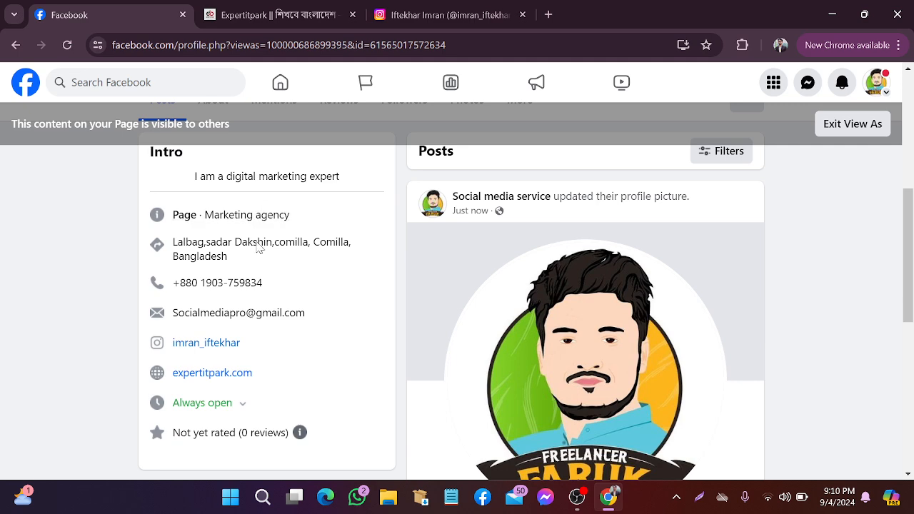
{"action": "scroll", "coordinate": [243, 320], "scroll_direction": "up", "scroll_amount": 1}
{"action": "scroll", "coordinate": [246, 307], "scroll_direction": "down", "scroll_amount": 1}
{"action": "scroll", "coordinate": [364, 288], "scroll_direction": "down", "scroll_amount": 1}
{"action": "scroll", "coordinate": [364, 288], "scroll_direction": "up", "scroll_amount": 3}
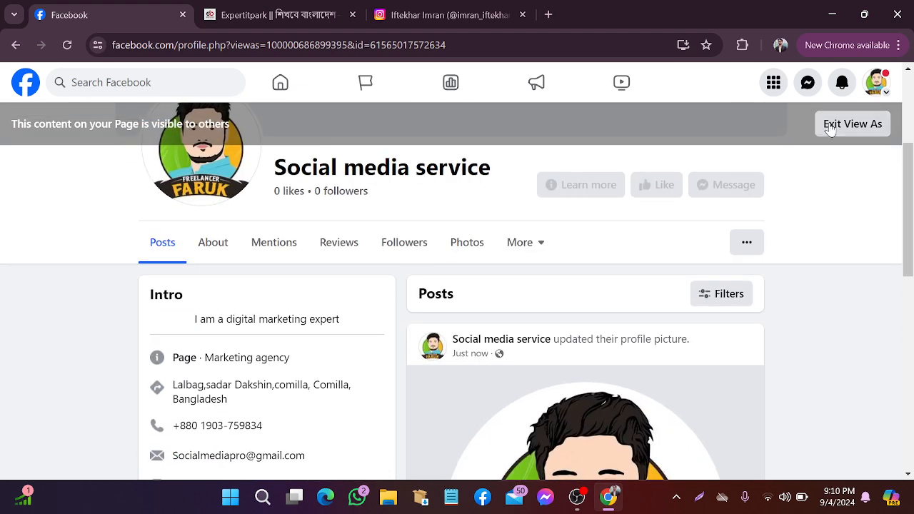
{"action": "left_click", "coordinate": [831, 126]}
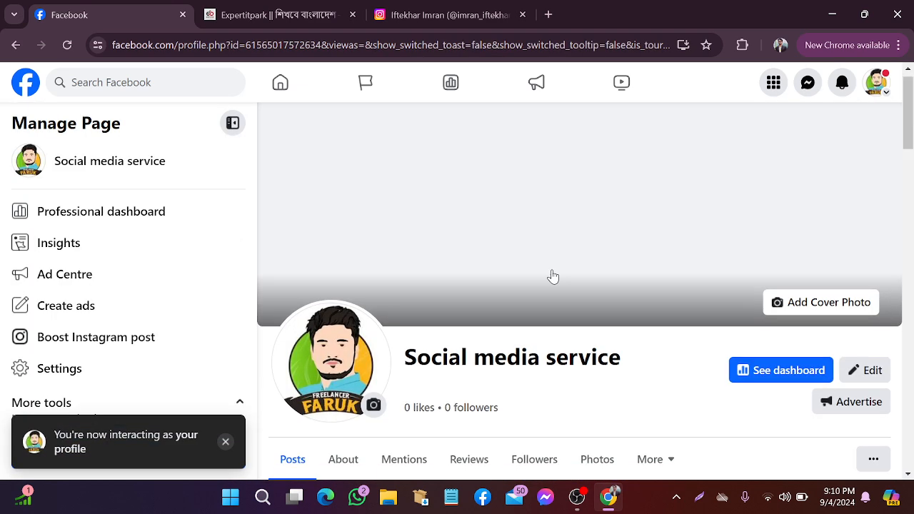
Review the Page's Intro details and profile picture, then bring up the '...' options list
{"action": "scroll", "coordinate": [553, 276], "scroll_direction": "down", "scroll_amount": 6}
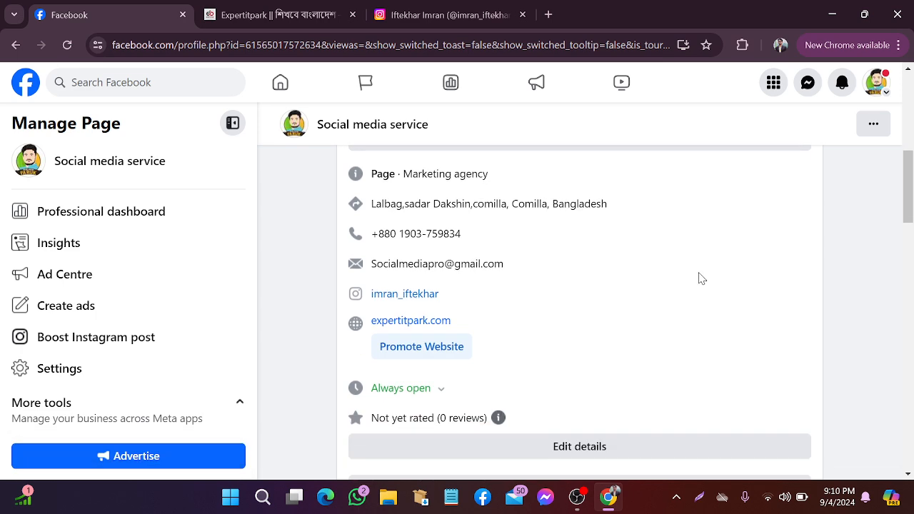
{"action": "scroll", "coordinate": [700, 279], "scroll_direction": "up", "scroll_amount": 5}
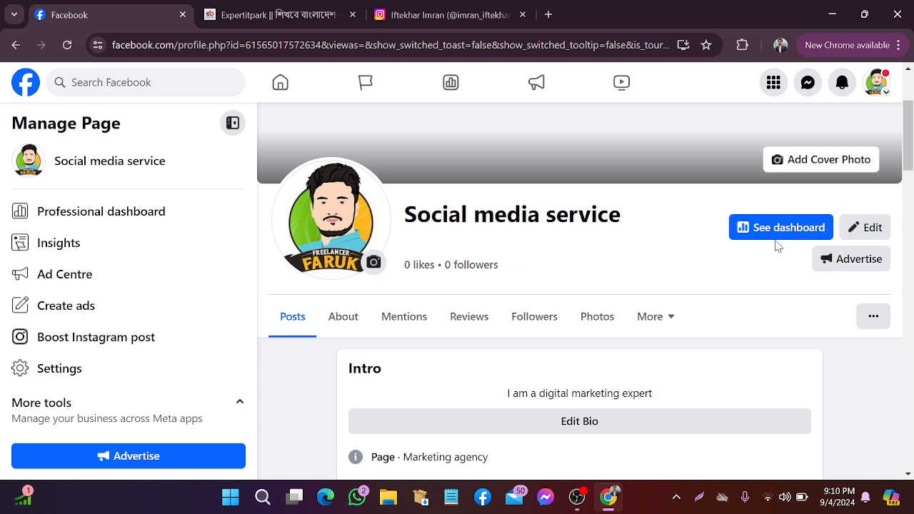
{"action": "scroll", "coordinate": [576, 266], "scroll_direction": "down", "scroll_amount": 3}
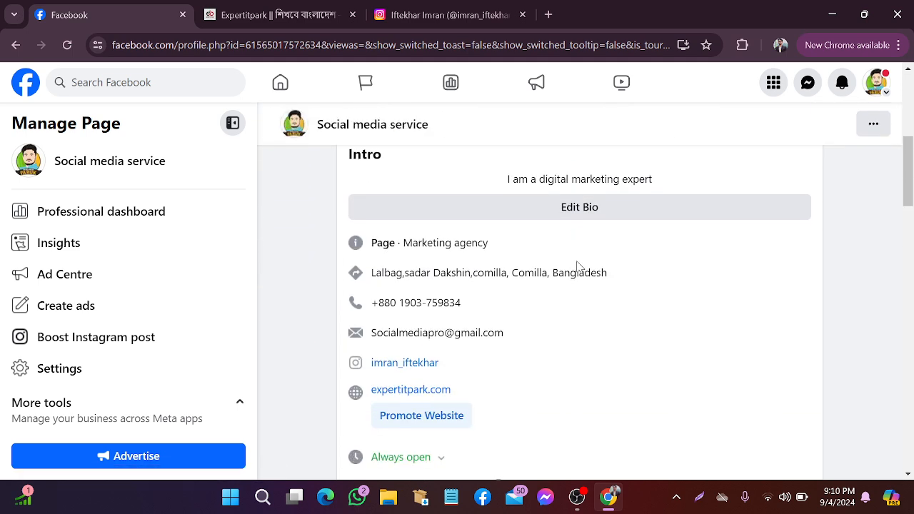
{"action": "scroll", "coordinate": [578, 267], "scroll_direction": "up", "scroll_amount": 2}
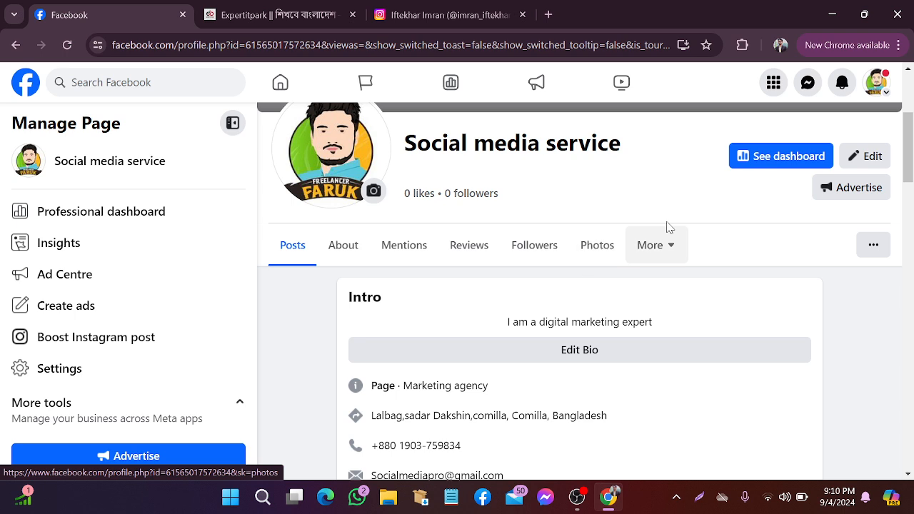
{"action": "scroll", "coordinate": [591, 265], "scroll_direction": "down", "scroll_amount": 4}
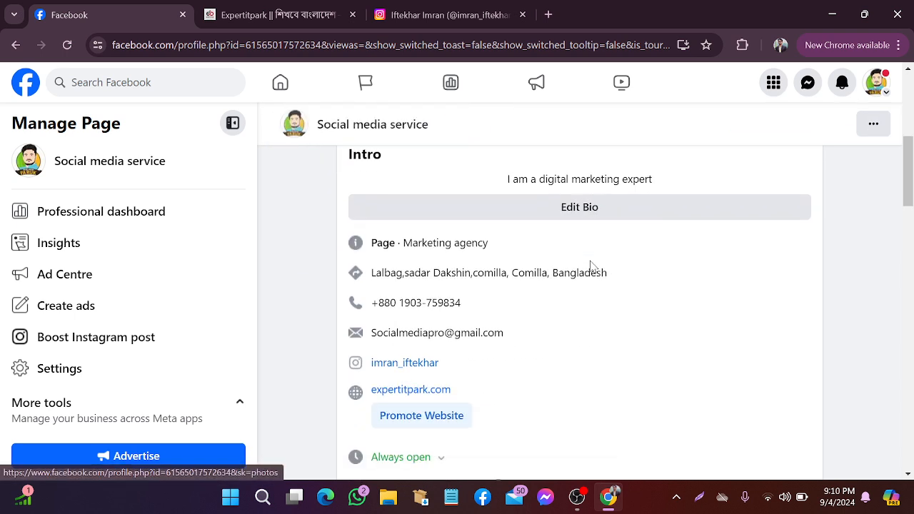
{"action": "scroll", "coordinate": [593, 266], "scroll_direction": "down", "scroll_amount": 1}
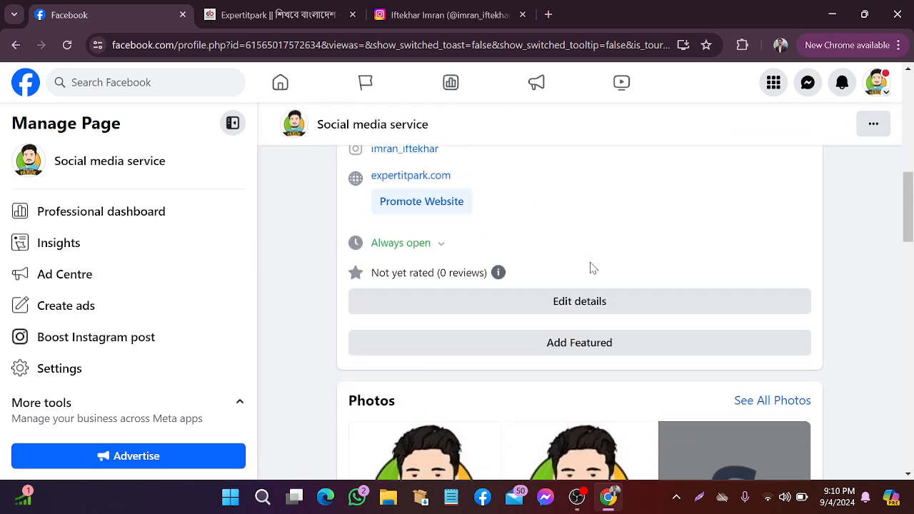
{"action": "scroll", "coordinate": [592, 268], "scroll_direction": "up", "scroll_amount": 1}
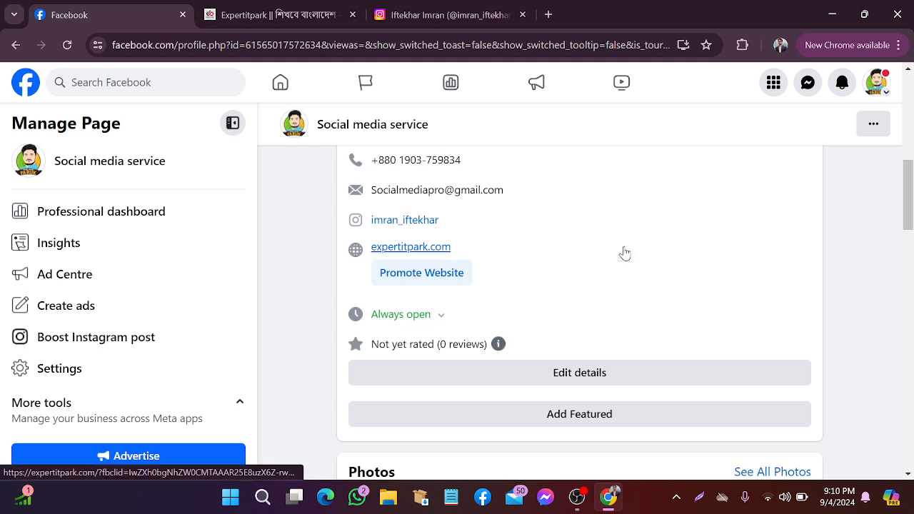
{"action": "scroll", "coordinate": [658, 229], "scroll_direction": "up", "scroll_amount": 3}
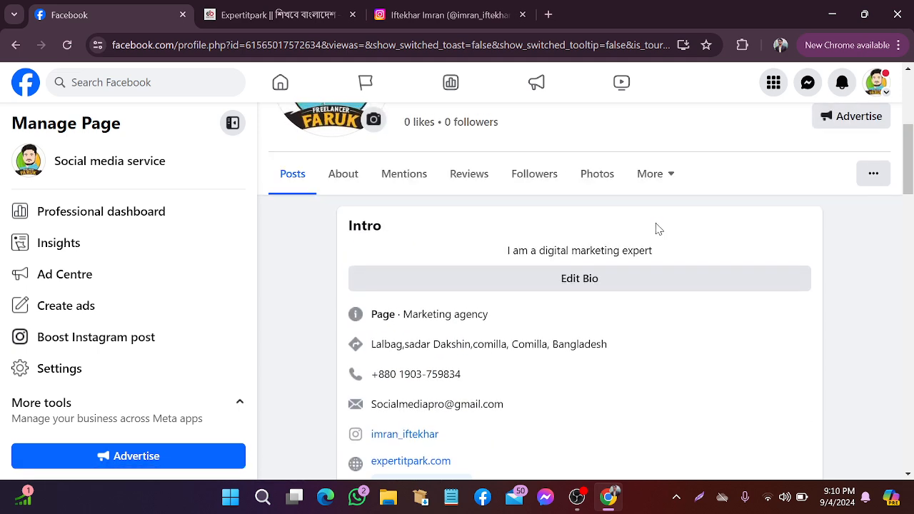
{"action": "scroll", "coordinate": [755, 245], "scroll_direction": "up", "scroll_amount": 4}
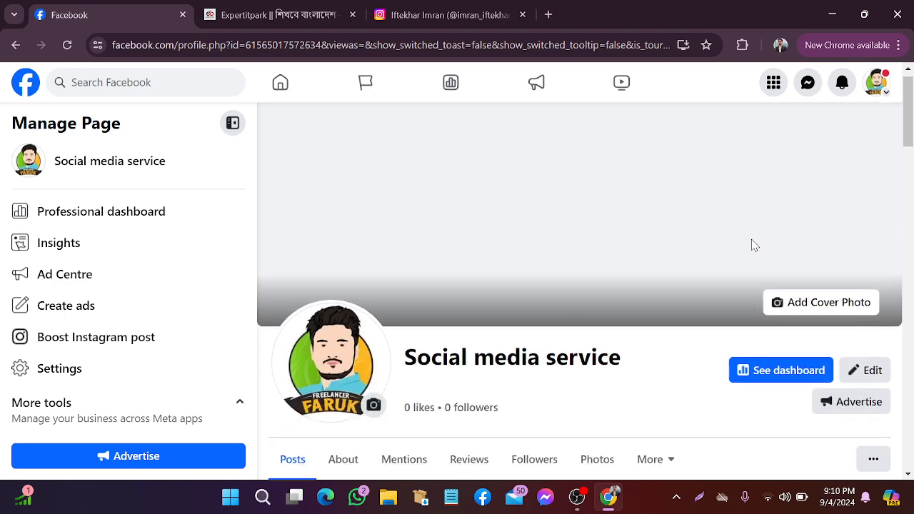
{"action": "scroll", "coordinate": [758, 247], "scroll_direction": "down", "scroll_amount": 3}
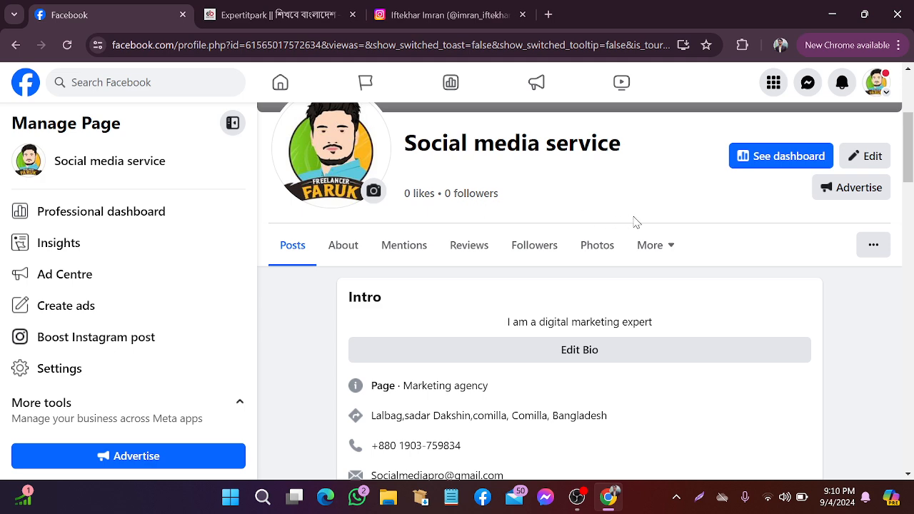
{"action": "left_click", "coordinate": [874, 247]}
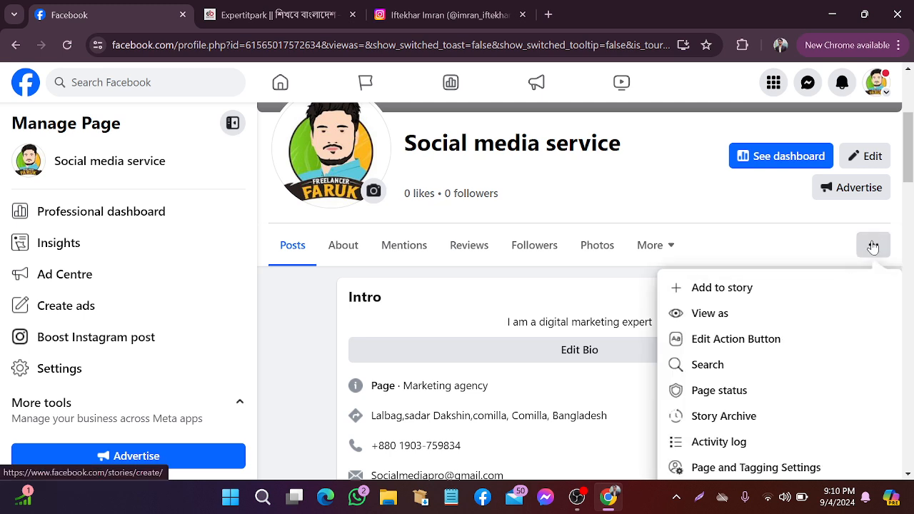
Open Page status showing no issues, snip that area, and close the screenshot tool
{"action": "scroll", "coordinate": [778, 350], "scroll_direction": "down", "scroll_amount": 1}
{"action": "scroll", "coordinate": [778, 350], "scroll_direction": "down", "scroll_amount": 1}
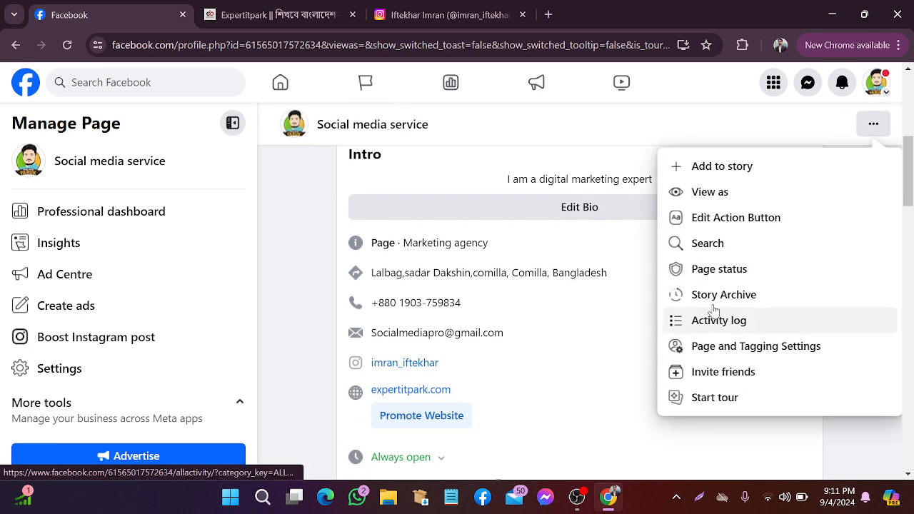
{"action": "left_click", "coordinate": [716, 271]}
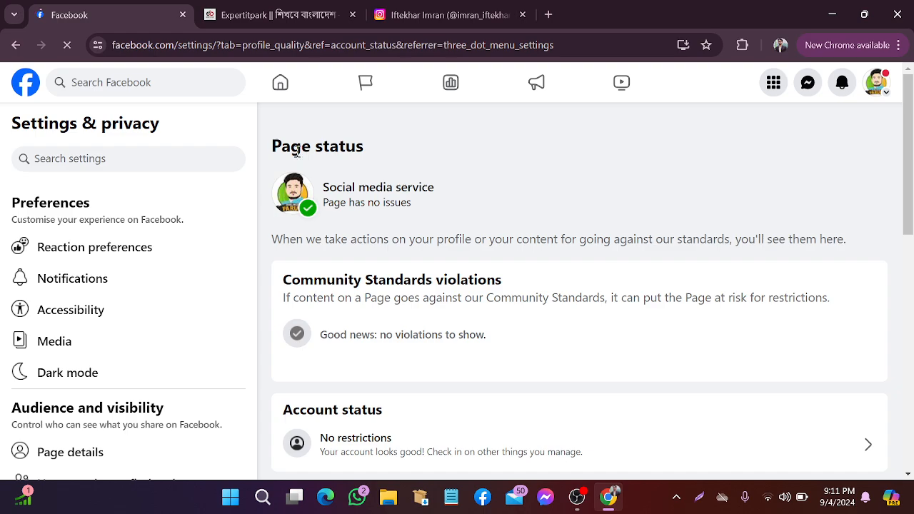
{"action": "left_click", "coordinate": [699, 497]}
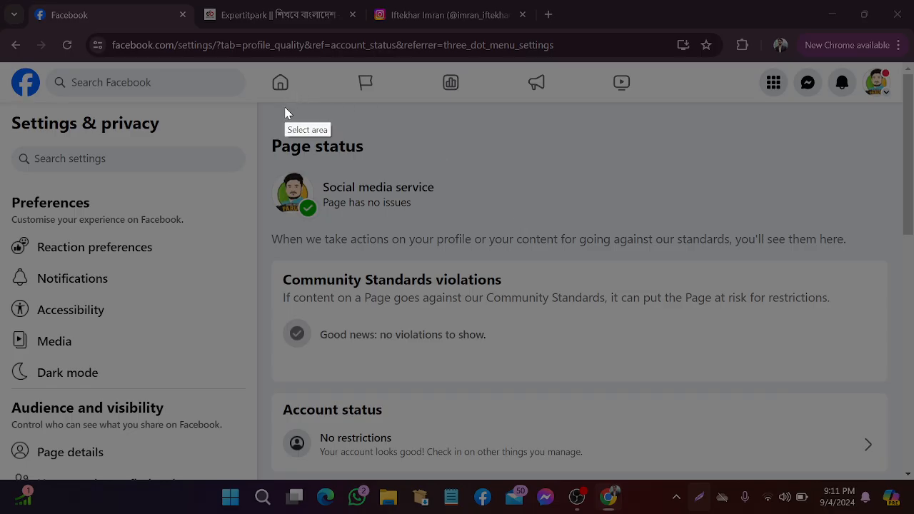
{"action": "left_click_drag", "start_coordinate": [264, 107], "coordinate": [507, 239]}
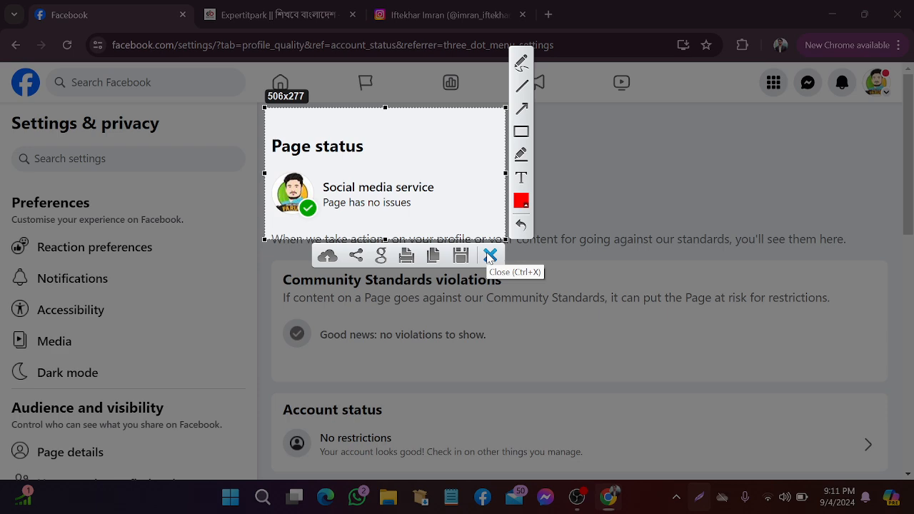
{"action": "left_click", "coordinate": [490, 256]}
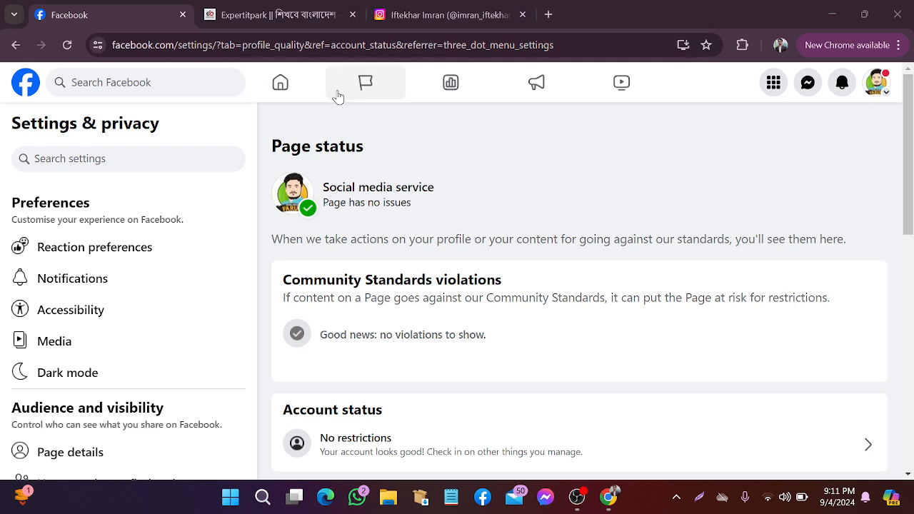
Go to the home feed, close Chrome, refresh the desktop and restore OBS
{"action": "left_click", "coordinate": [280, 84]}
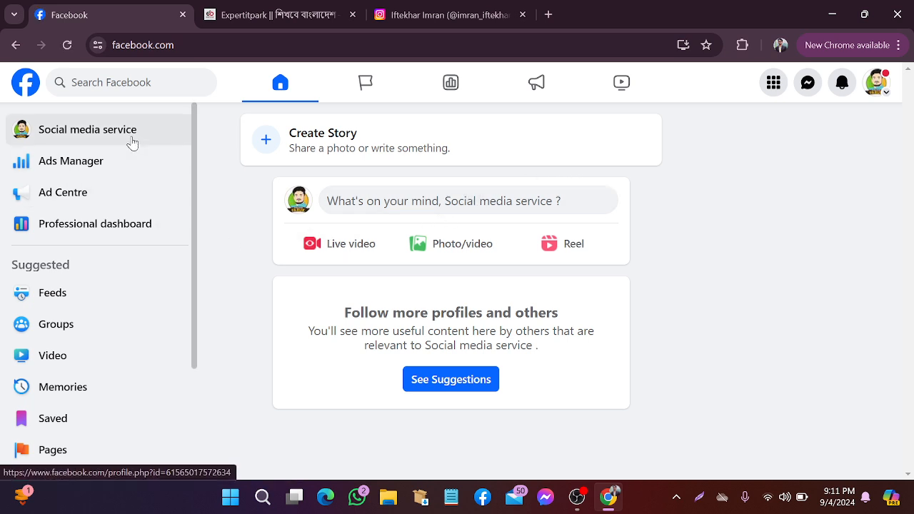
{"action": "left_click", "coordinate": [899, 14]}
{"action": "right_click", "coordinate": [498, 124]}
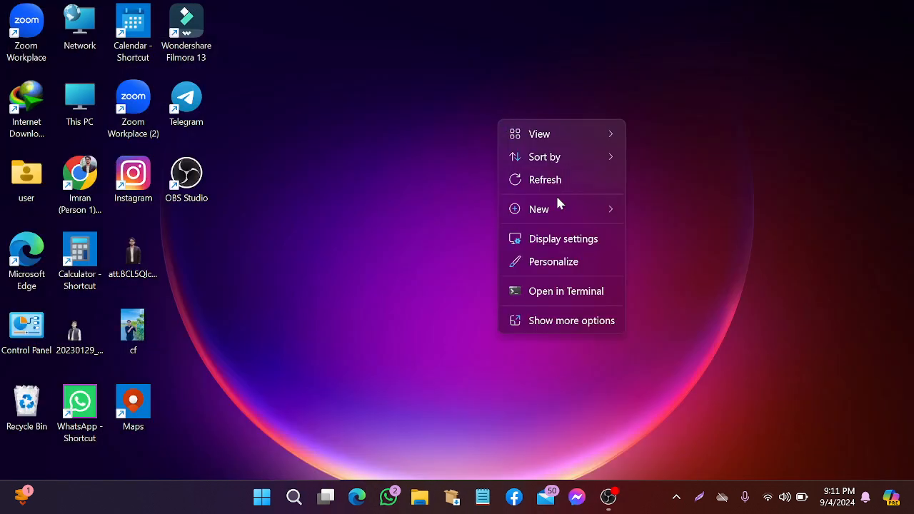
{"action": "left_click", "coordinate": [557, 181]}
{"action": "left_click", "coordinate": [614, 503]}
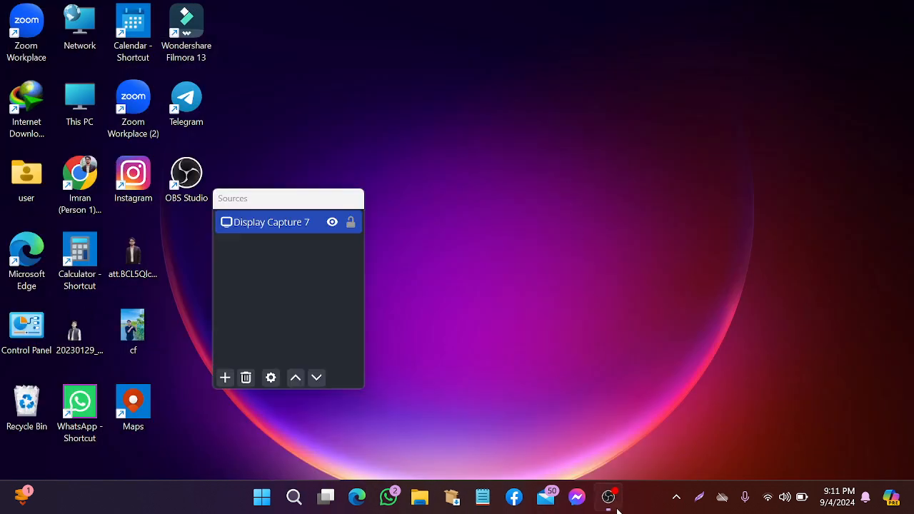